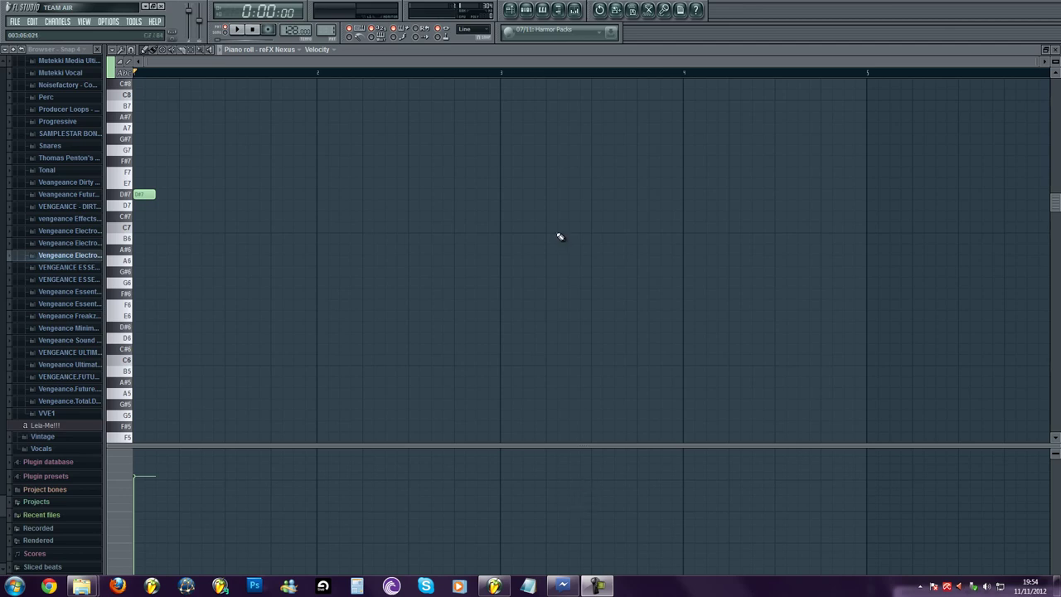
Open the playlist and examine the reference audio clip's waveform on Track 1 around the breakdown and drop near bar 69.
key(Escape)
click(511, 10)
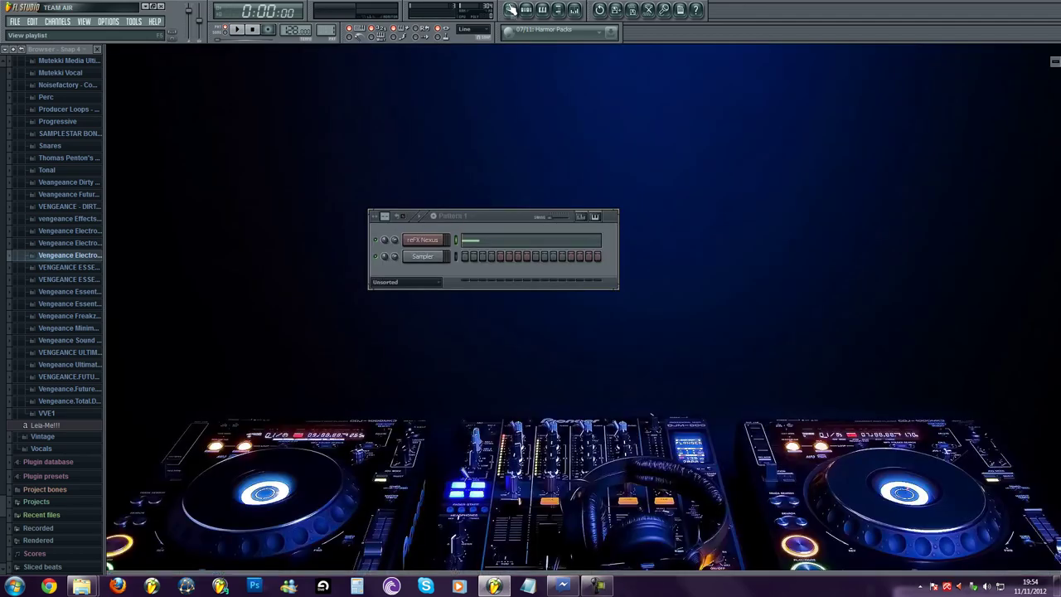
scroll(483, 133, down, 5)
scroll(360, 83, up, 3)
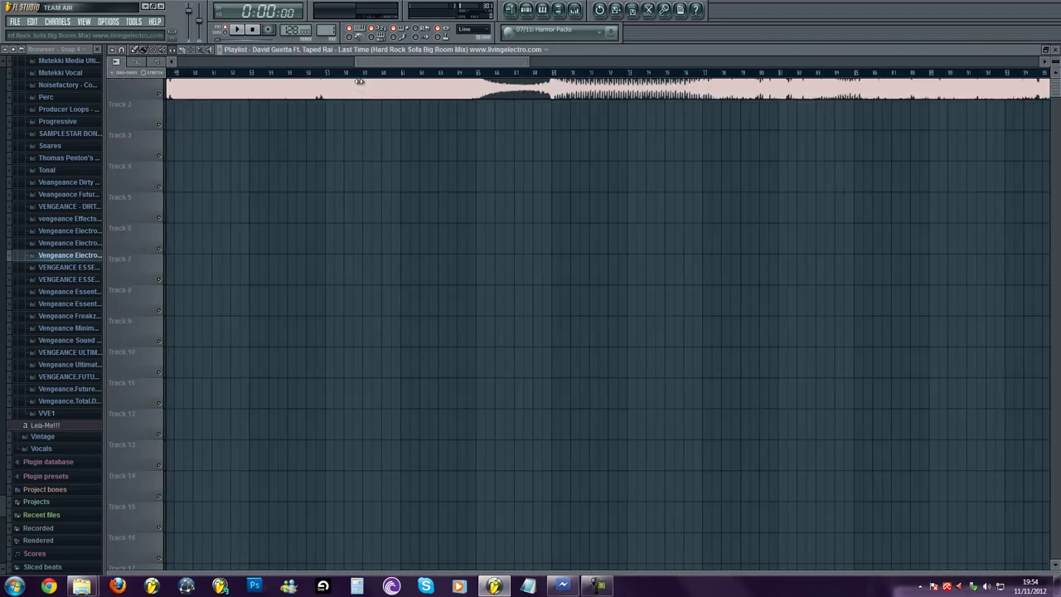
scroll(339, 74, down, 1)
drag(356, 59, 430, 76)
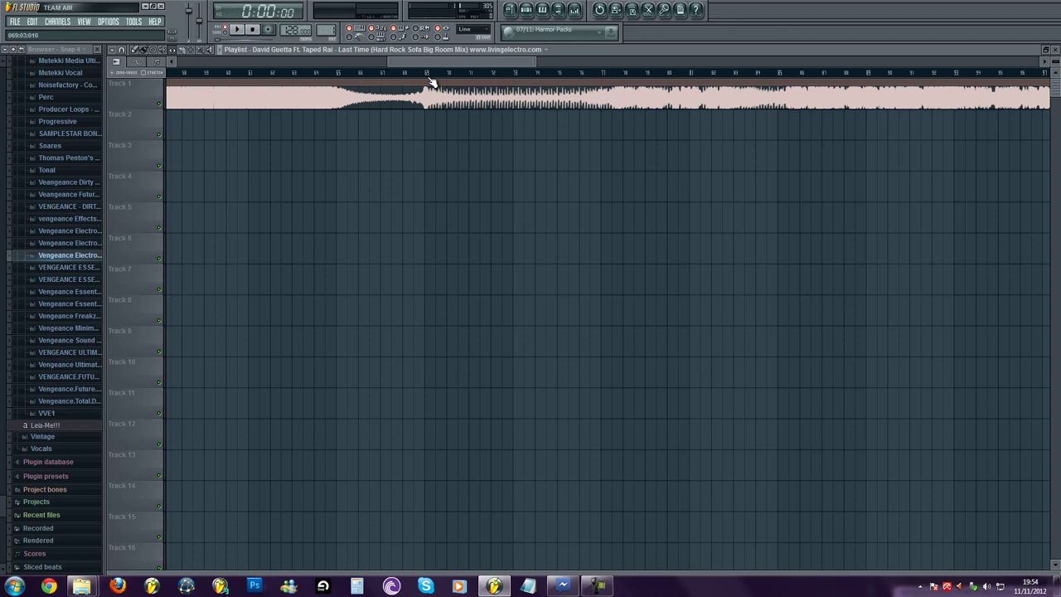
scroll(422, 127, down, 3)
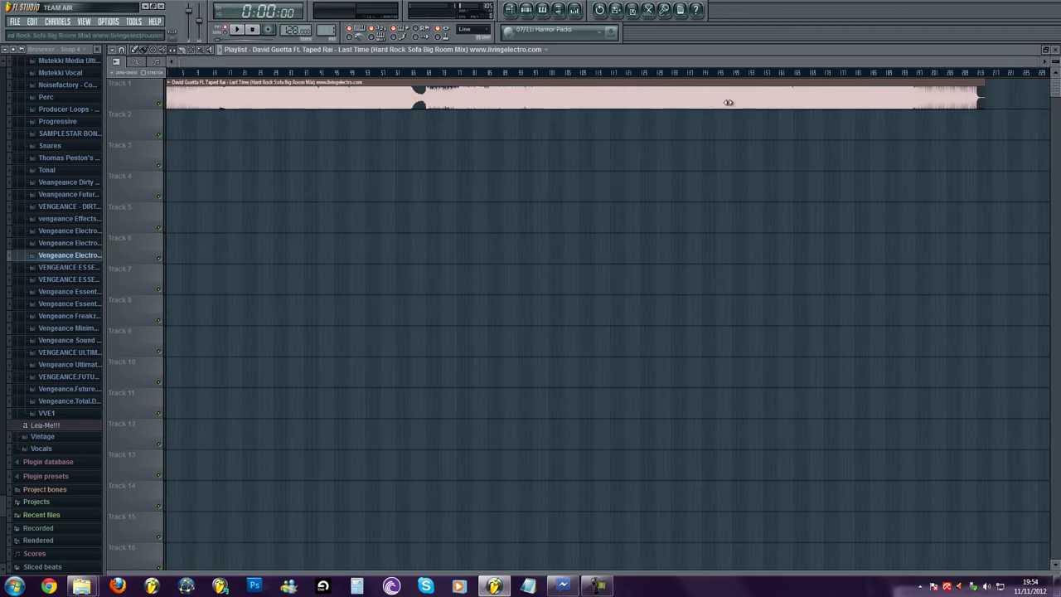
scroll(193, 83, up, 4)
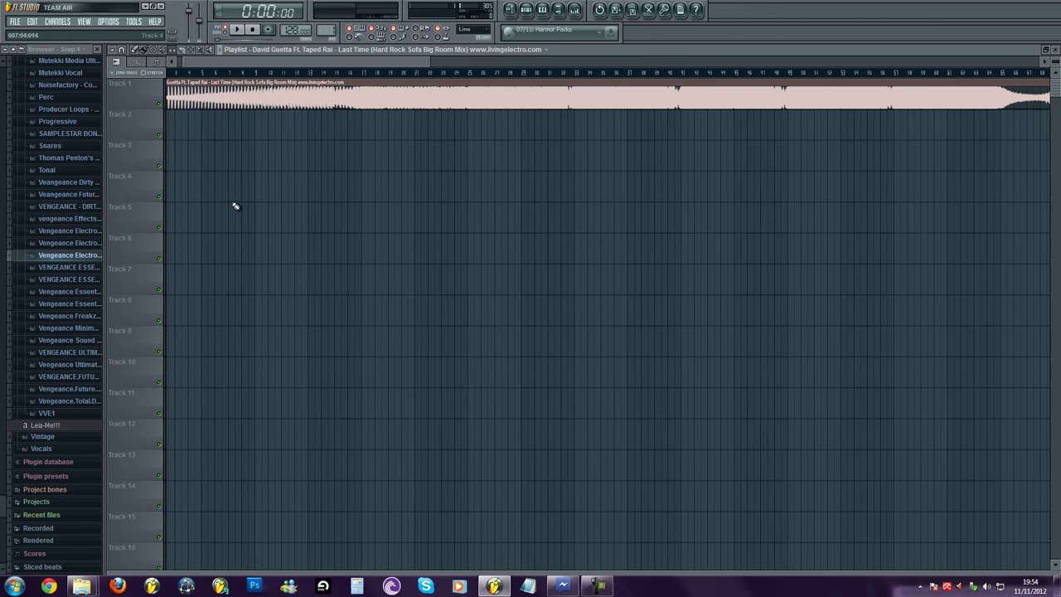
scroll(252, 203, down, 3)
scroll(486, 121, up, 4)
scroll(452, 135, down, 2)
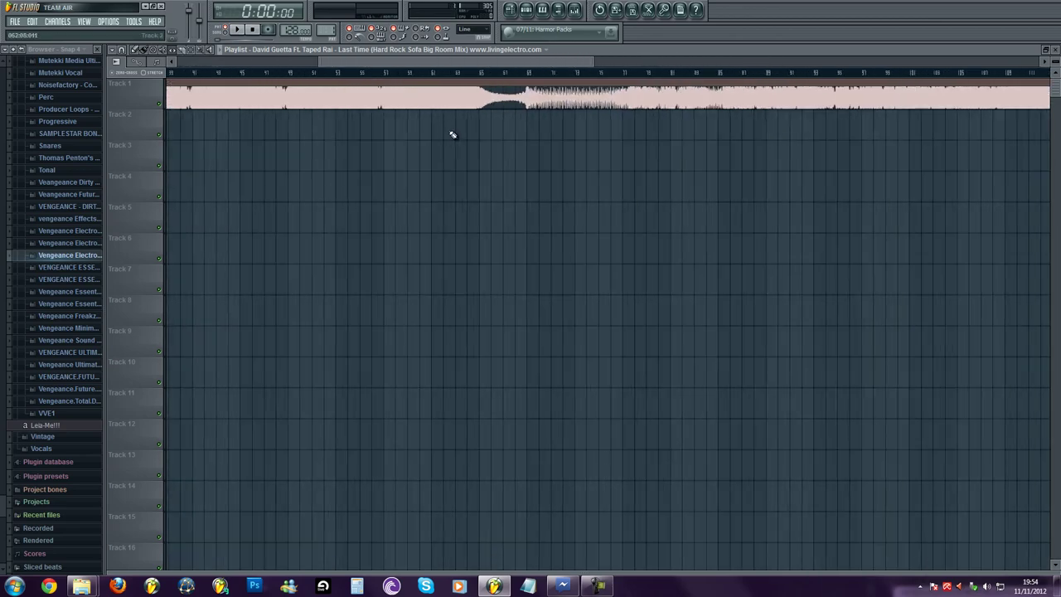
scroll(369, 89, up, 2)
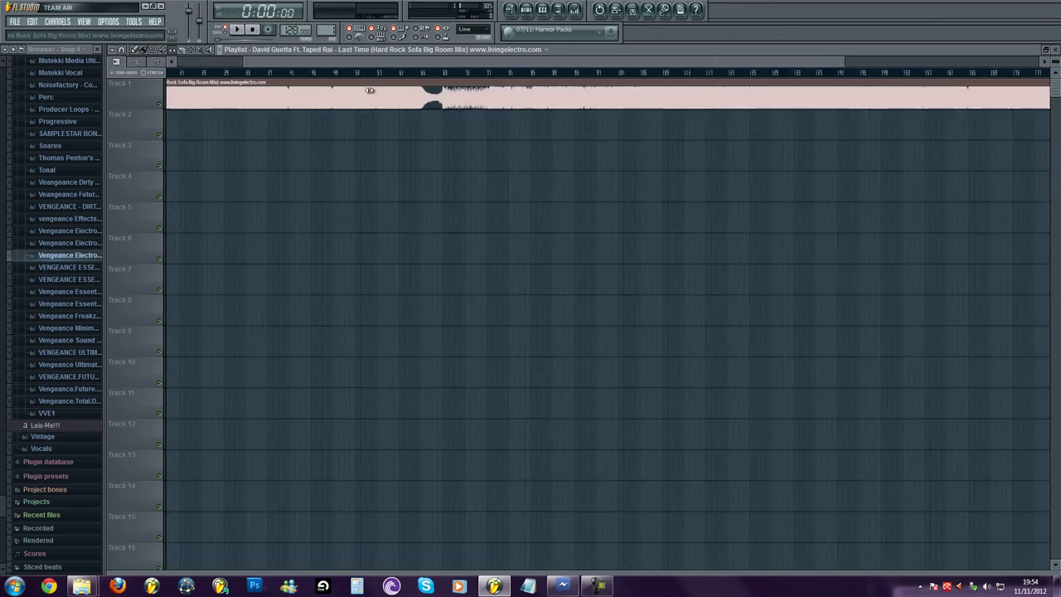
scroll(497, 132, down, 3)
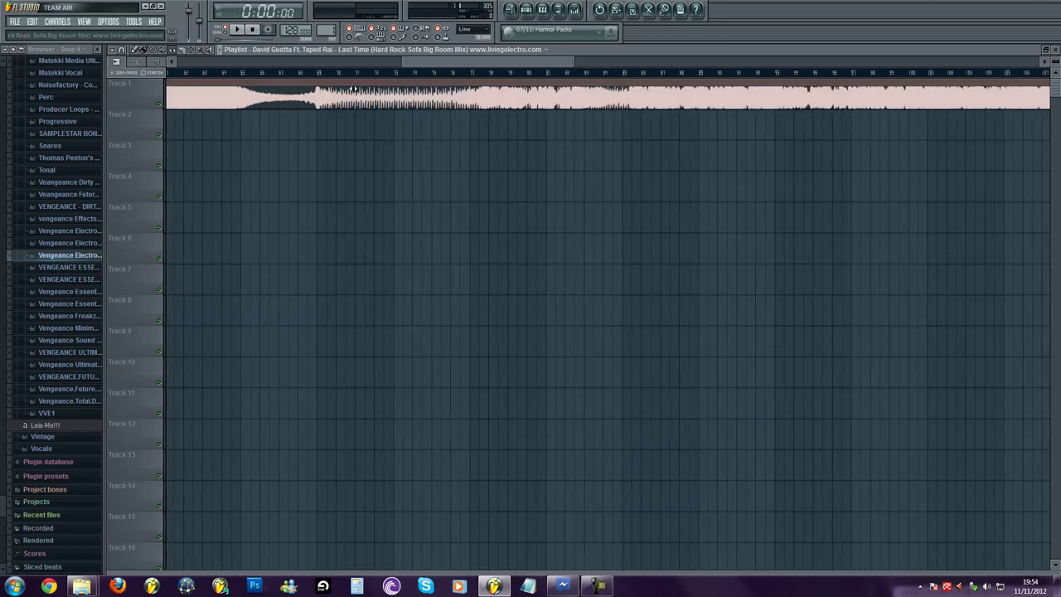
scroll(328, 83, up, 5)
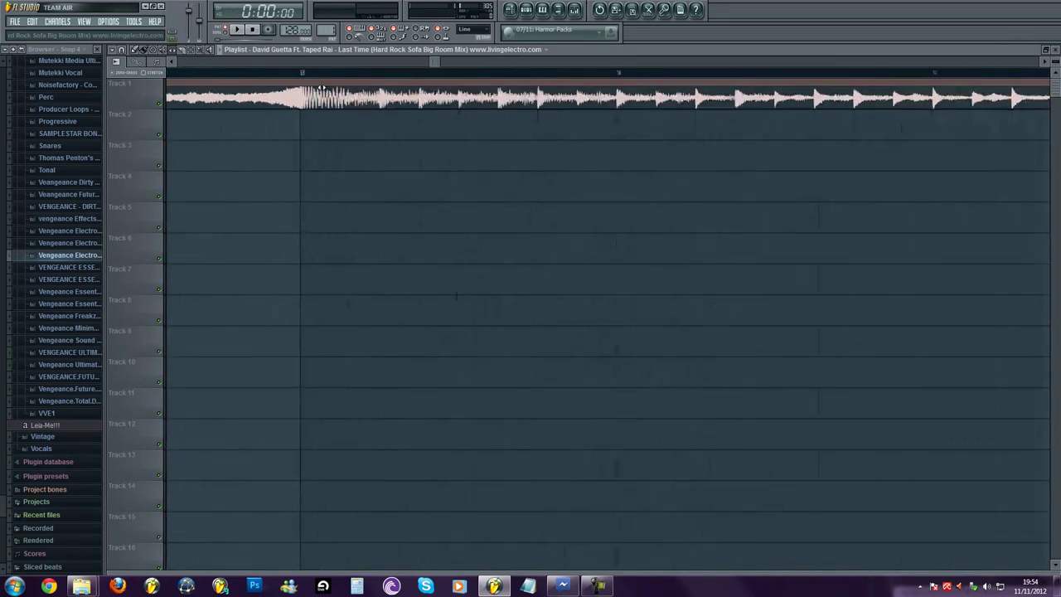
scroll(395, 107, down, 5)
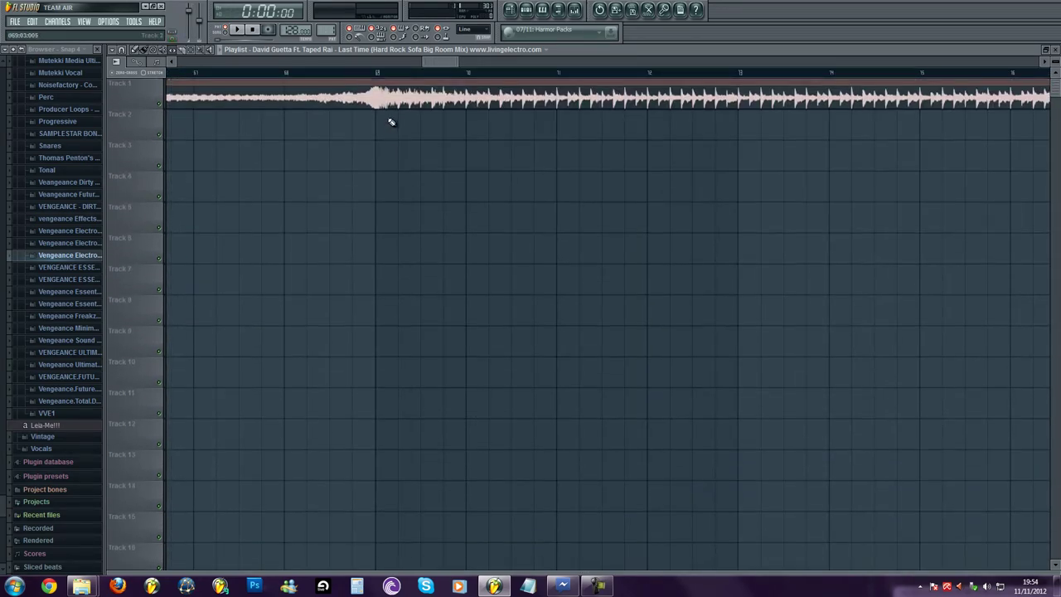
scroll(353, 130, down, 3)
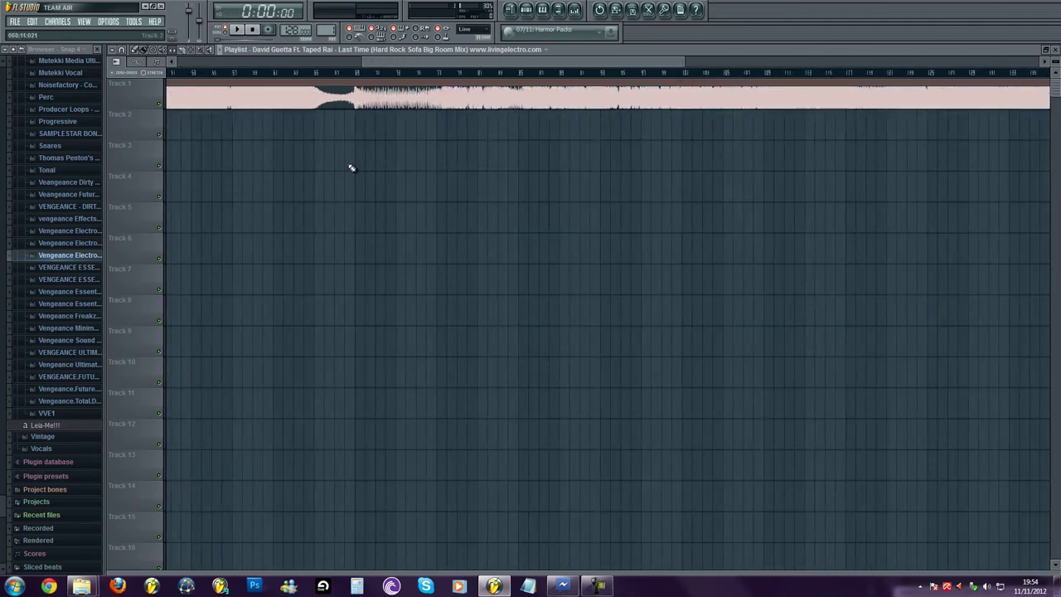
scroll(298, 78, up, 5)
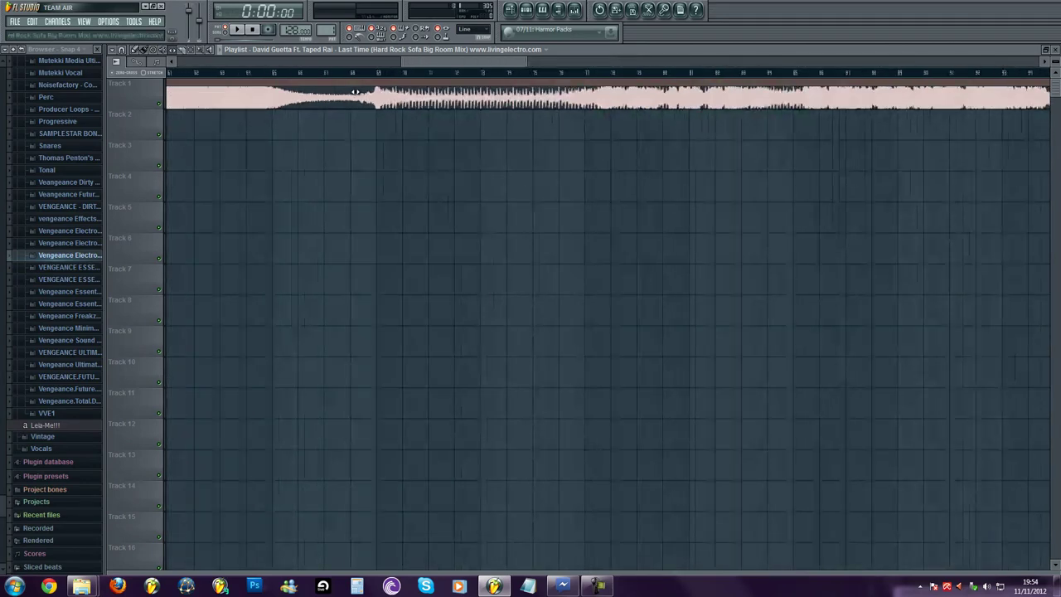
Set the song position to bar 69, place a Pattern 1 clip there on Track 2, and test playback.
click(273, 77)
click(345, 50)
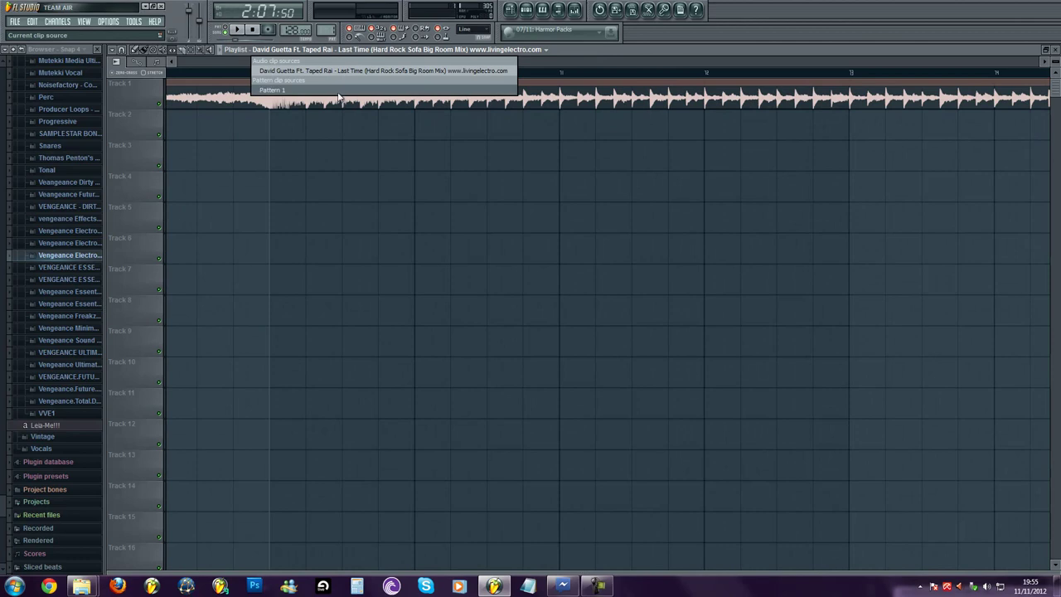
click(337, 90)
click(290, 128)
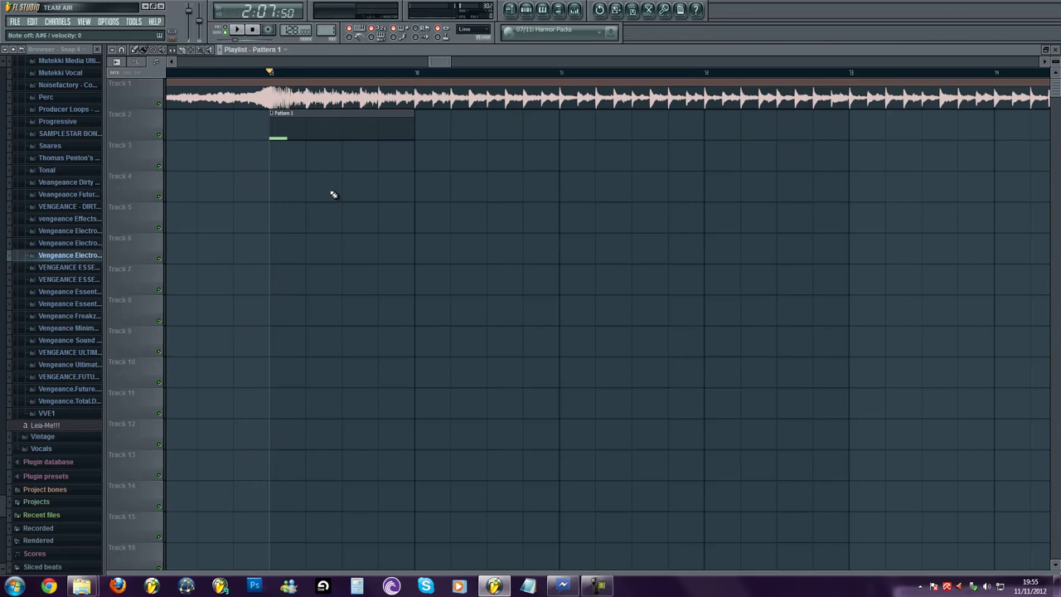
key(space)
key(space)
Set the audio output device to ASIO4ALL v2 in the audio settings.
click(109, 22)
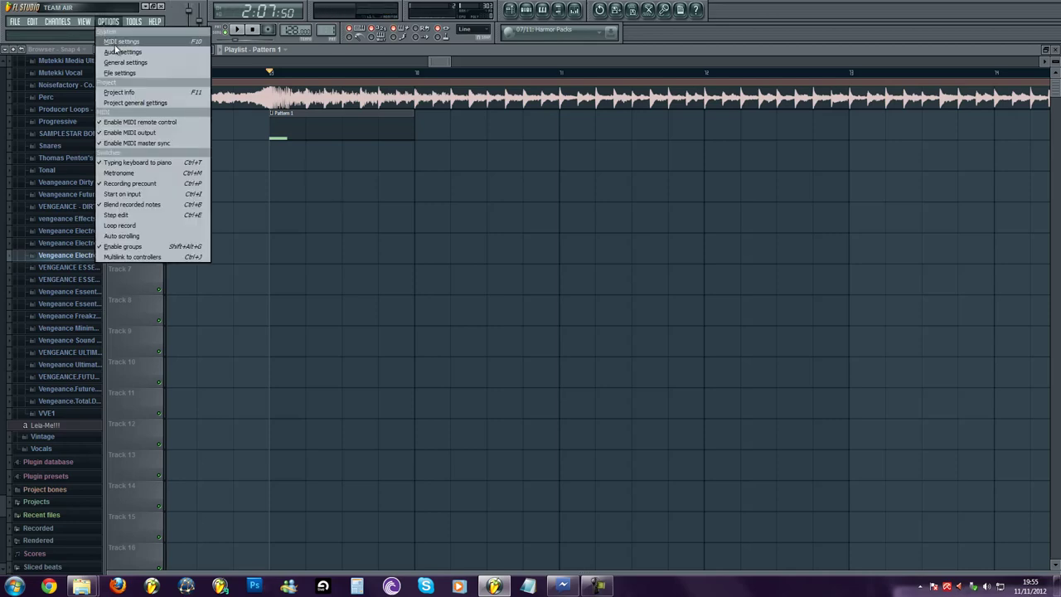
click(124, 50)
click(497, 171)
click(489, 233)
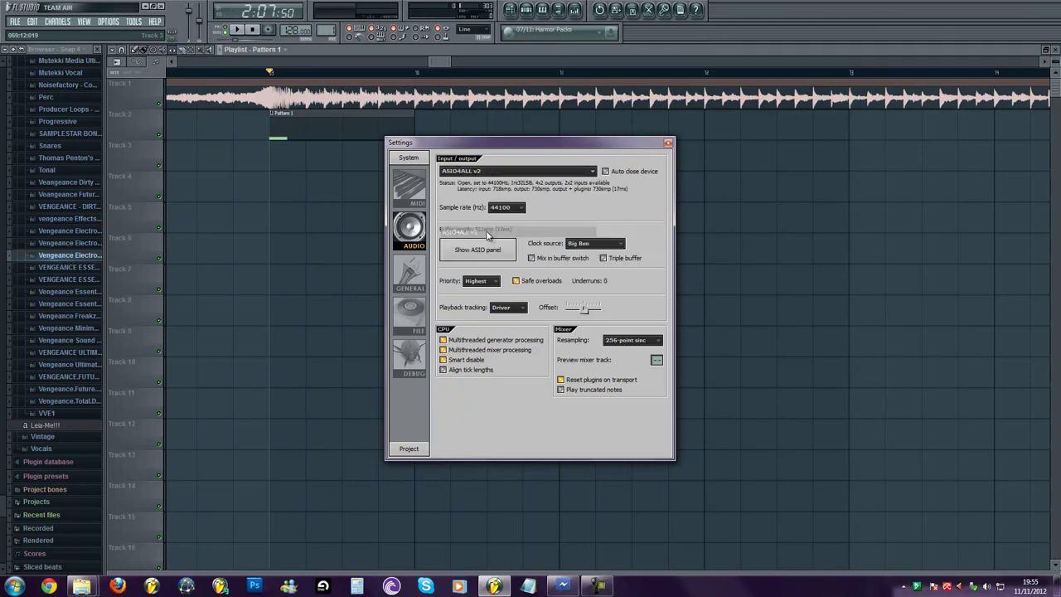
click(668, 143)
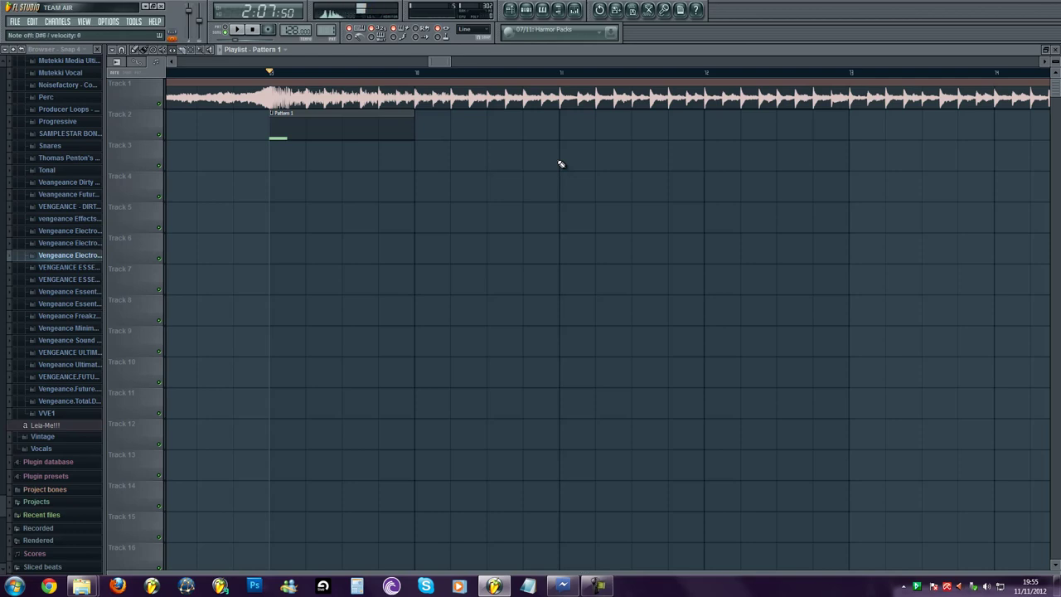
Open Pattern 1 in the piano roll and add a D#6 note directly after the opening D#7 note.
double_click(331, 113)
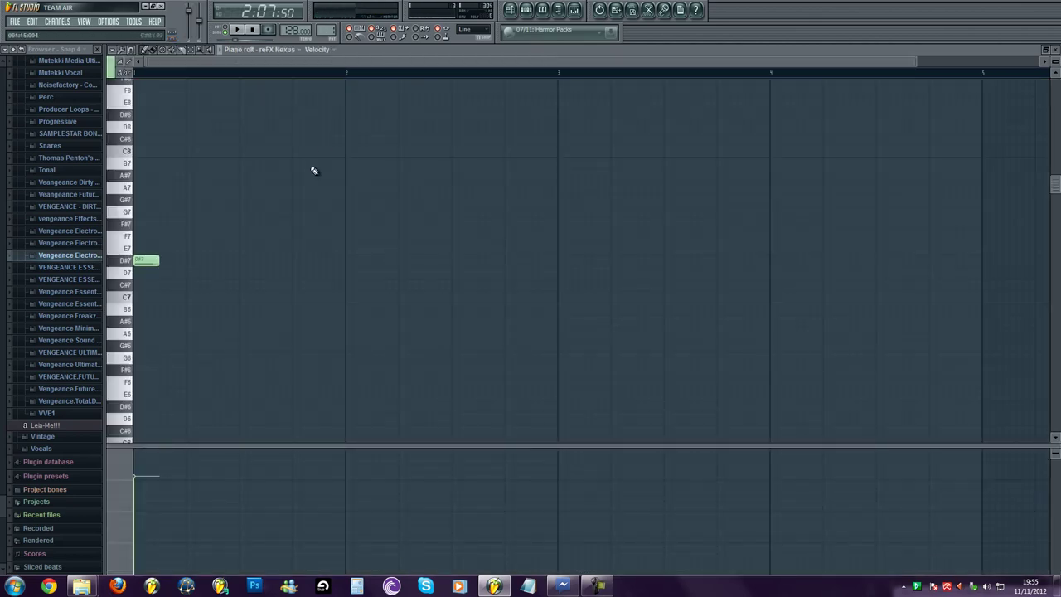
scroll(167, 356, down, 1)
click(165, 370)
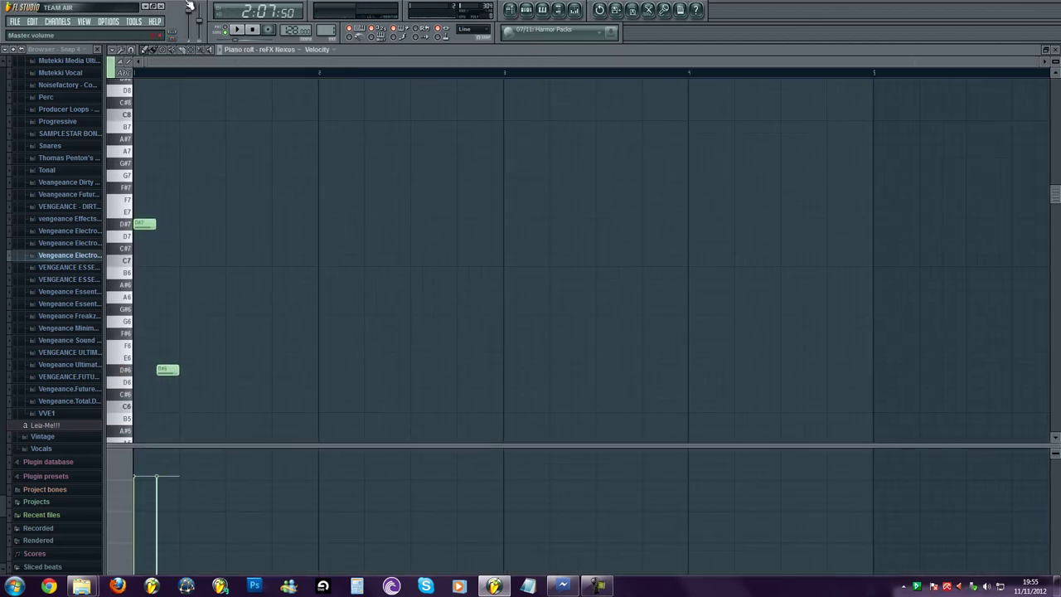
key(space)
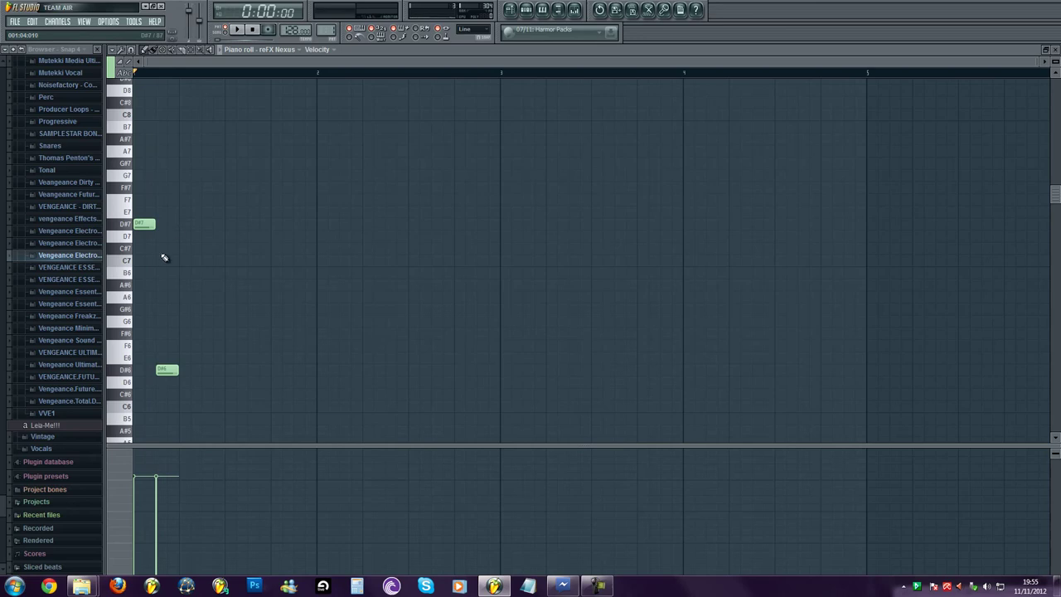
key(space)
key(space)
Raise the velocity of the D#7 and D#6 notes to maximum and play the pattern.
drag(143, 457, 184, 414)
key(space)
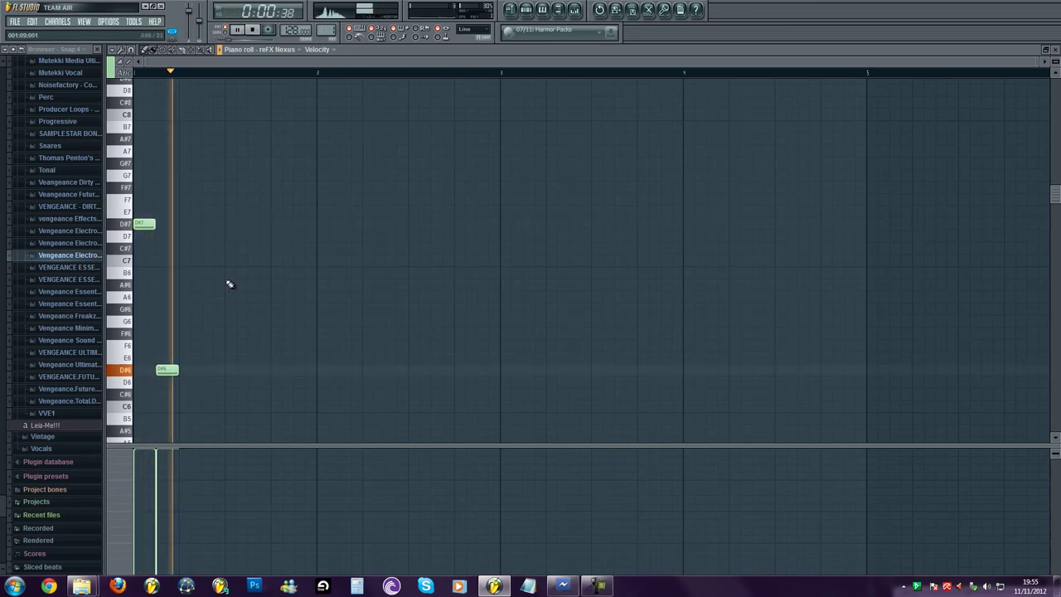
key(space)
click(190, 225)
right_click(192, 224)
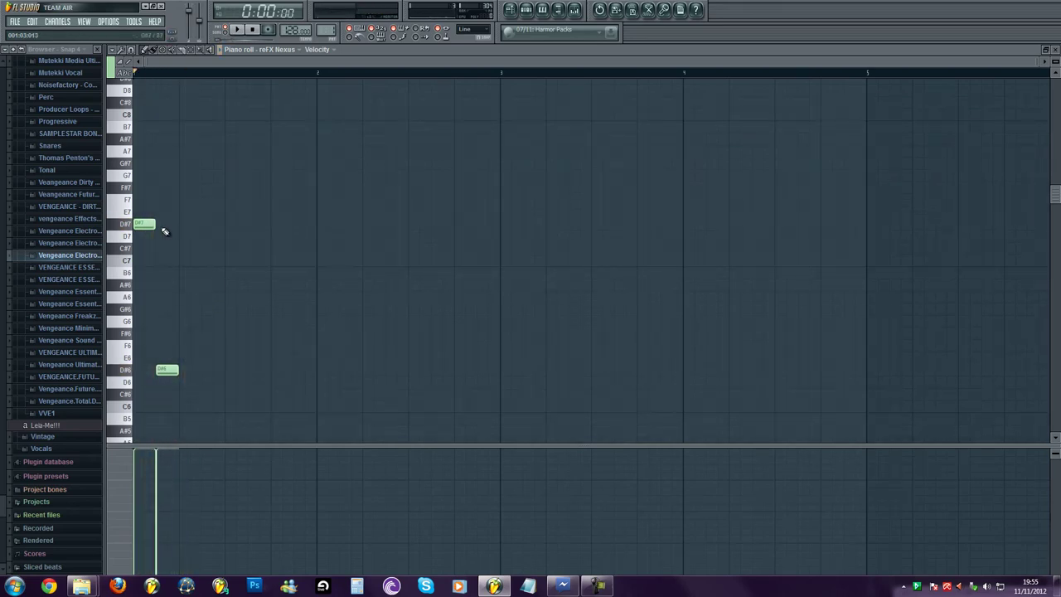
click(182, 309)
right_click(182, 310)
Add a D7 note right after the D#6 note, followed by a D#7 note.
click(173, 237)
drag(182, 236, 189, 236)
click(207, 224)
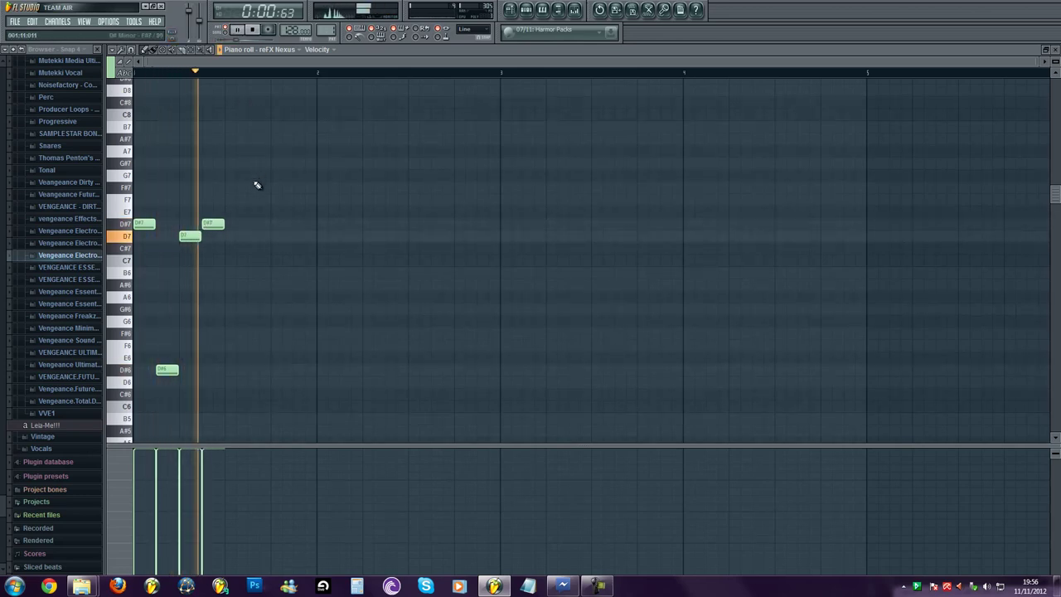
Fill the rest of the first bar with consecutive D#6, D7, D#7 and D7 notes and play the pattern.
click(229, 238)
right_click(229, 238)
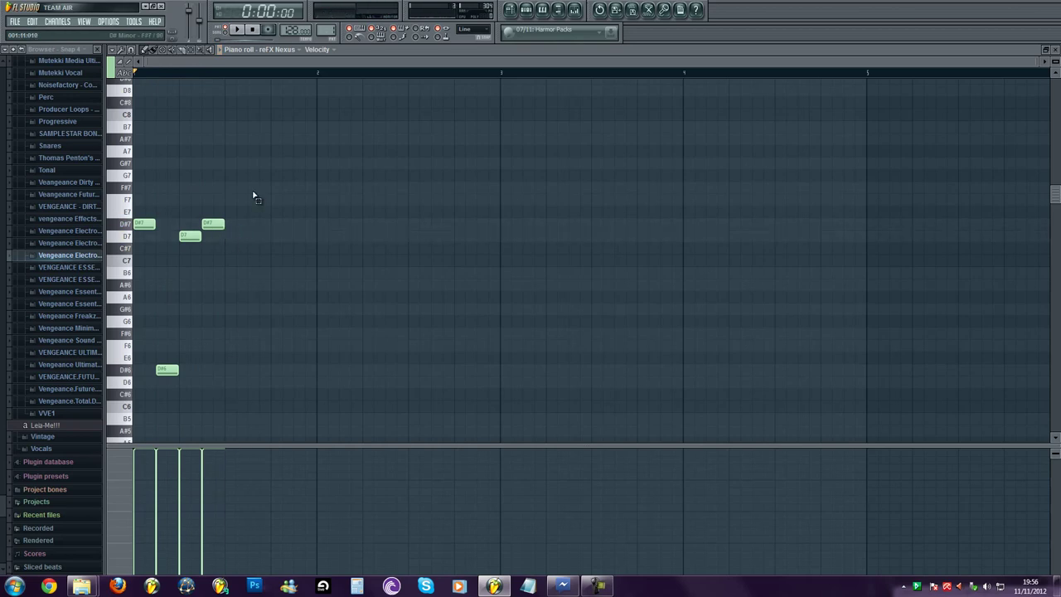
click(229, 370)
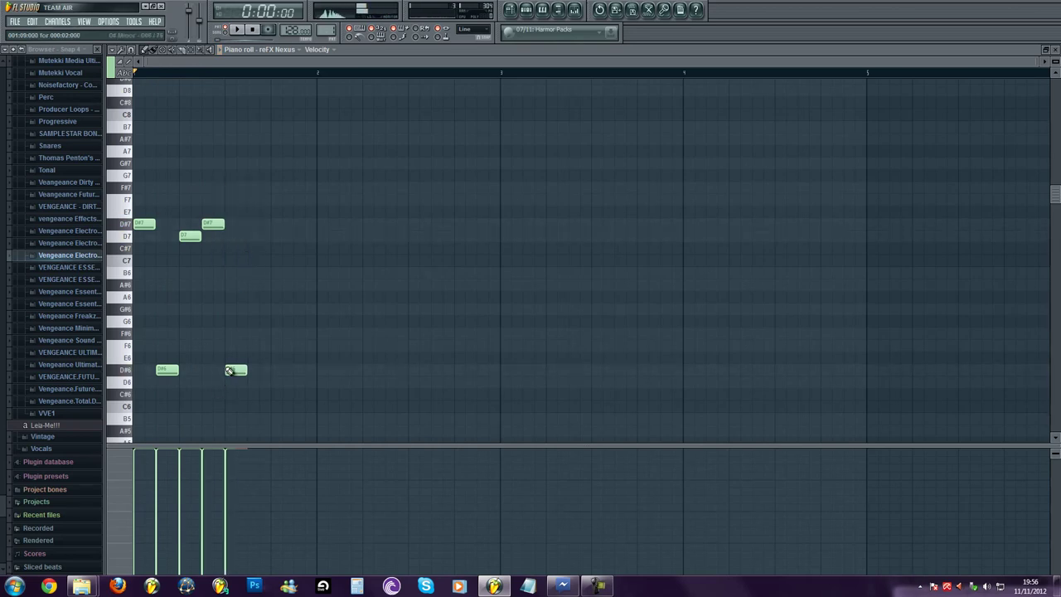
click(253, 237)
click(275, 225)
click(297, 237)
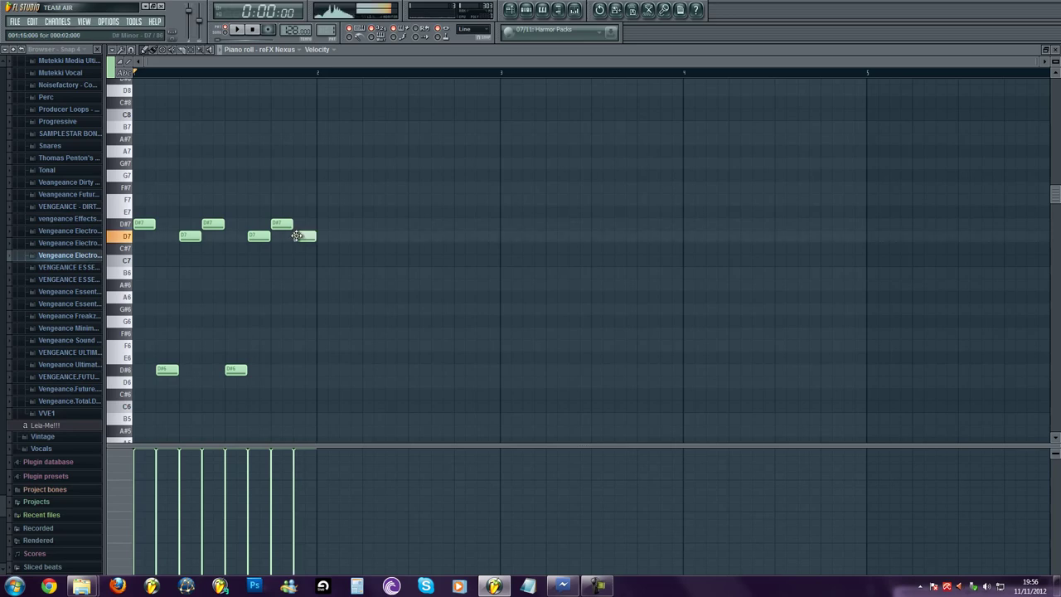
key(space)
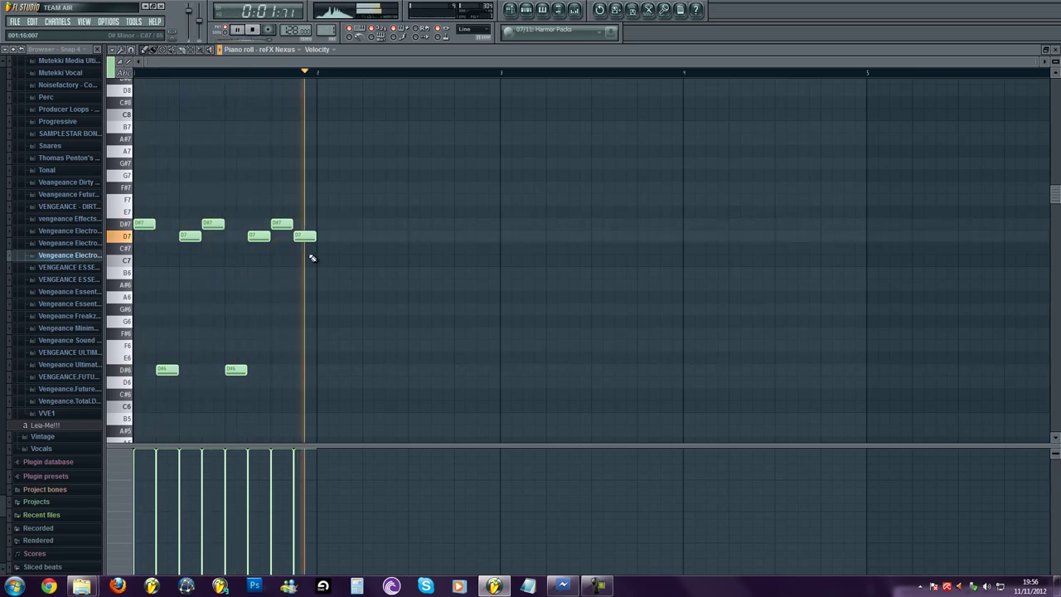
Try the bar's last note at C7 during playback, and return it to D7.
drag(307, 238, 307, 261)
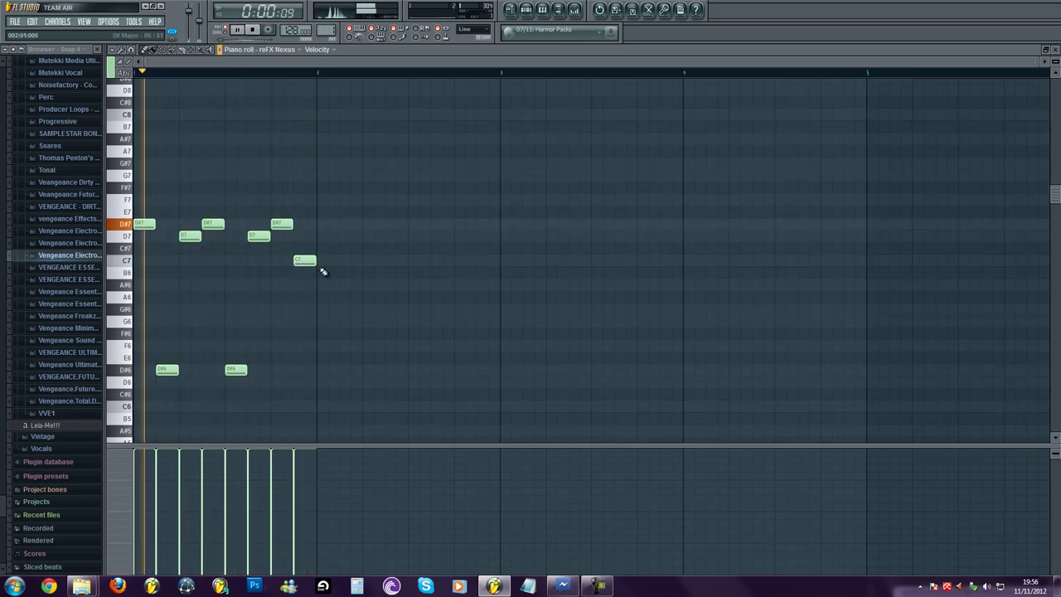
key(space)
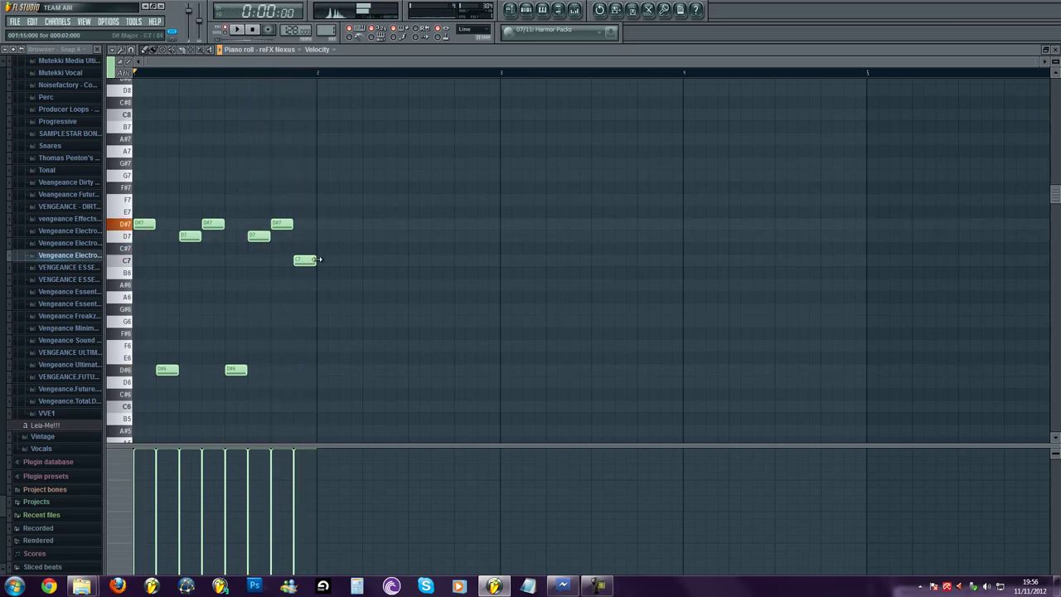
drag(307, 260, 307, 237)
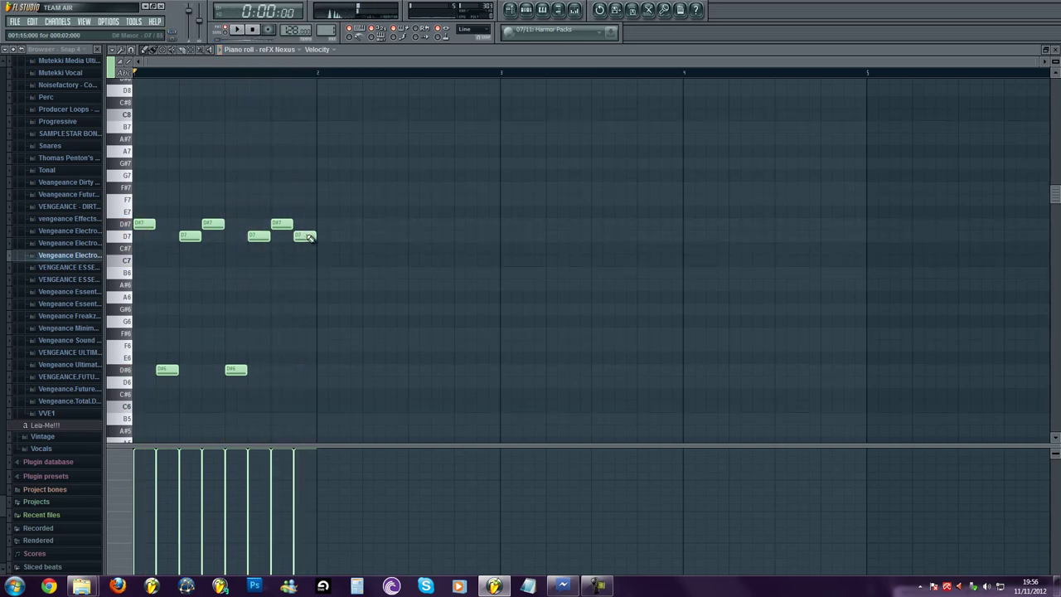
Play the playlist from bar 69 to compare the pattern with the reference track.
click(510, 12)
key(space)
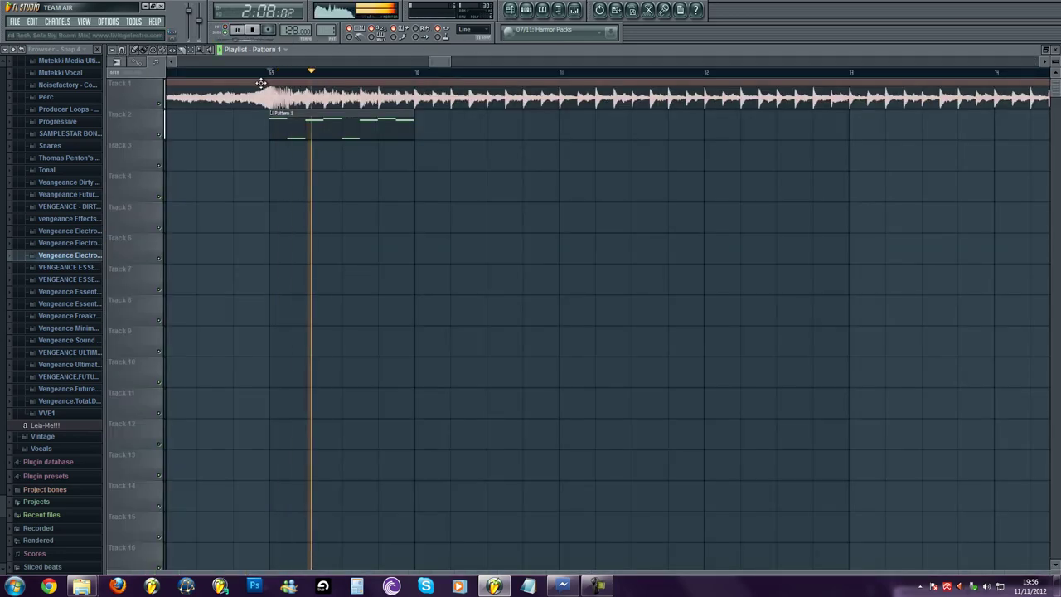
key(space)
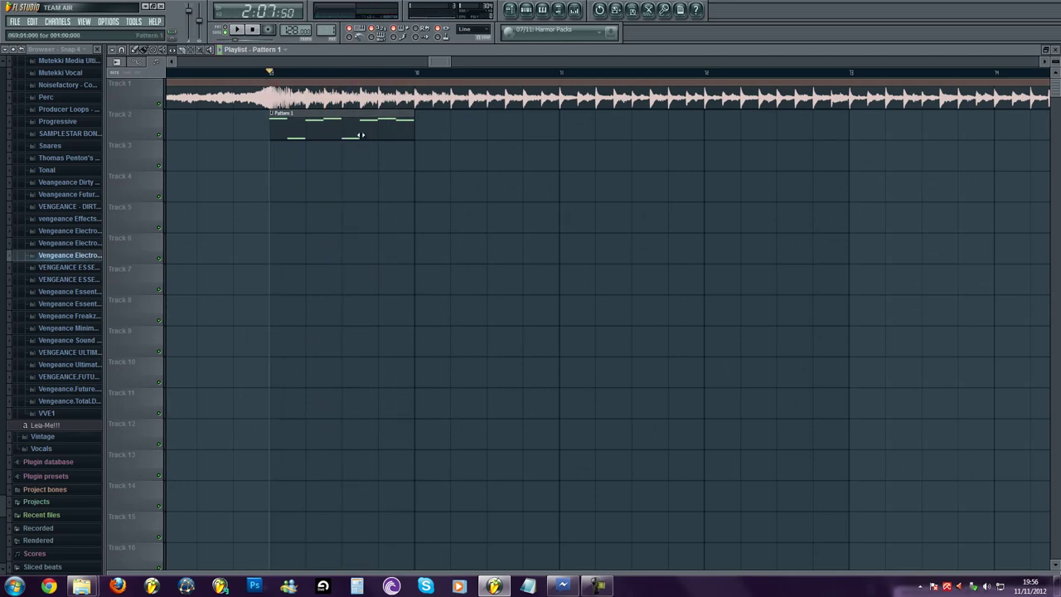
Replace the last D7 note of Pattern 1's first bar with a D#6 note.
double_click(361, 133)
click(237, 29)
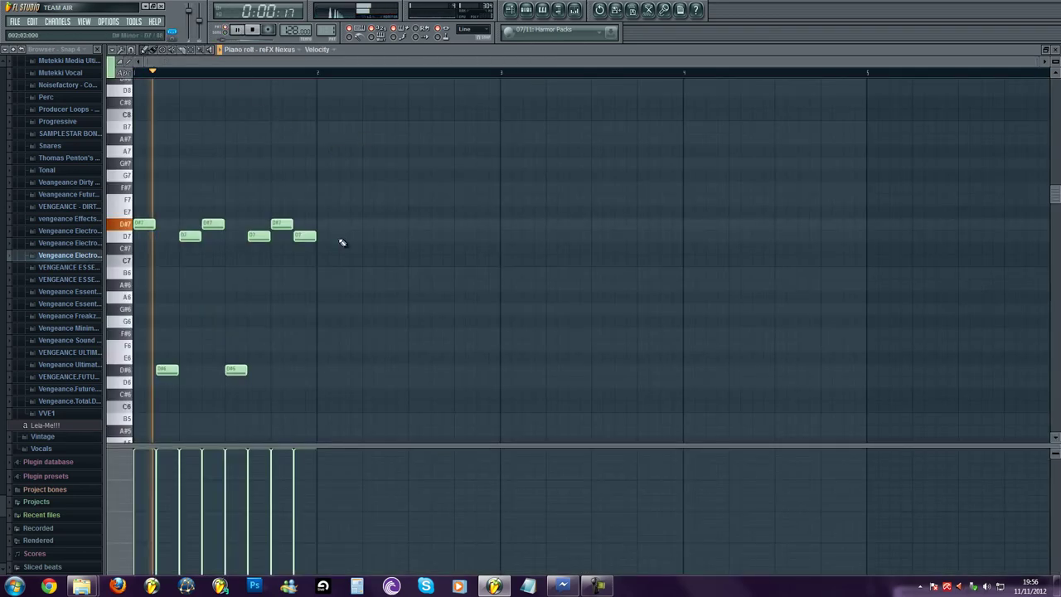
right_click(304, 236)
key(space)
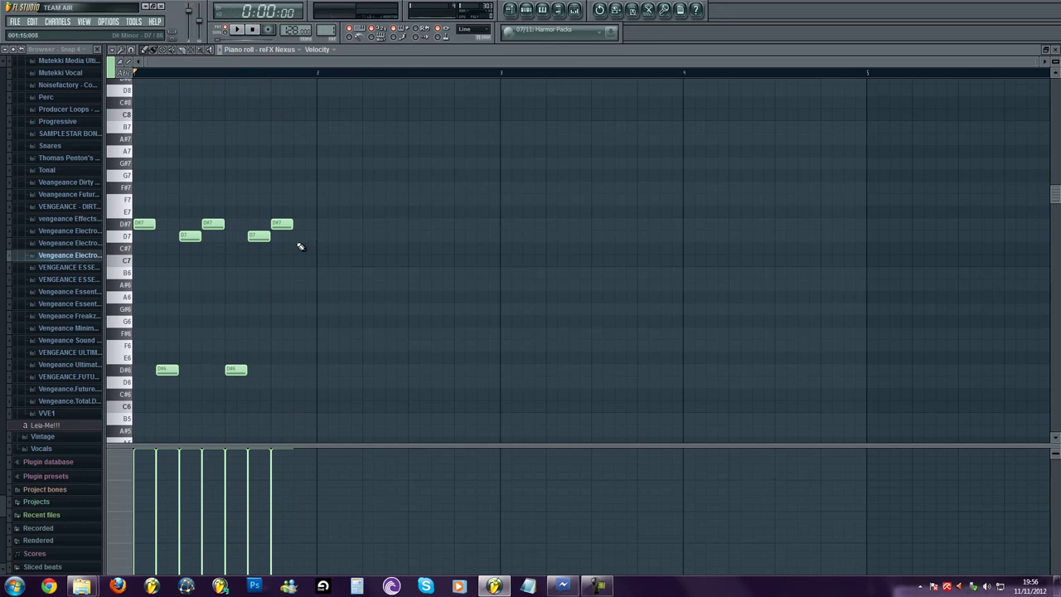
click(296, 368)
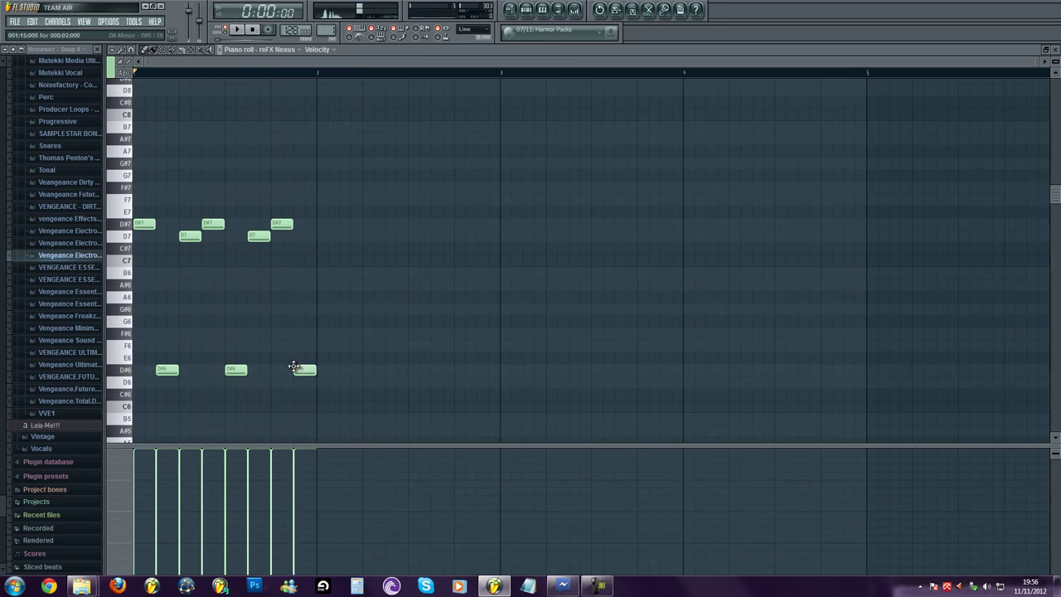
Start Pattern 1's second bar with an F7 note followed by an F6 note, and play the pattern.
click(323, 200)
key(space)
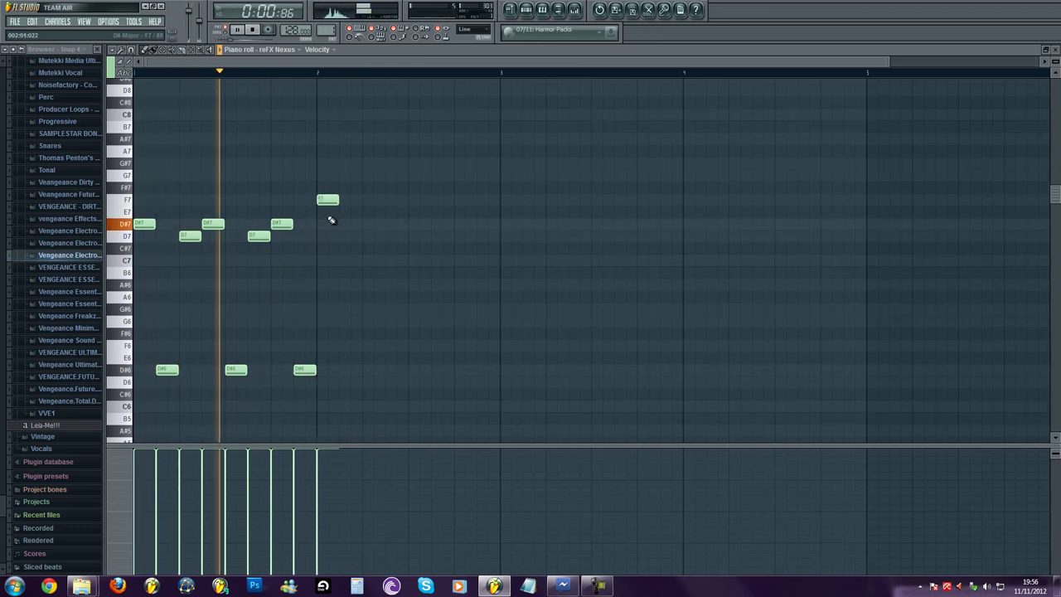
key(space)
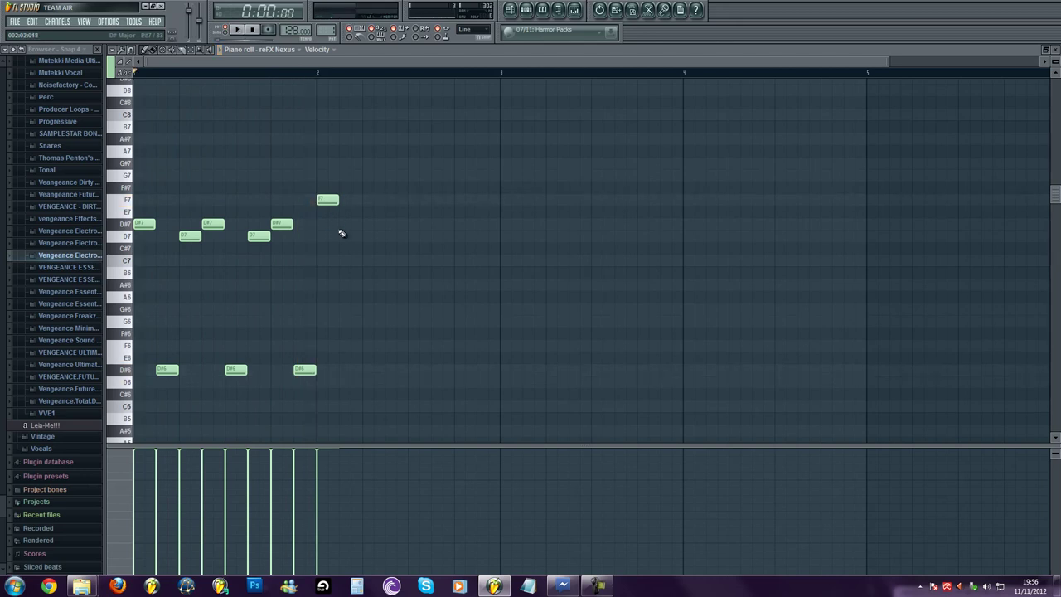
click(349, 369)
right_click(350, 370)
click(350, 346)
key(space)
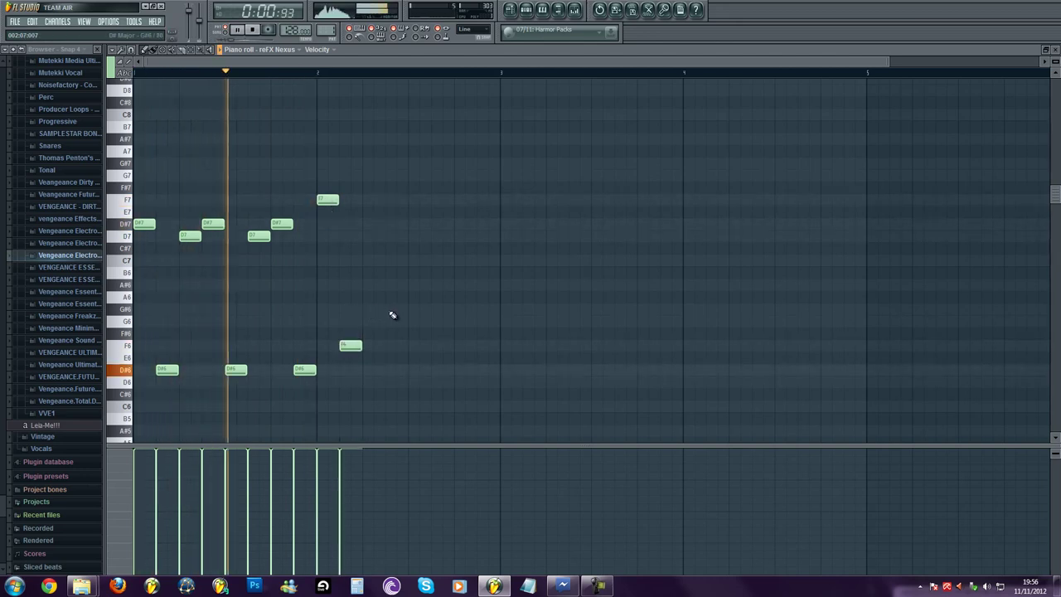
key(space)
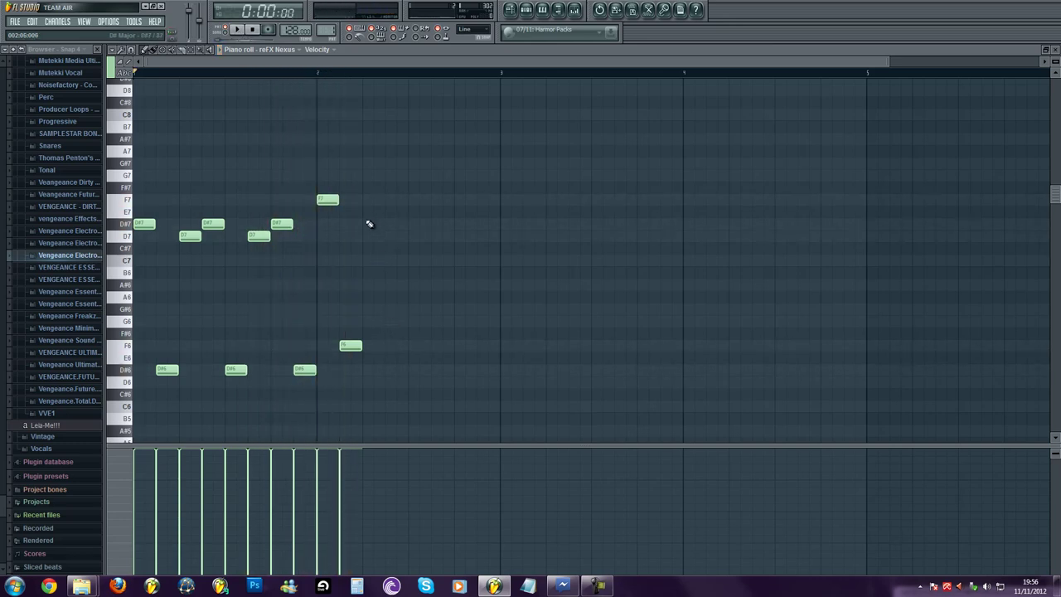
Continue the second bar with consecutive D#7, F7, F6, D#7 and F7 notes.
click(370, 224)
click(390, 200)
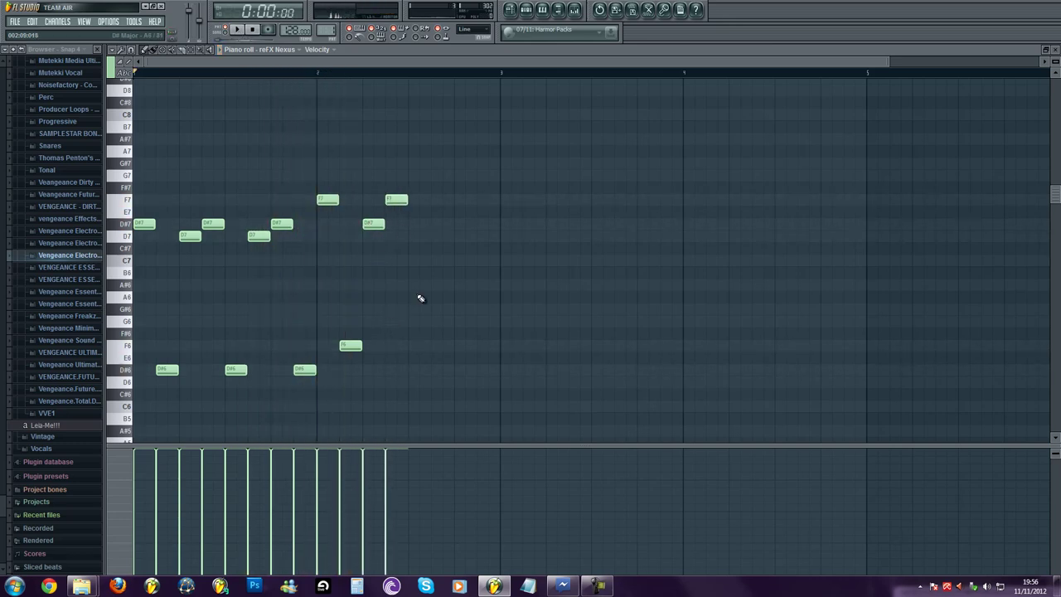
click(415, 345)
click(439, 223)
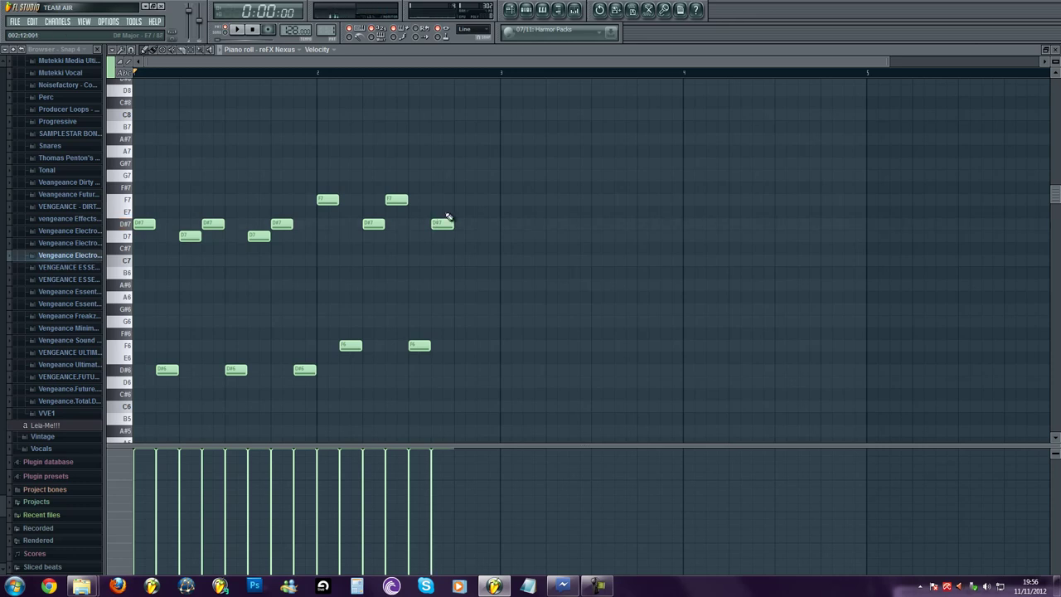
click(457, 199)
click(480, 224)
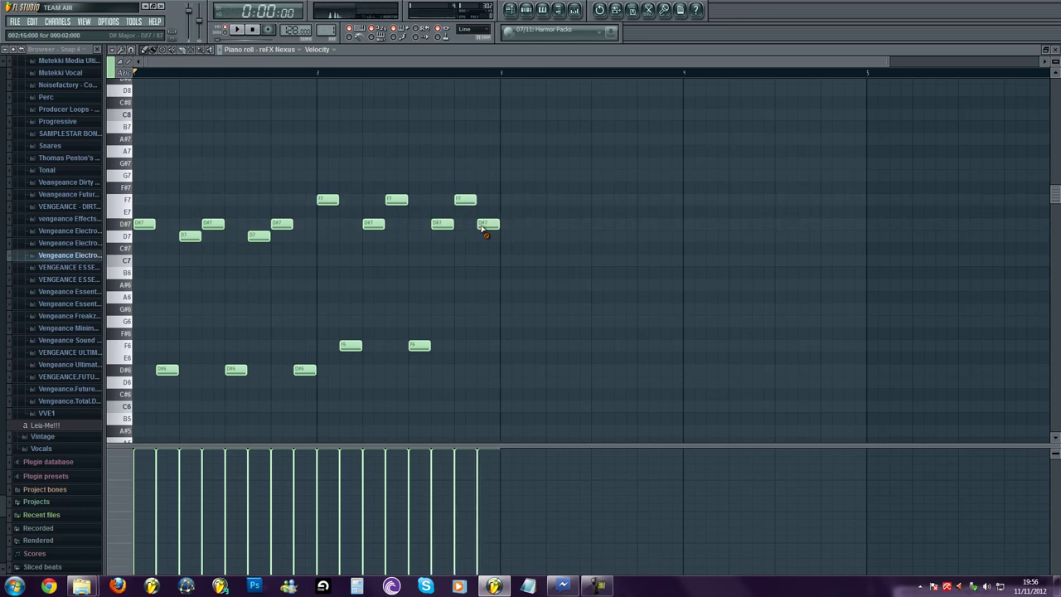
right_click(486, 224)
click(483, 238)
right_click(484, 238)
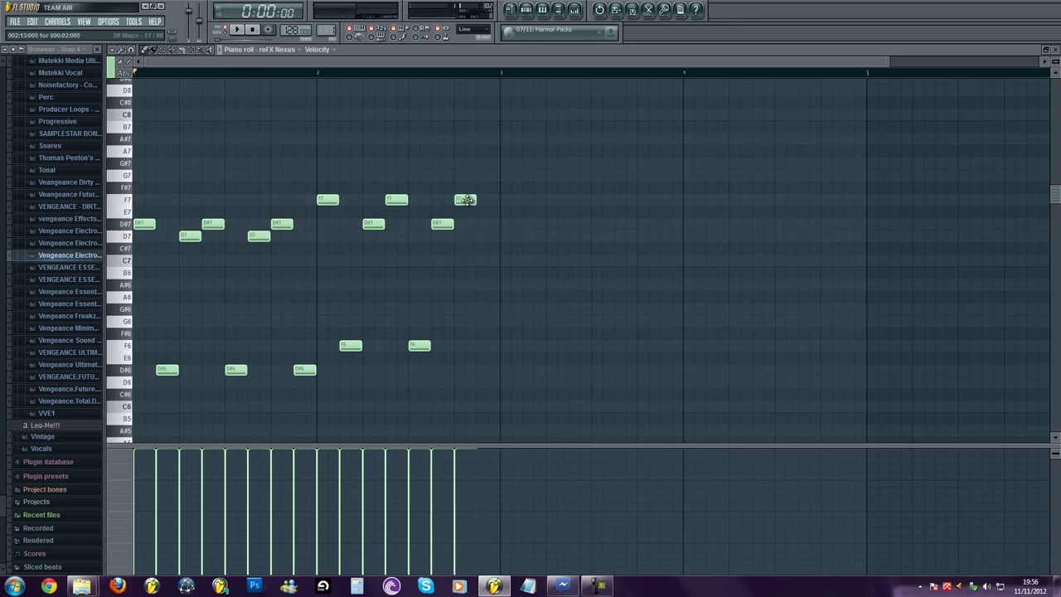
Play the pattern and finish the second bar with an F6 note.
key(space)
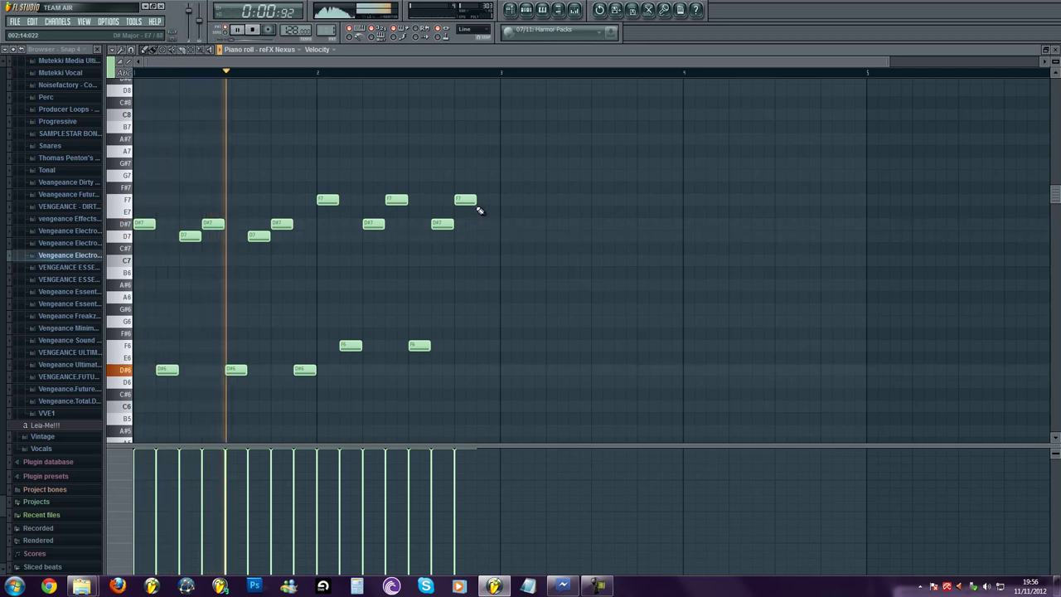
scroll(409, 232, down, 1)
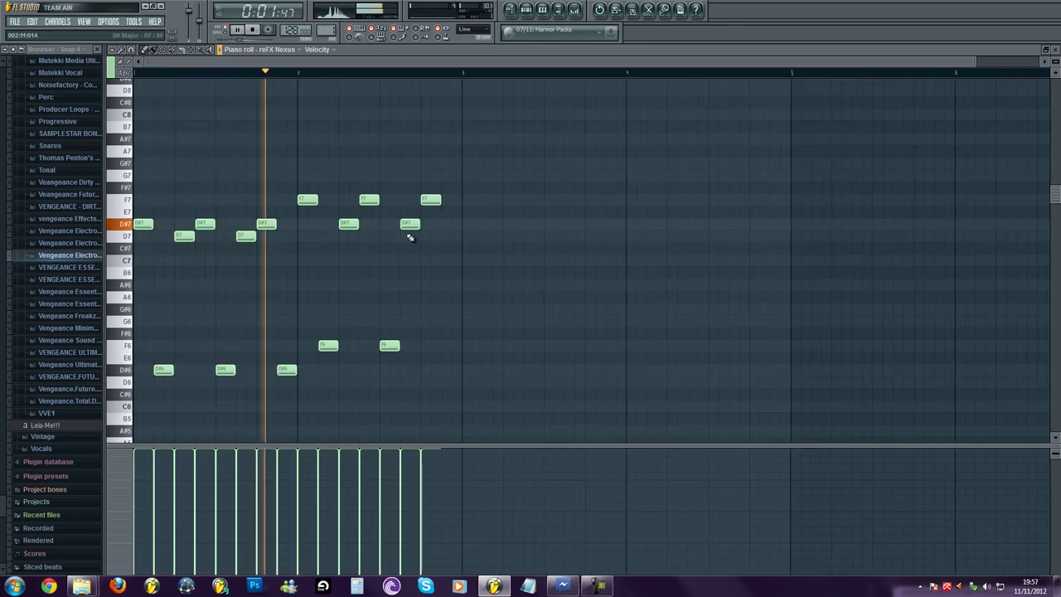
click(447, 345)
key(space)
Move the Pattern 1 clip to bar 73 in the playlist and play it against the reference track.
click(511, 10)
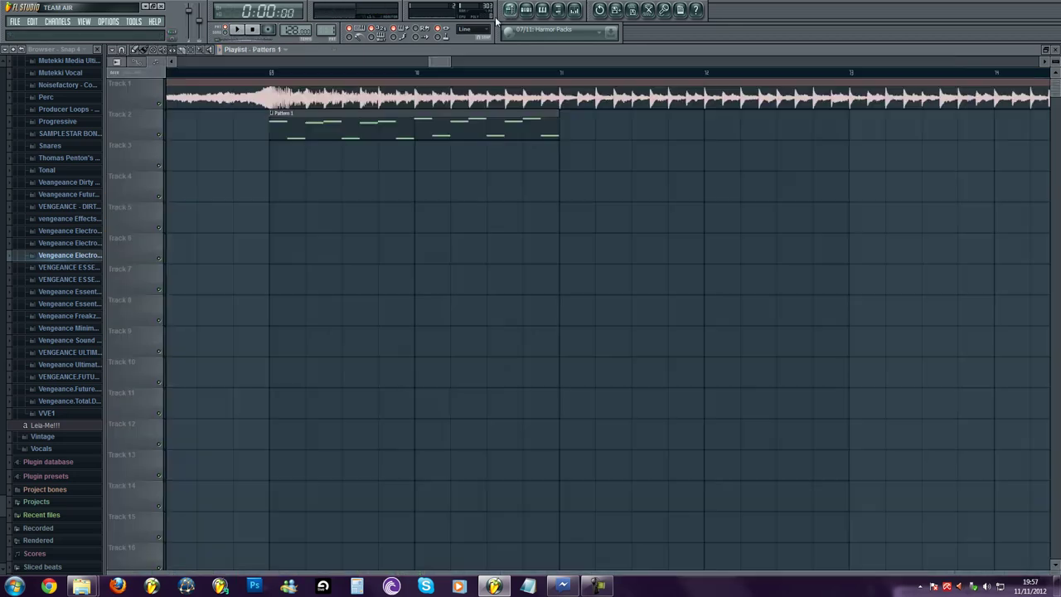
scroll(339, 136, down, 3)
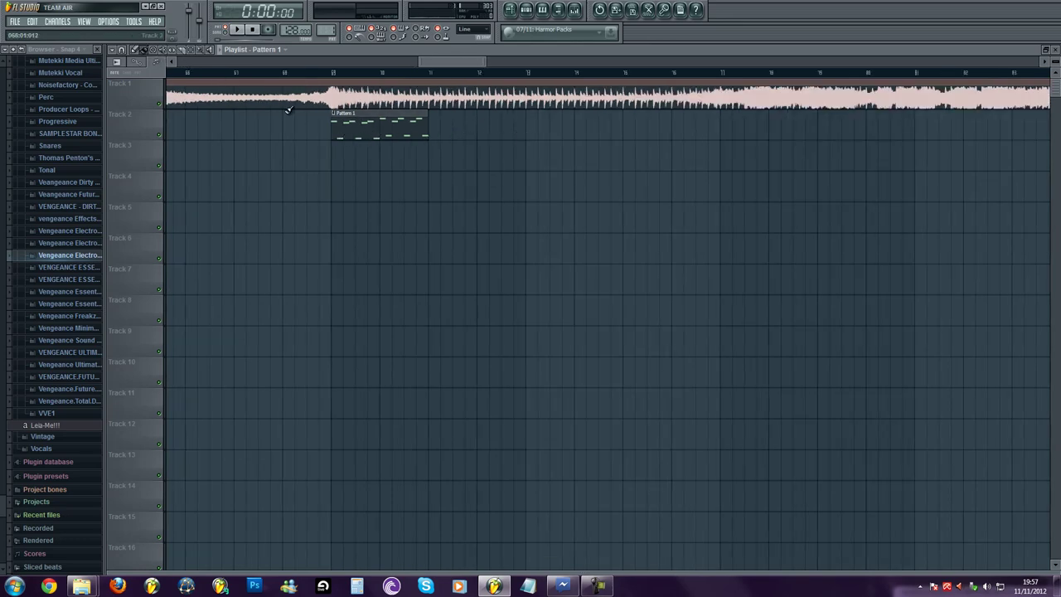
drag(366, 125, 558, 125)
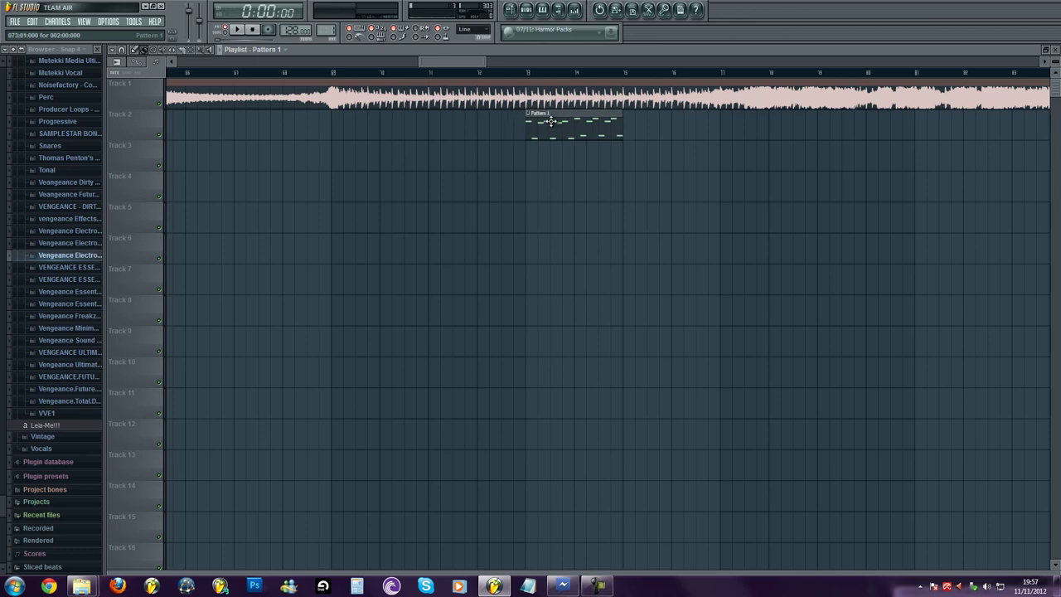
click(501, 73)
key(space)
scroll(670, 158, up, 4)
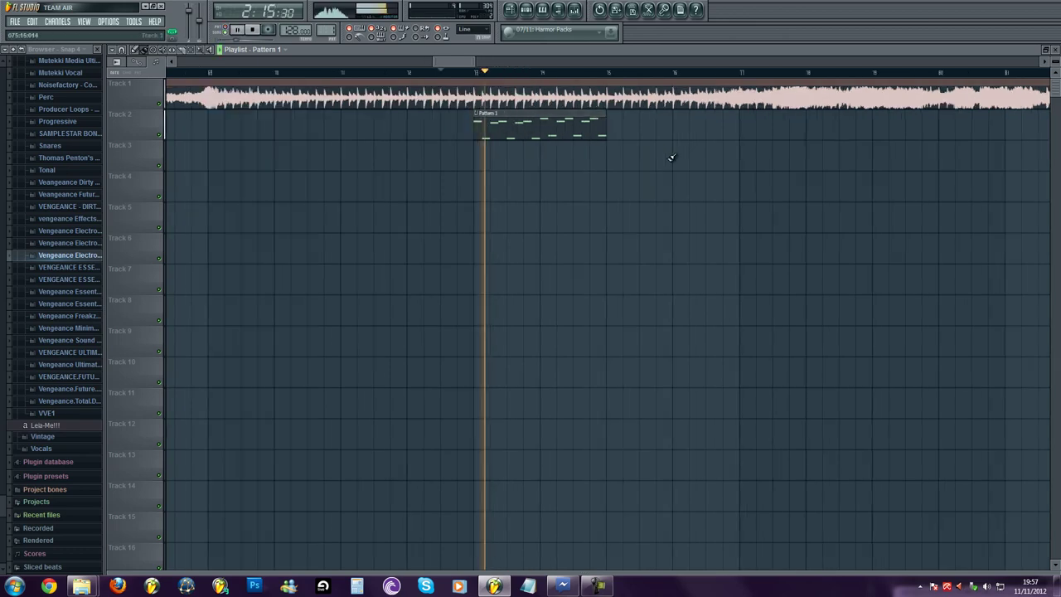
scroll(545, 146, up, 2)
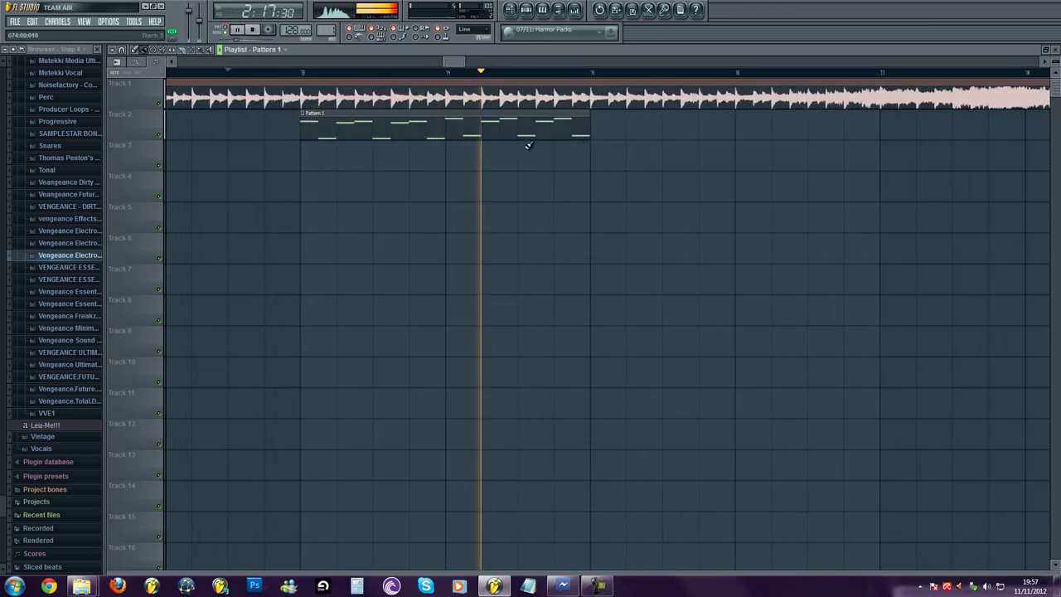
key(space)
Lower the F6 notes of Pattern 1's second bar to D#6 and play the pattern.
double_click(450, 124)
drag(539, 318, 314, 369)
click(370, 306)
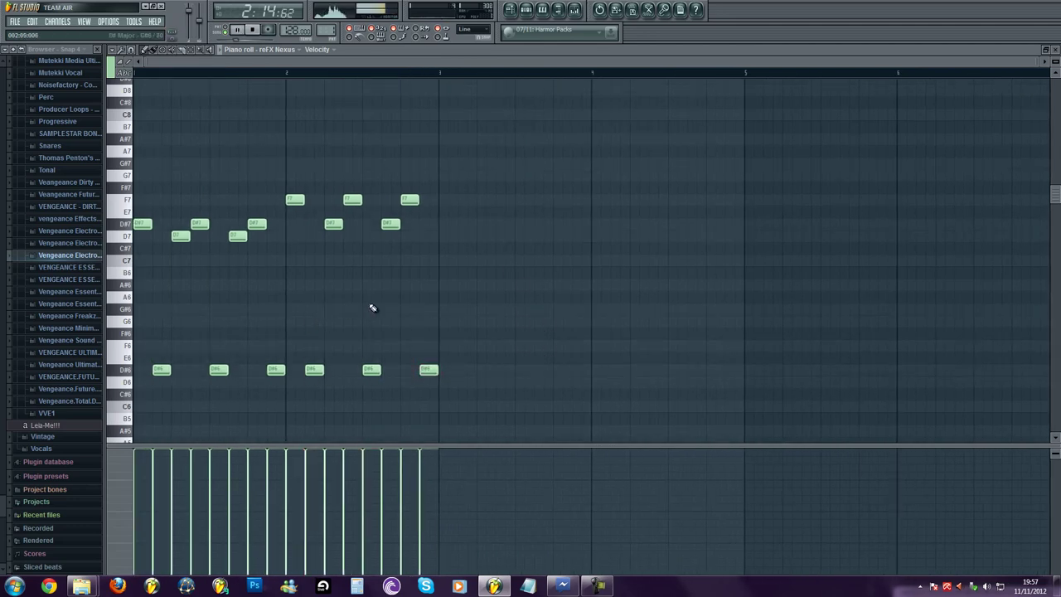
key(space)
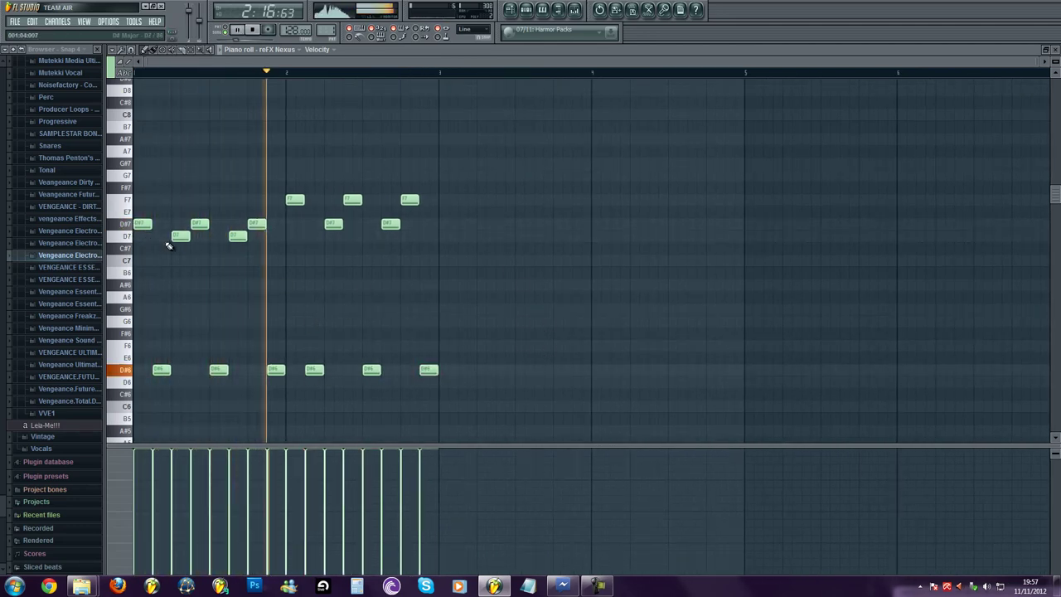
key(space)
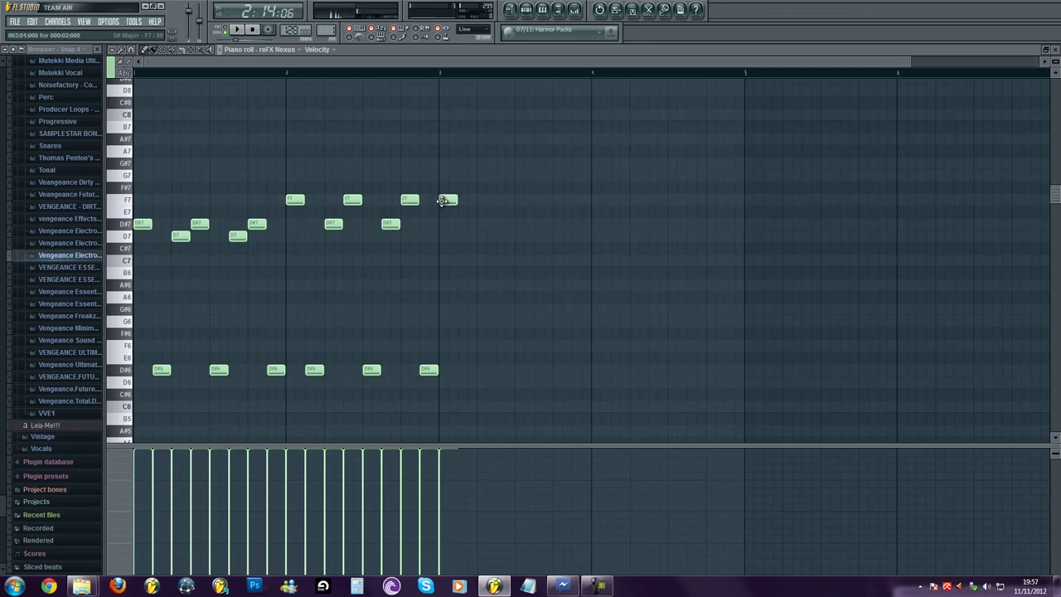
key(space)
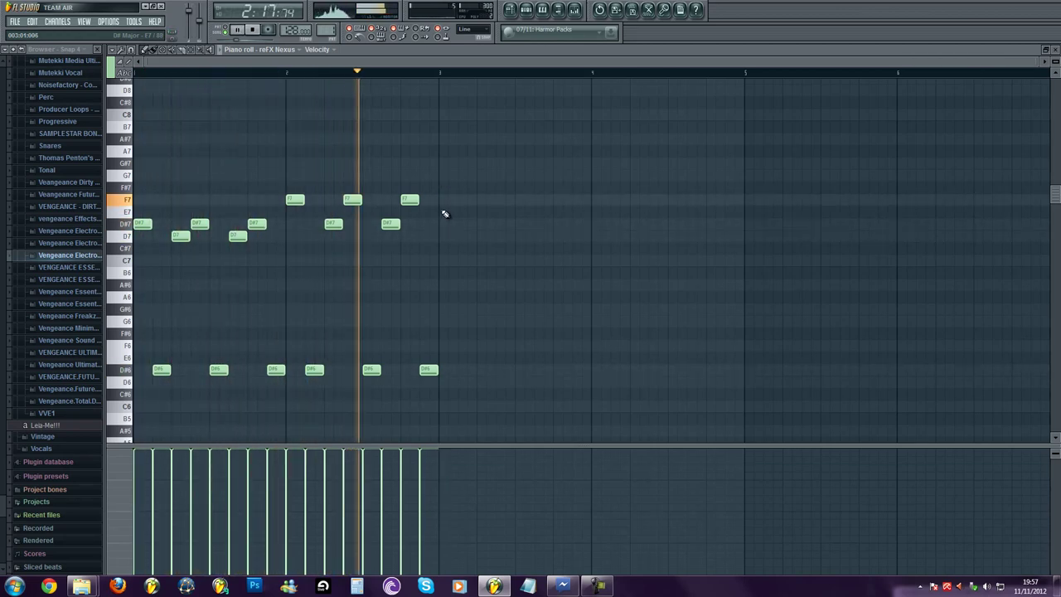
key(space)
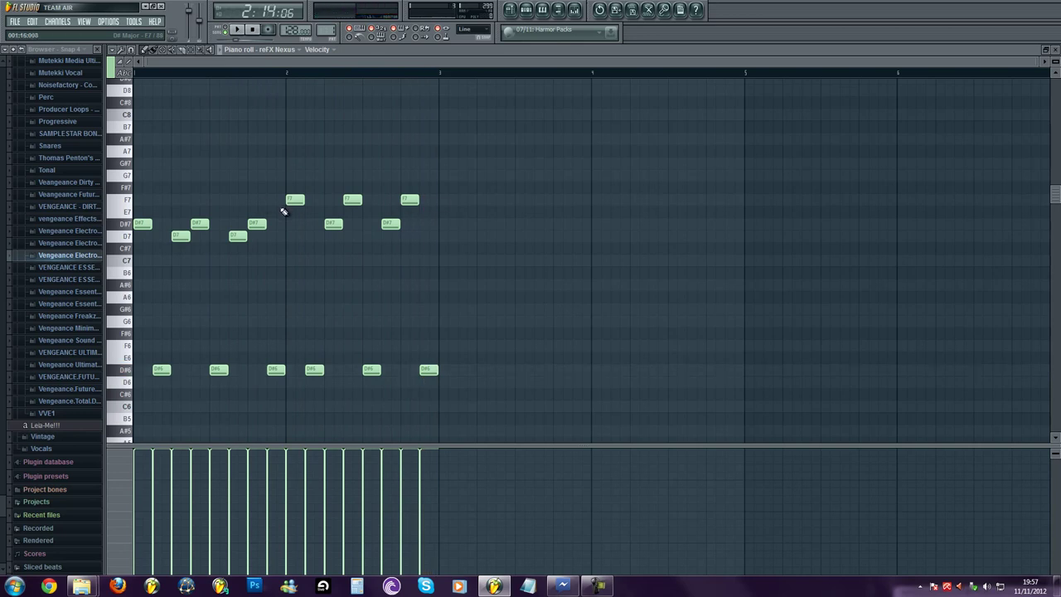
Copy the first bar's notes into bar 3 and start bar 4 with D7, D#7, F7, D#7, D7 and C7 notes.
drag(282, 212, 135, 421)
drag(168, 232, 445, 235)
ctrl+click(440, 247)
scroll(441, 243, down, 1)
scroll(535, 224, down, 1)
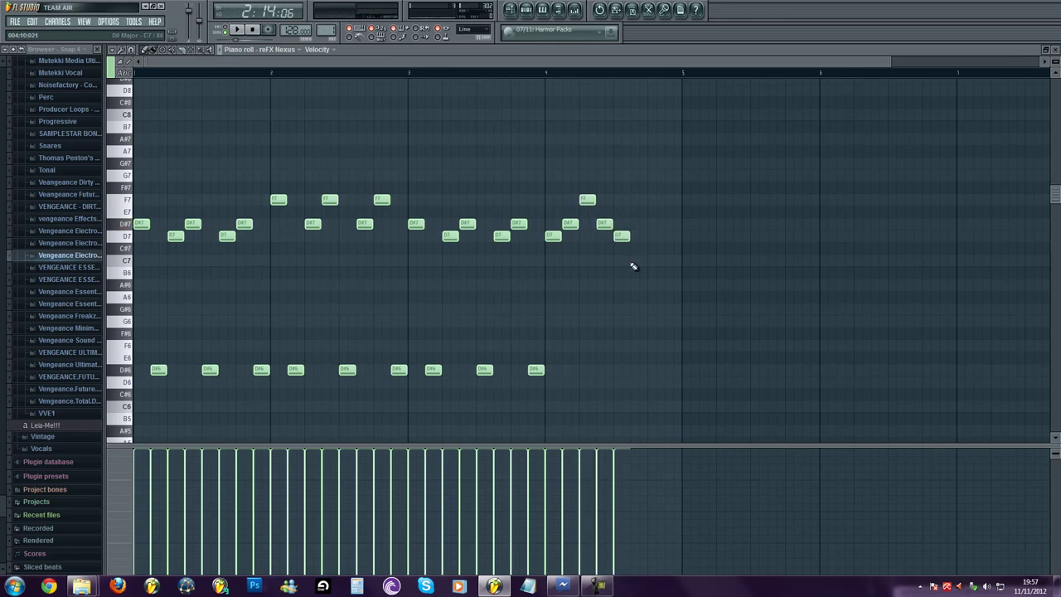
scroll(570, 252, down, 2)
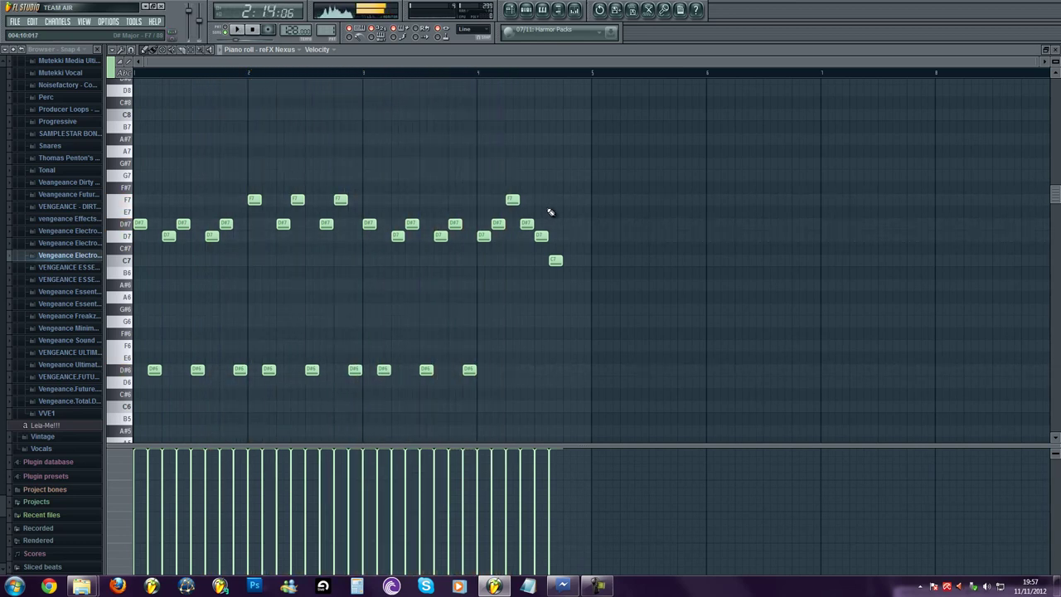
Play the pattern from bar 4 and lower that bar's second note to D#6.
key(space)
scroll(514, 166, up, 2)
click(466, 76)
key(space)
key(space)
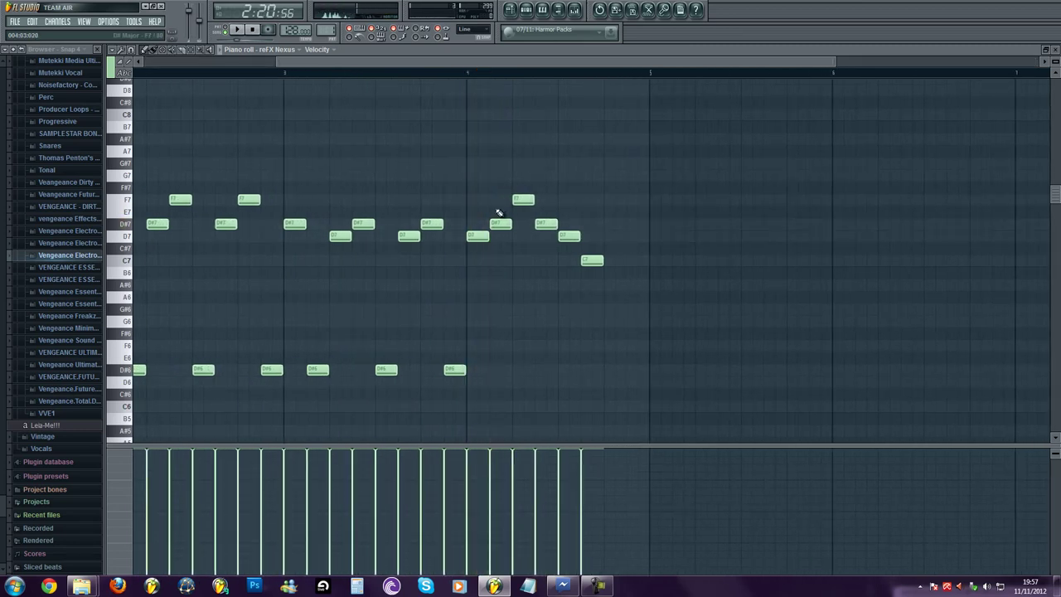
key(space)
key(space)
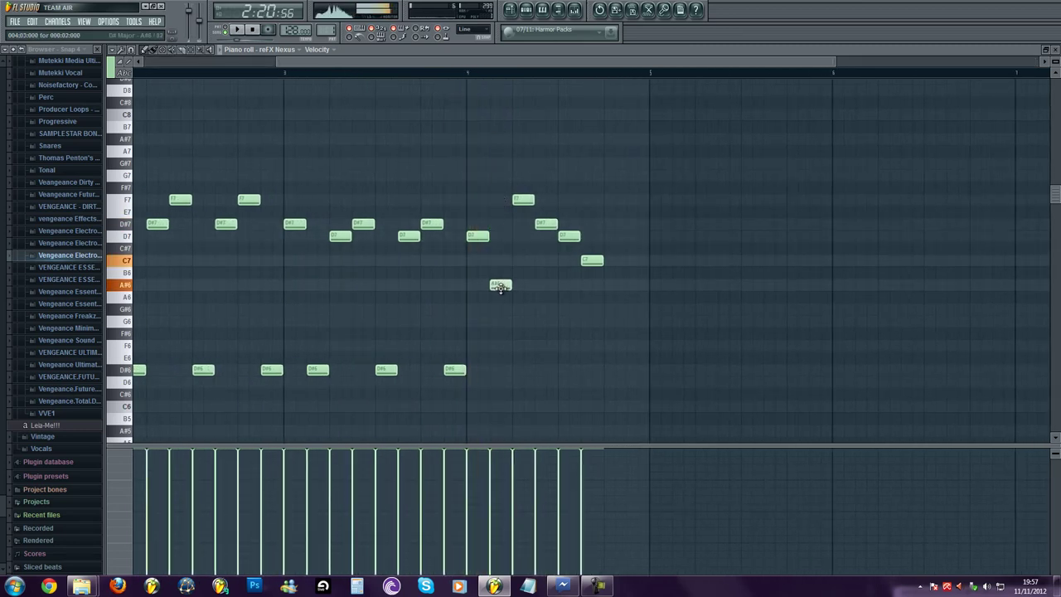
click(503, 372)
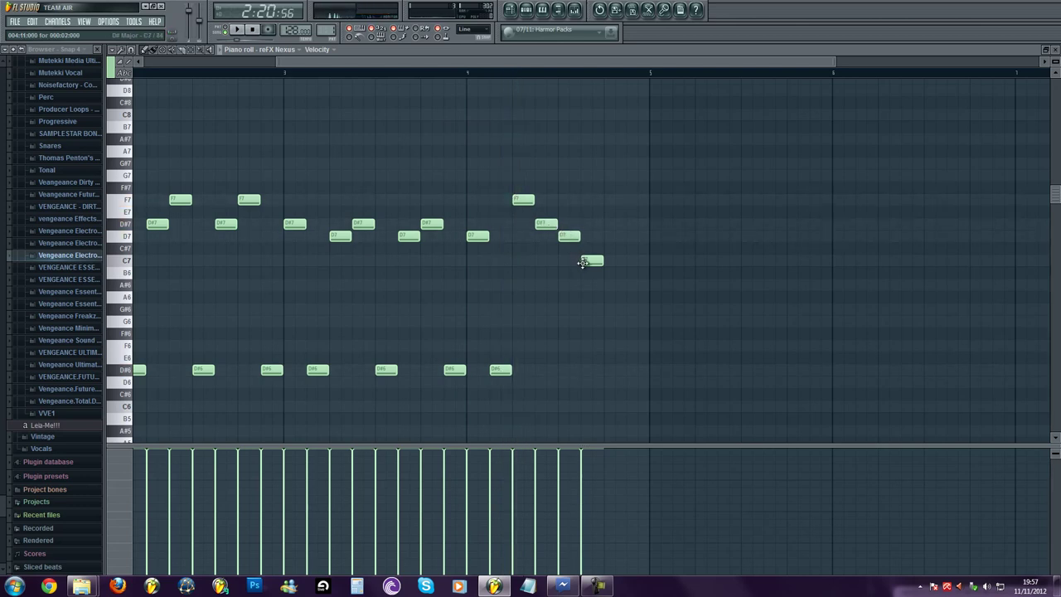
Shift the descending F7, D#7, D7, C7 run in bar 4 one step later and play the pattern.
scroll(531, 244, down, 2)
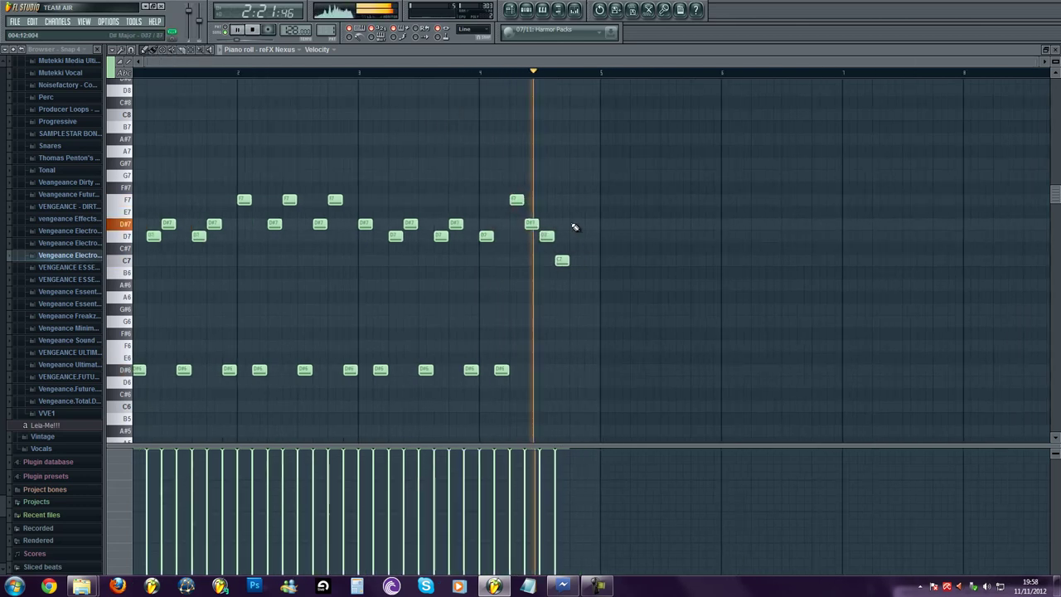
scroll(535, 236, up, 2)
scroll(514, 273, up, 3)
scroll(505, 288, down, 5)
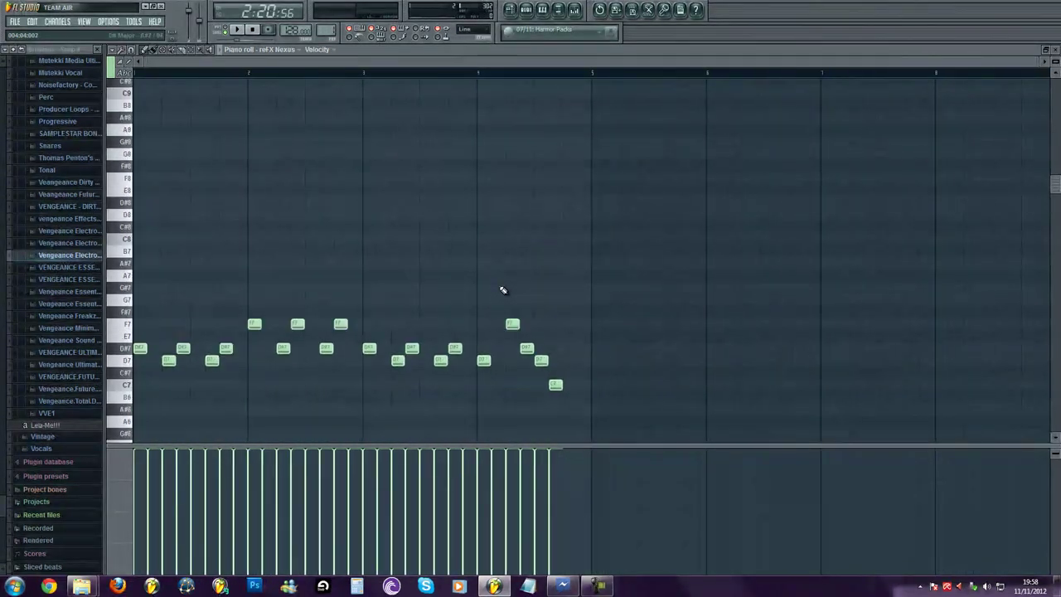
drag(507, 222, 526, 237)
key(space)
key(space)
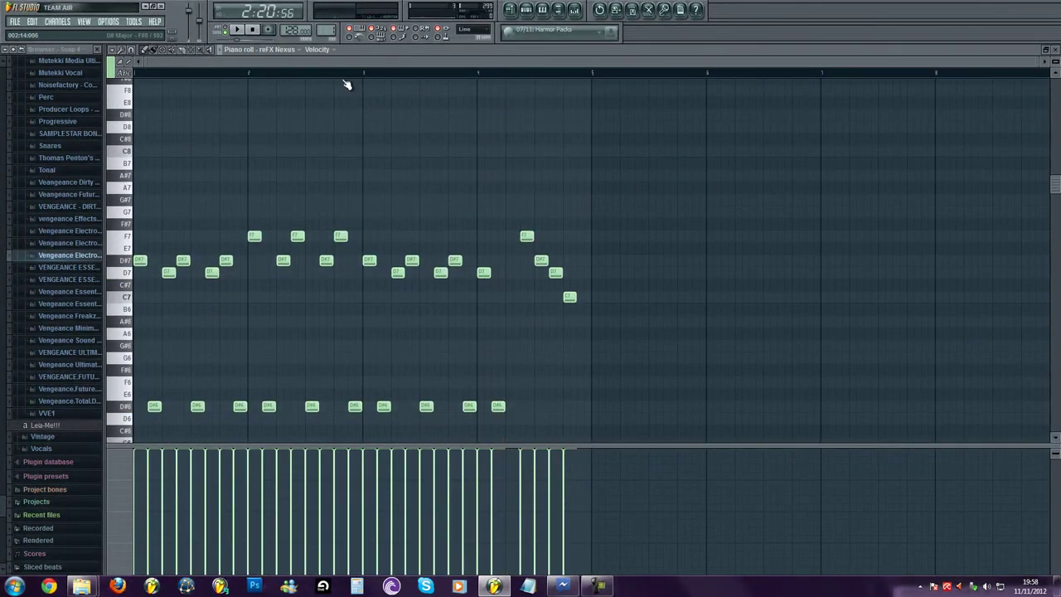
Move the Pattern 1 clip back to bar 69 in the playlist and play it with the reference track.
click(344, 73)
key(space)
click(511, 10)
drag(573, 126, 341, 125)
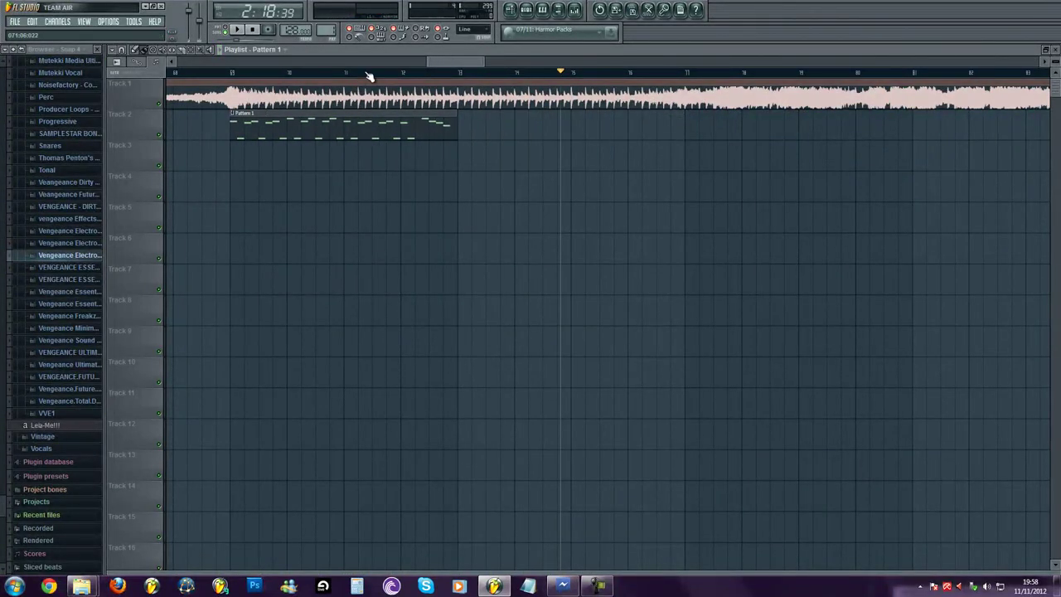
scroll(395, 135, up, 2)
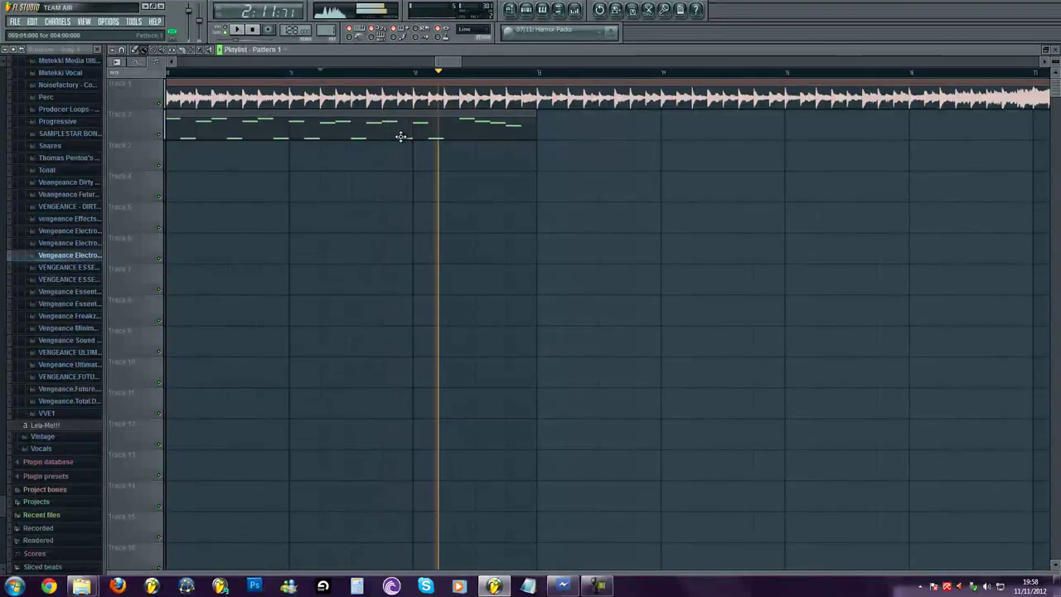
Rework bar 4 of Pattern 1 into D#7, D#6, D7, D#7, F7, D#7, D7 and C7 notes, and play it.
double_click(401, 136)
scroll(447, 244, up, 3)
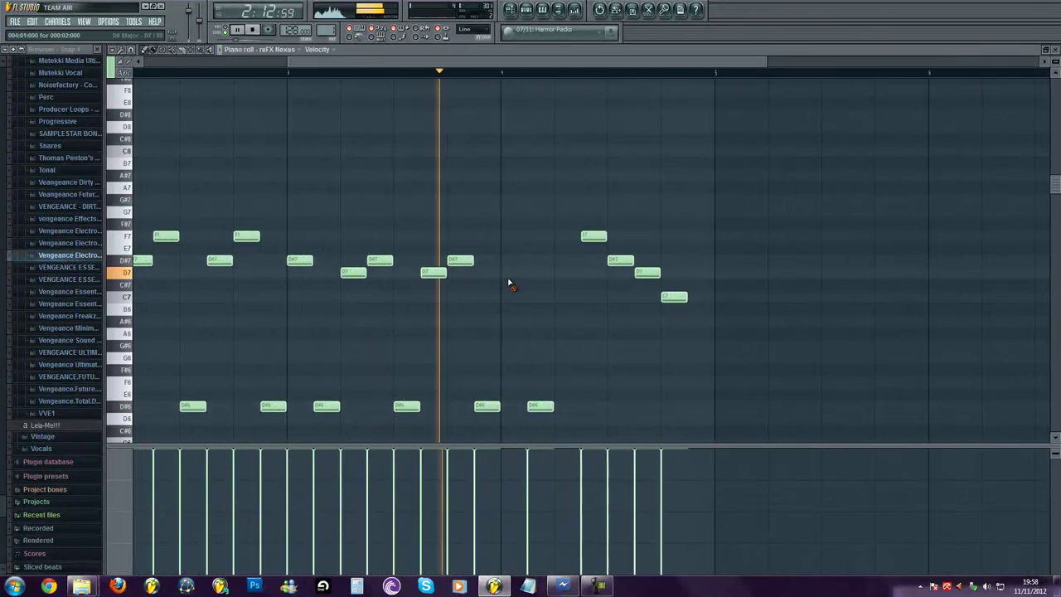
key(space)
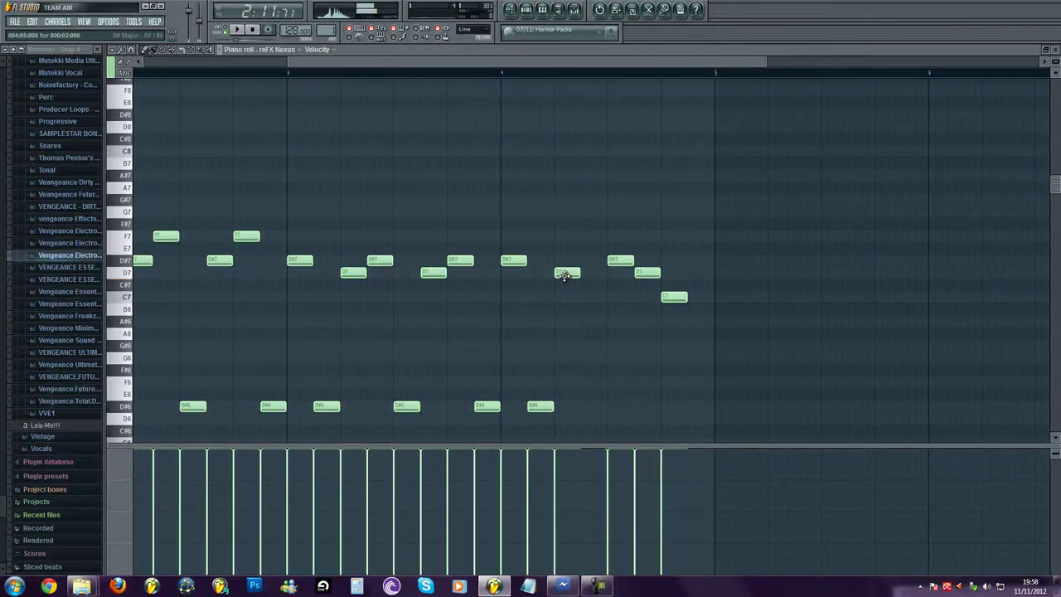
click(610, 240)
right_click(620, 261)
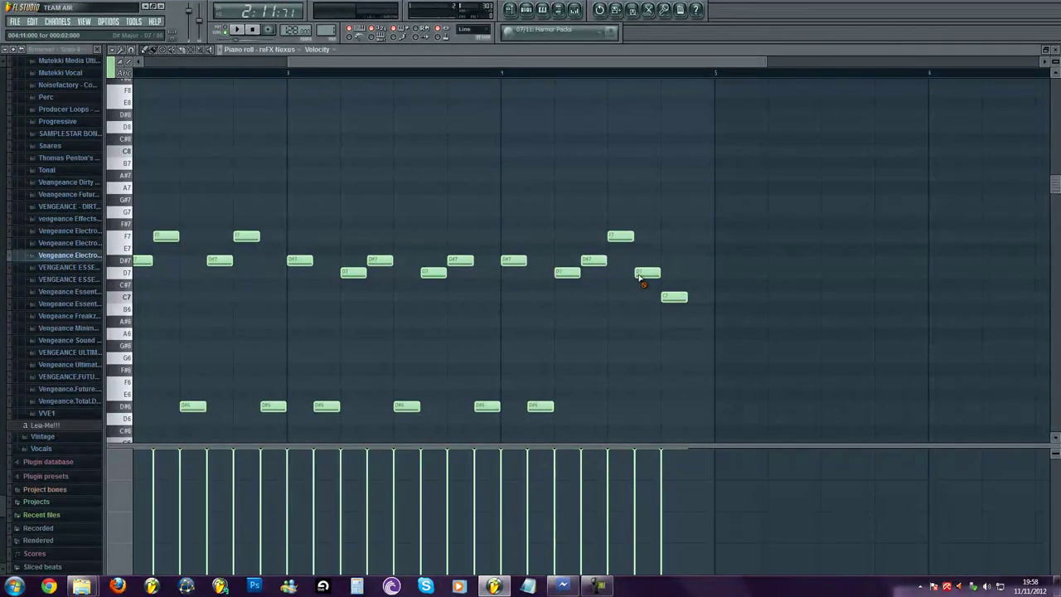
click(694, 297)
key(space)
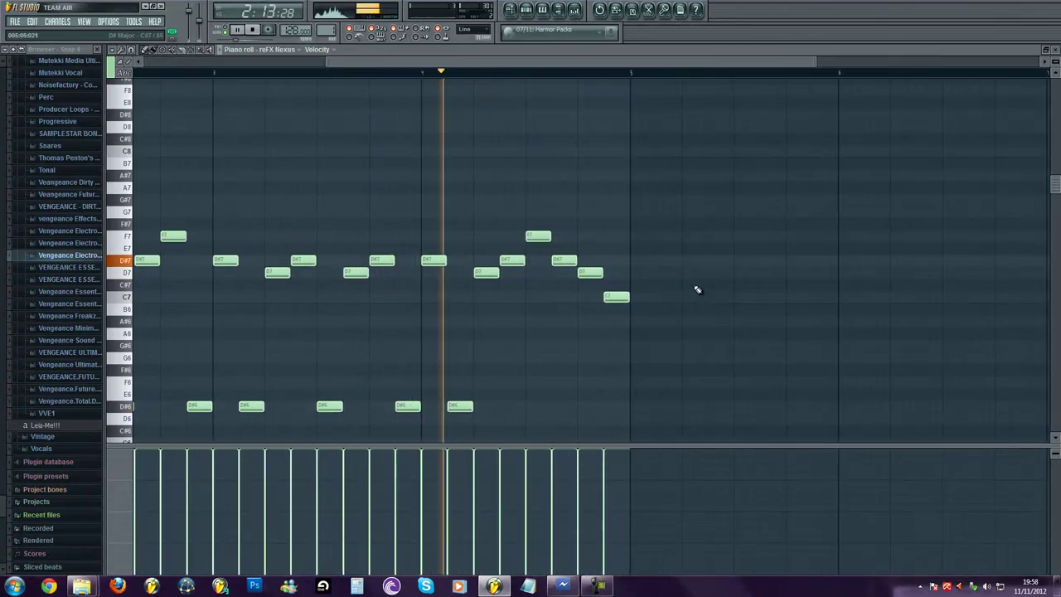
scroll(689, 287, down, 2)
key(space)
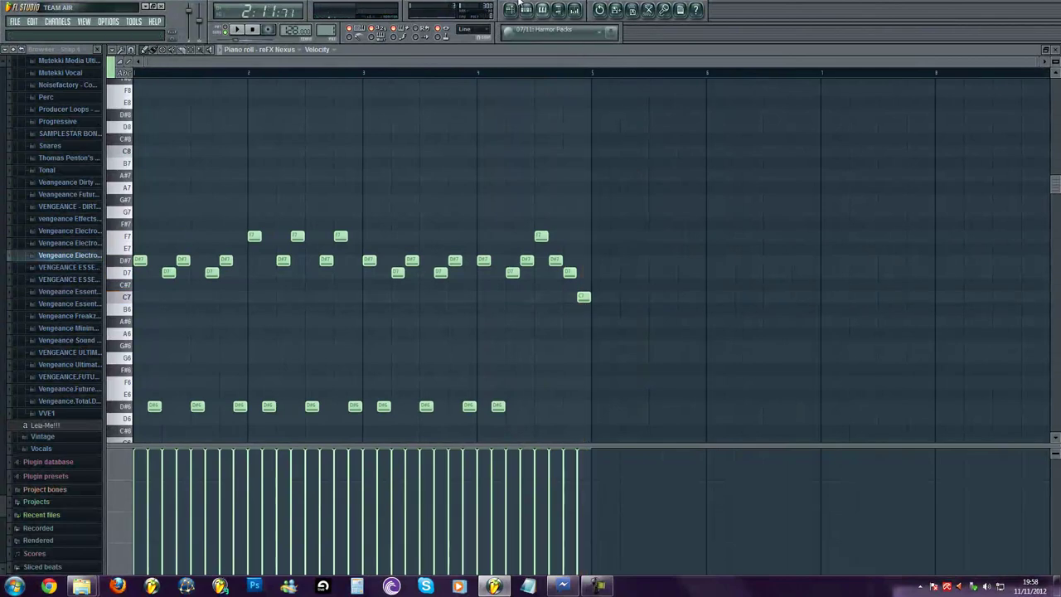
Place a second Pattern 1 clip at bar 73 in the playlist, directly after the first one on Track 2.
click(512, 10)
scroll(467, 154, down, 4)
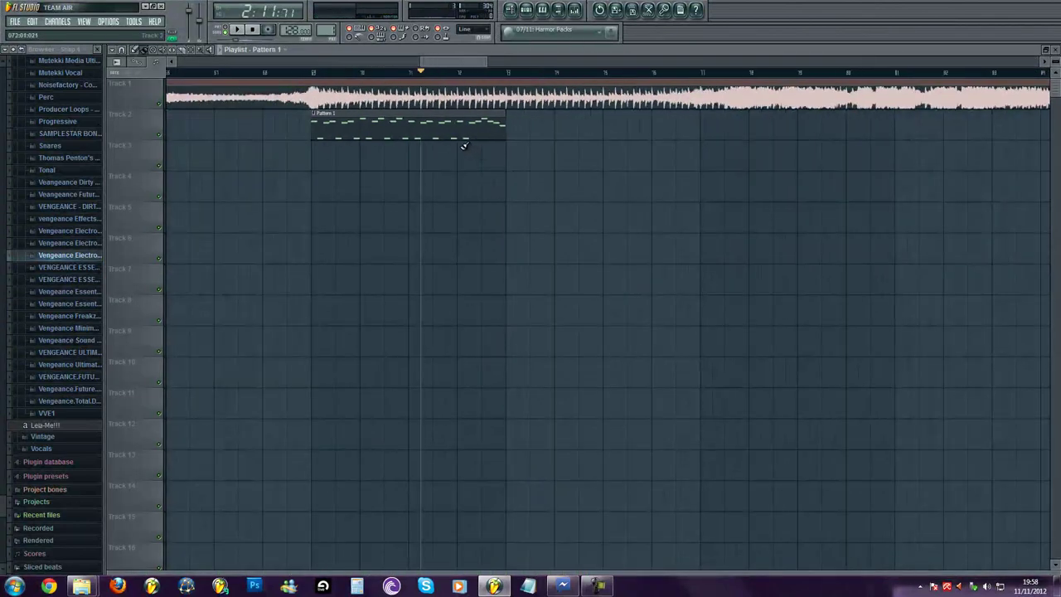
drag(446, 130, 634, 117)
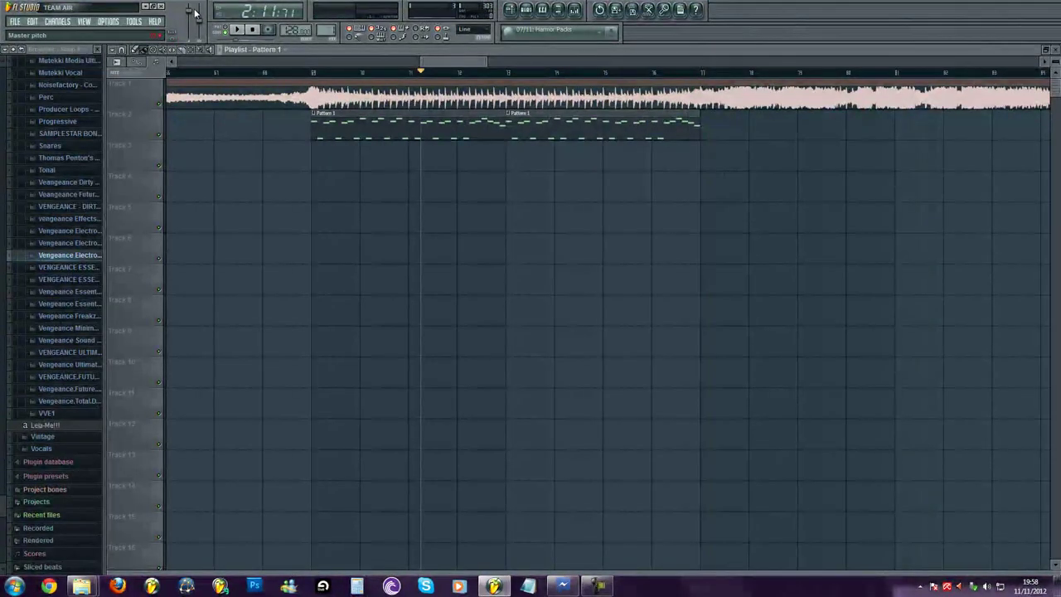
Play Pattern 1 alone and load Fruity Parametric EQ 2 into the first effect slot of the reFX Nexus mixer track.
click(226, 29)
key(space)
key(Escape)
key(Escape)
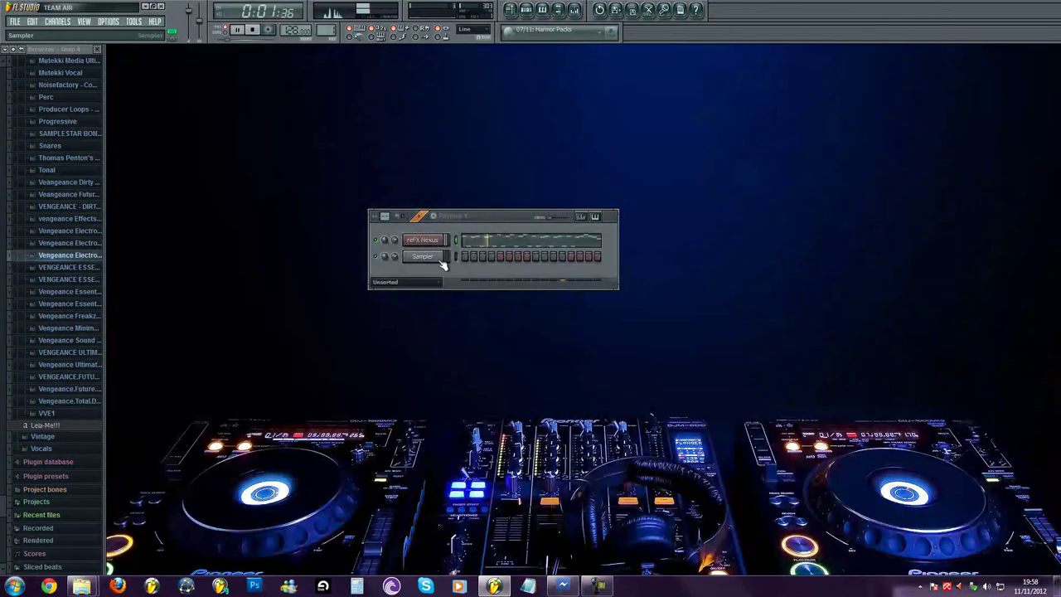
click(431, 241)
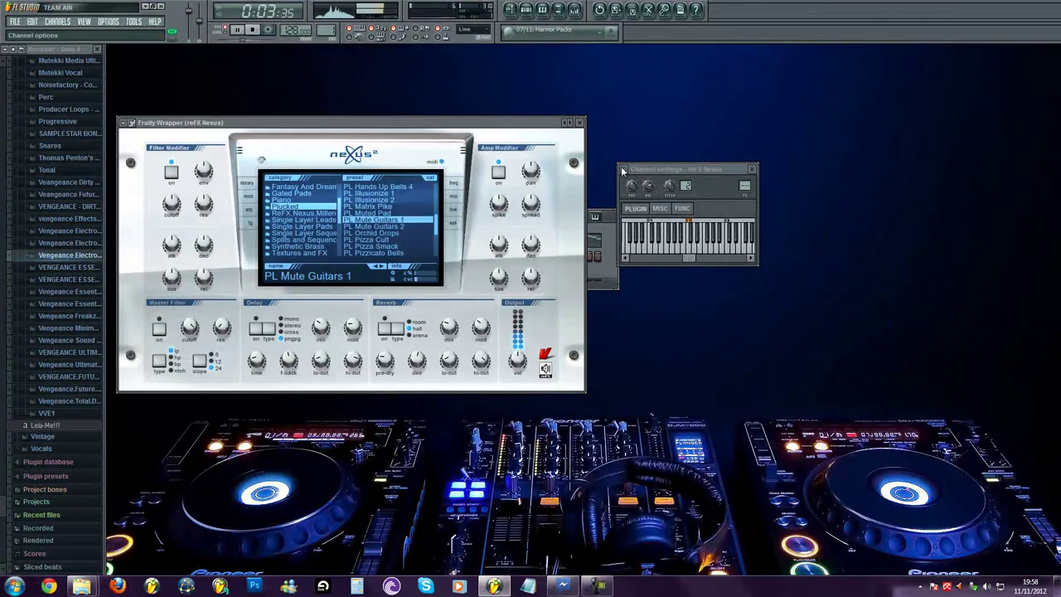
key(F9)
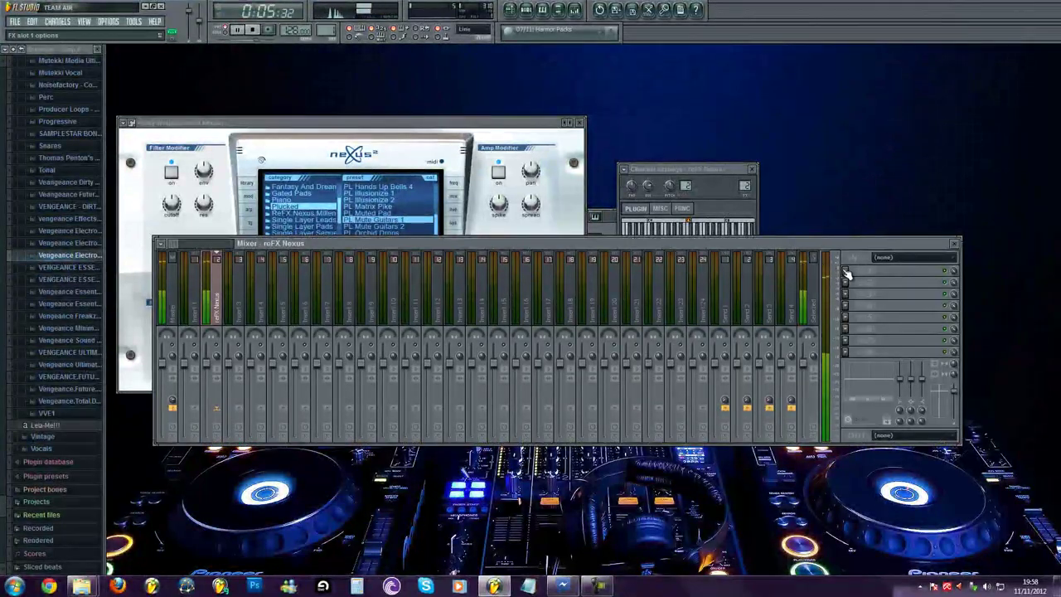
click(847, 274)
click(903, 403)
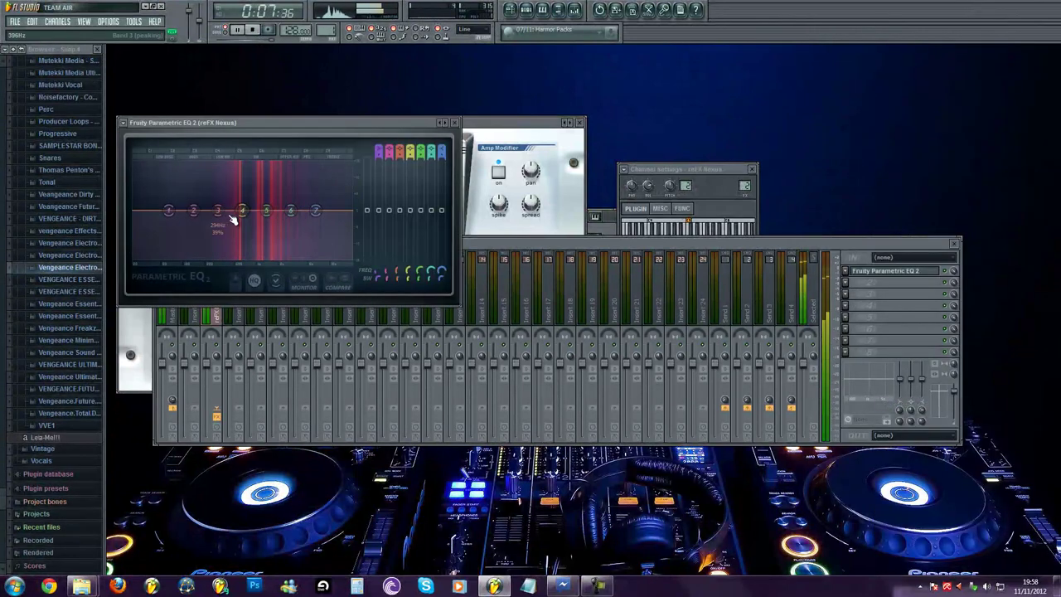
Make EQ band 1 a steep high-pass filter and raise its cutoff to between bands 2 and 3.
right_click(168, 211)
click(200, 251)
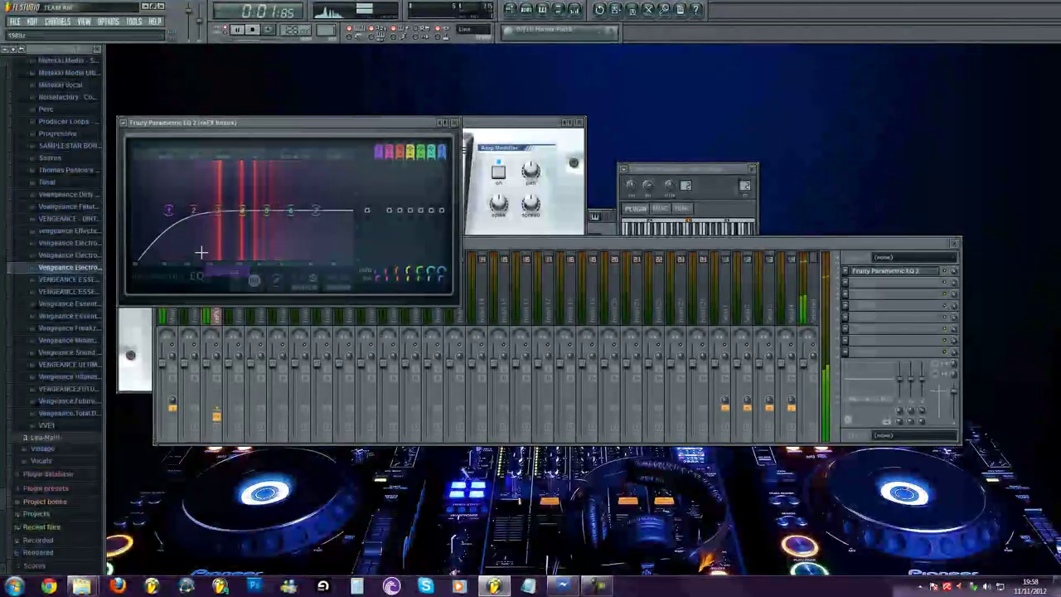
key(space)
right_click(169, 212)
click(222, 249)
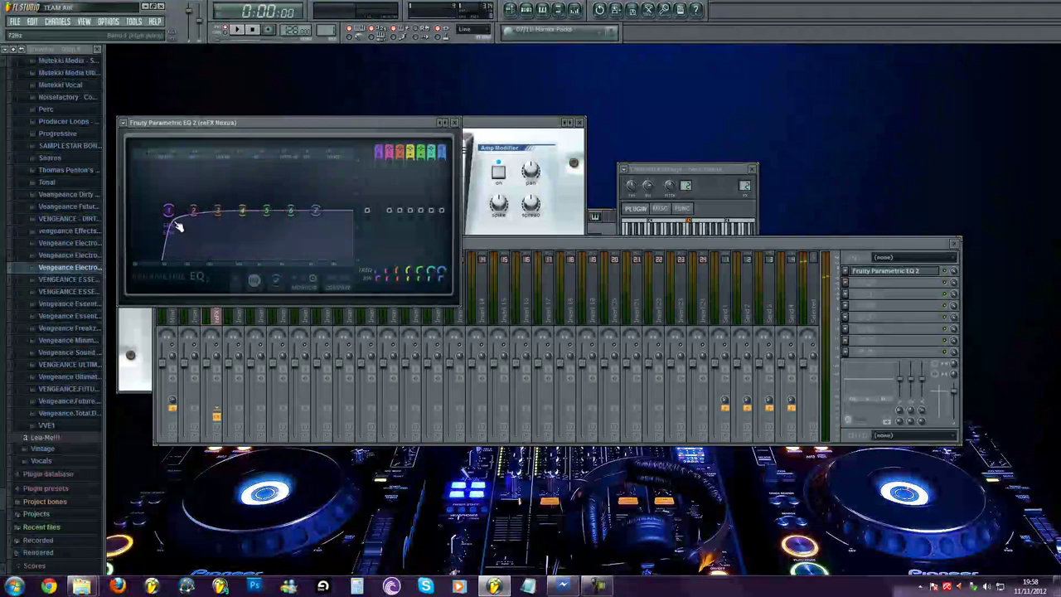
drag(216, 221, 221, 221)
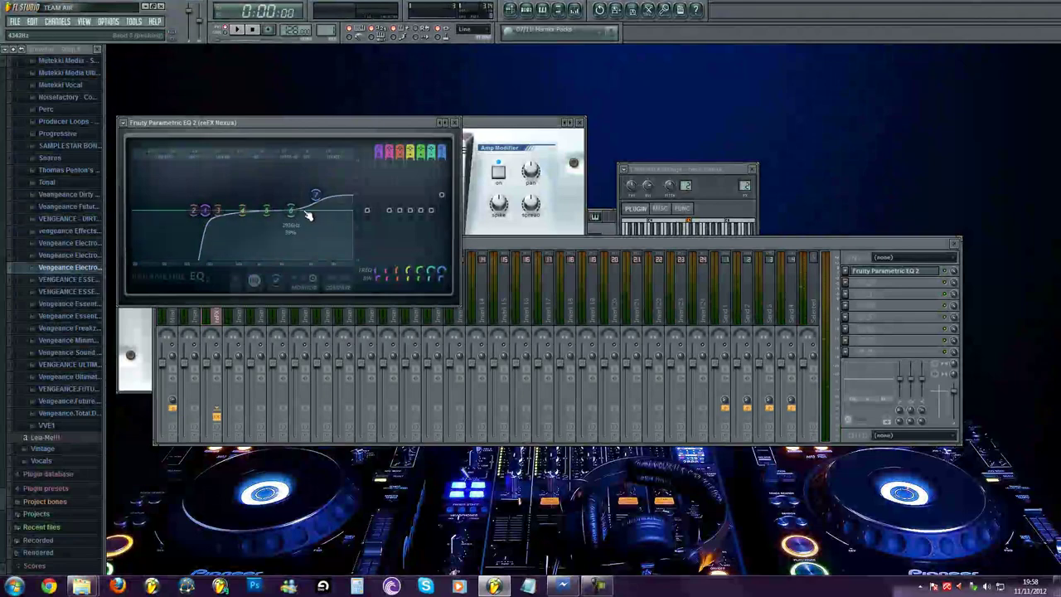
Boost EQ band 6 by about 5.7 dB near 6334 Hz with band 7 flat, and listen to the pattern.
drag(294, 214, 300, 203)
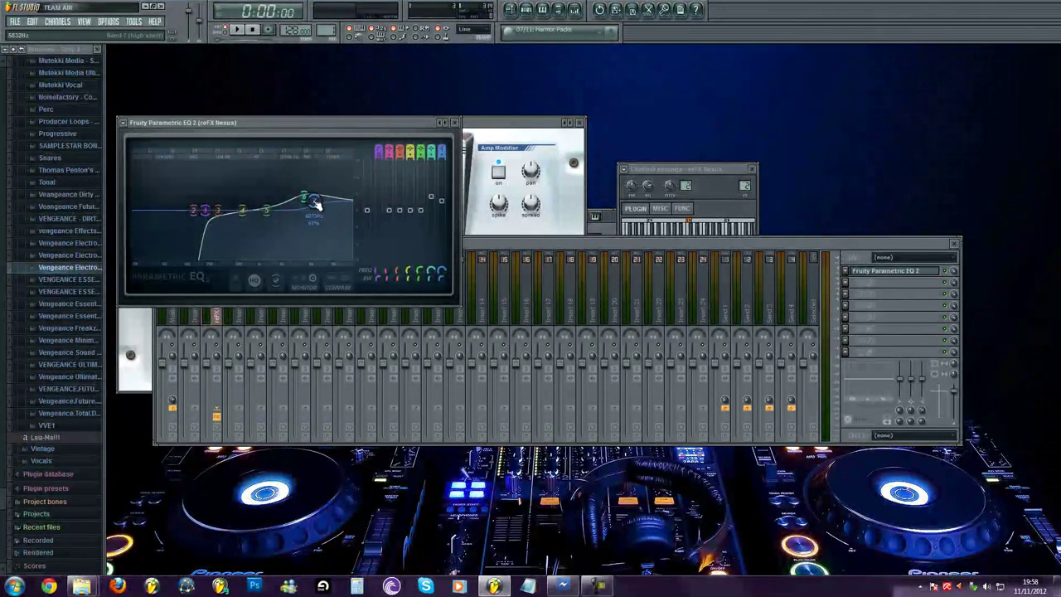
key(space)
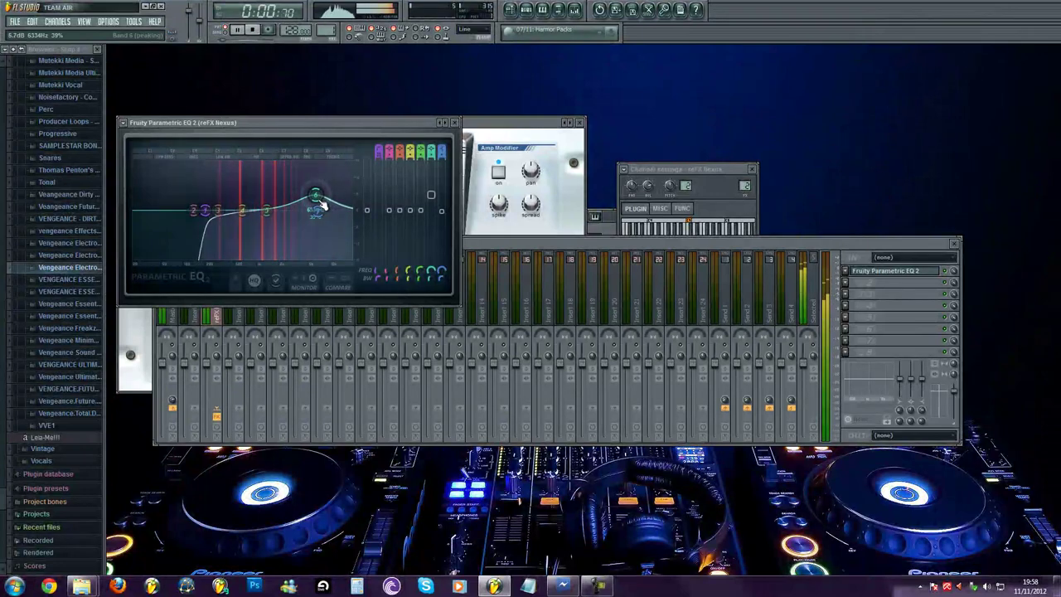
key(Escape)
key(space)
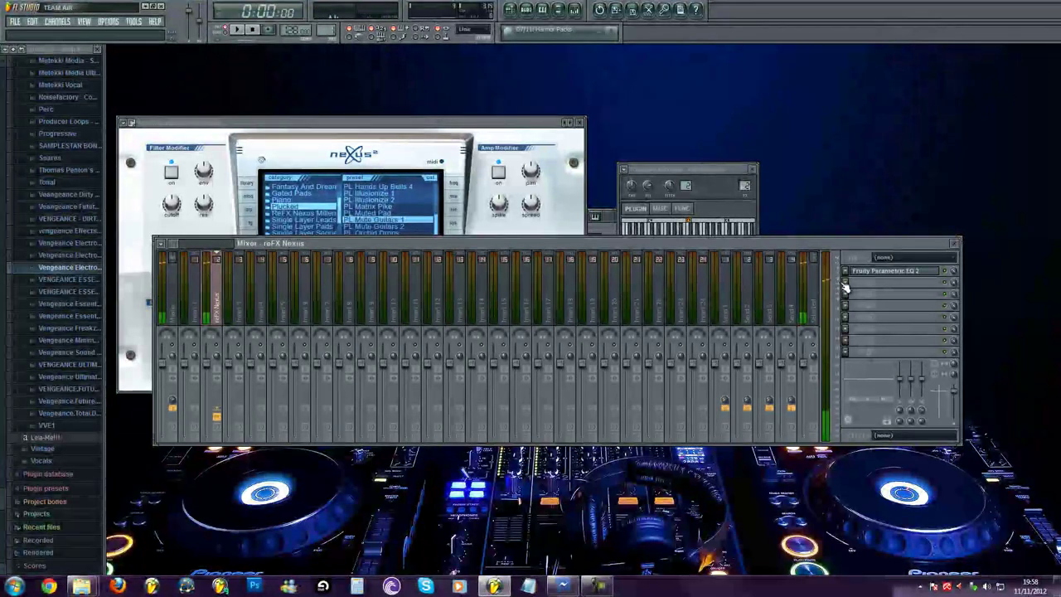
Load Fruity Reeverb 2 into the second effect slot of the reFX Nexus mixer track.
click(845, 283)
mouse_move(858, 294)
click(910, 457)
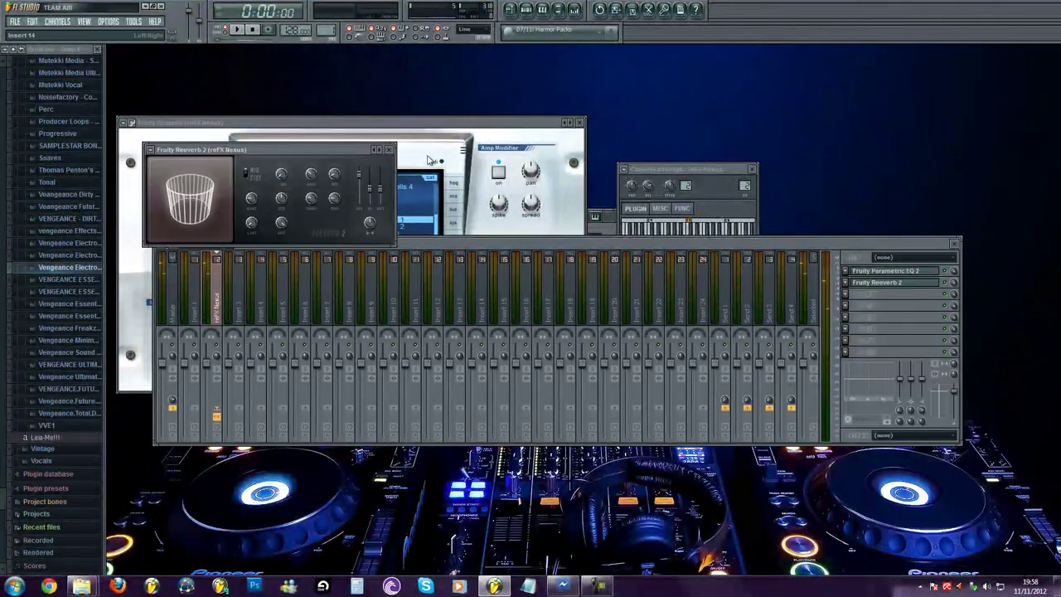
Lower the reverb level in Fruity Reeverb 2 and try a larger room size while the pattern plays.
right_click(379, 151)
click(389, 187)
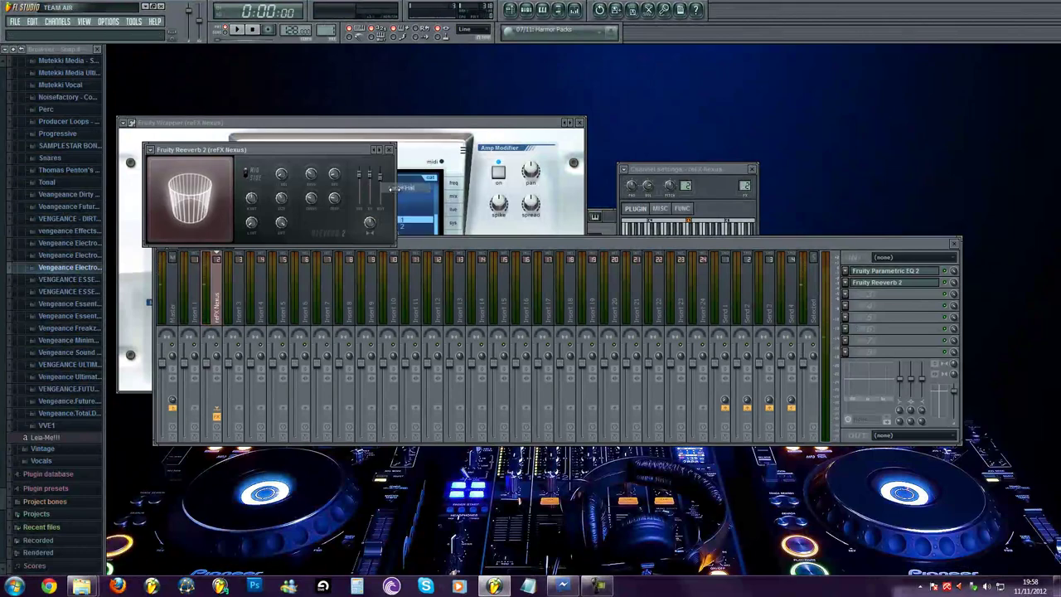
key(space)
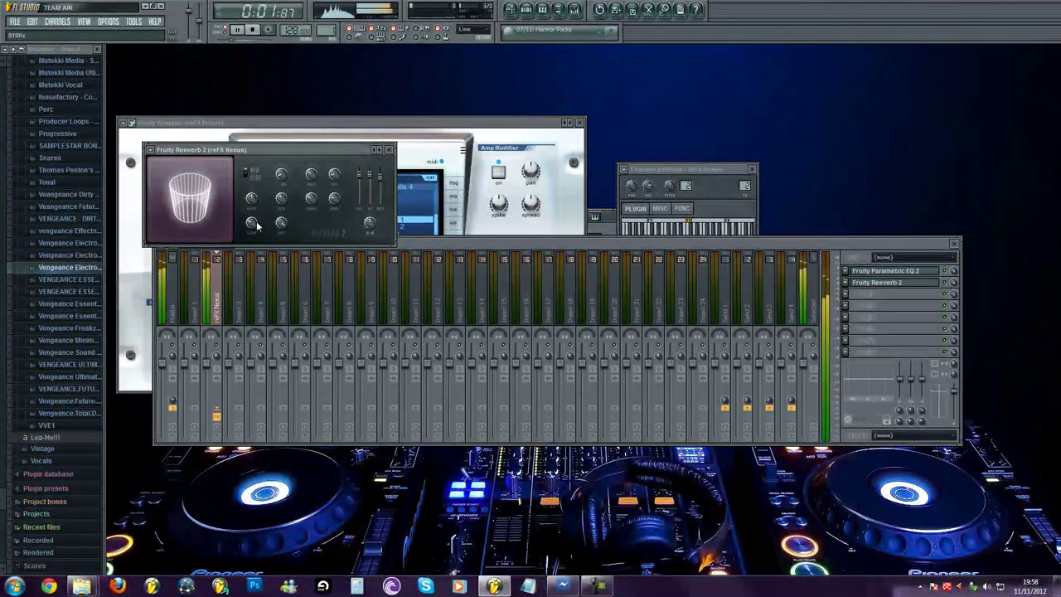
drag(281, 187, 280, 210)
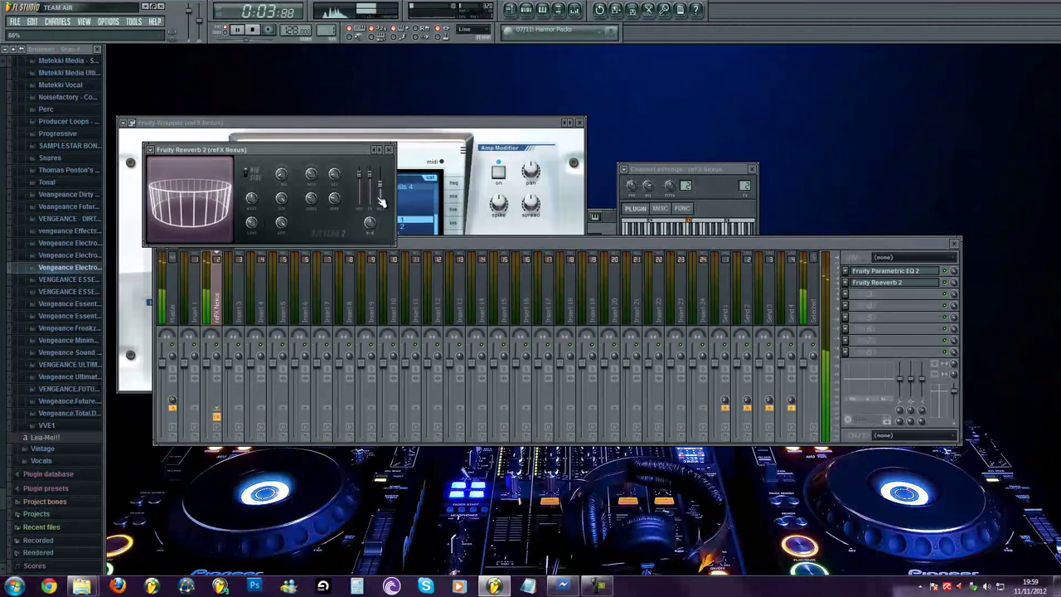
right_click(280, 203)
click(283, 210)
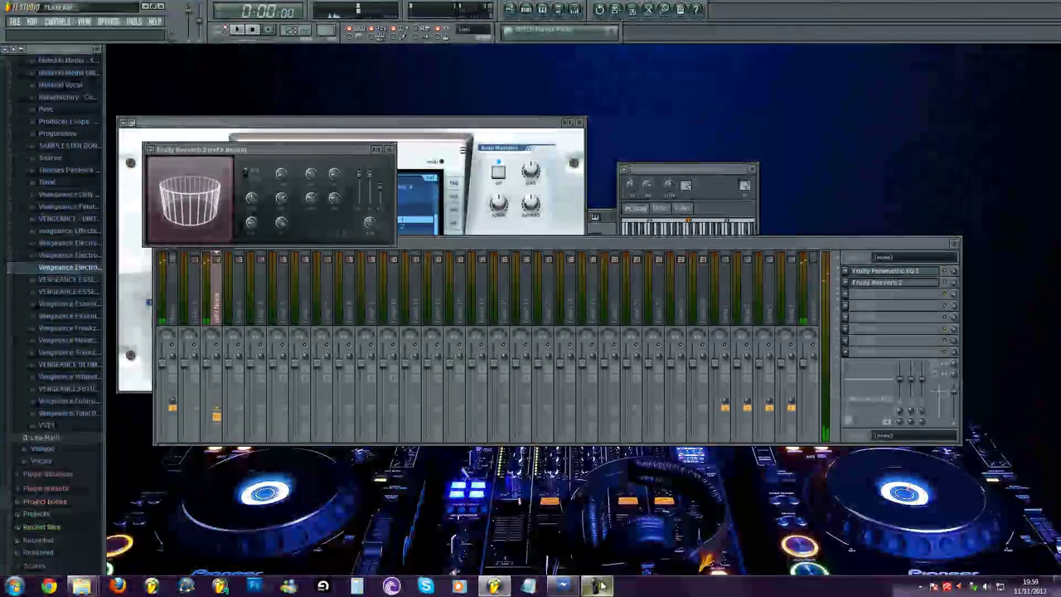
click(597, 586)
click(543, 519)
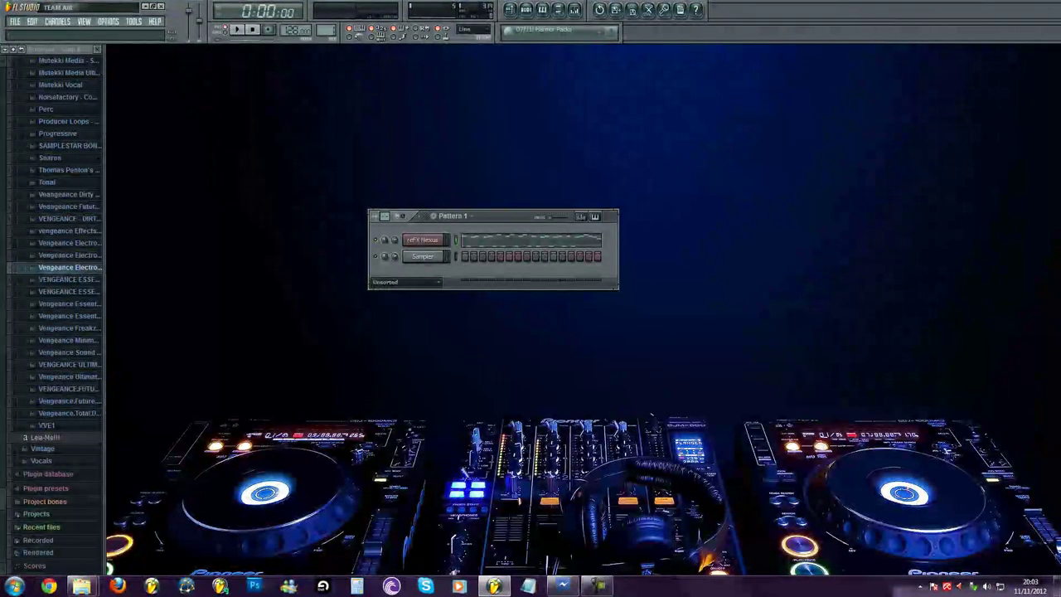
Review the Fruity Delay Bank, Fruity Reeverb 2 and Fruity Parametric EQ 2 settings on the reFX Nexus mixer track.
click(575, 10)
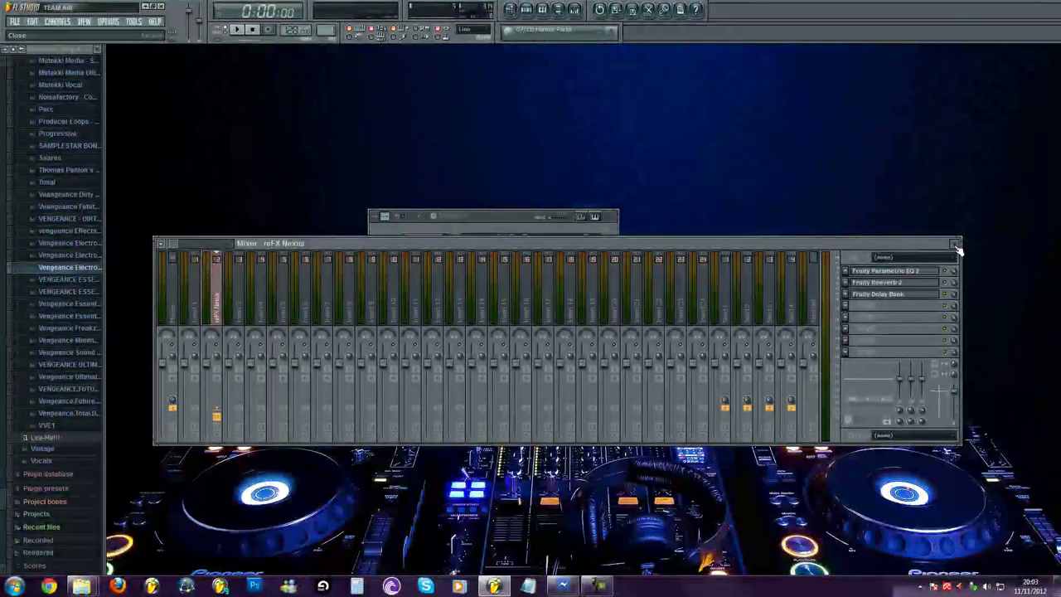
click(954, 243)
click(575, 10)
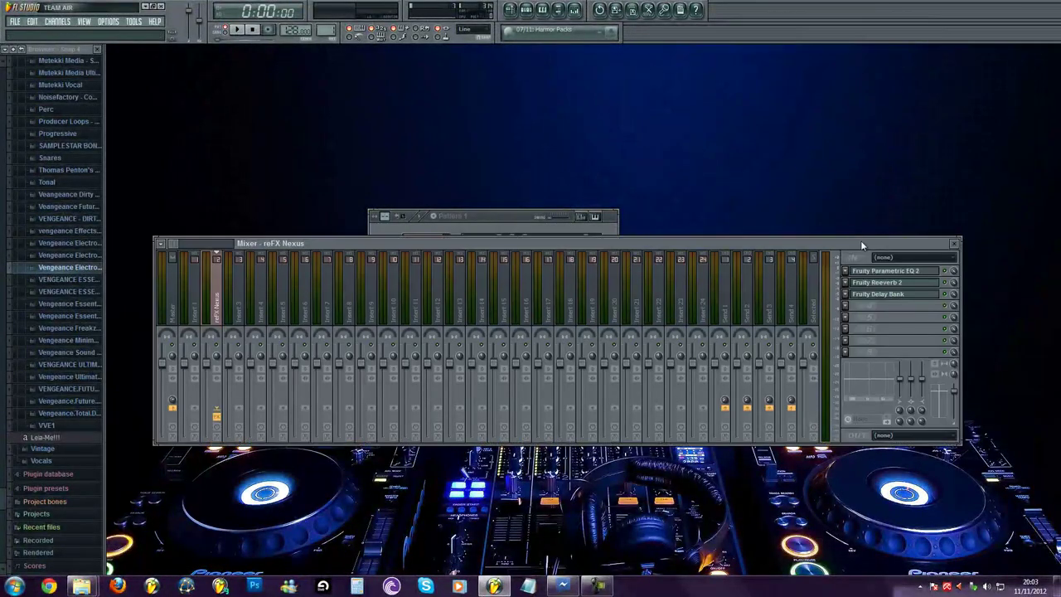
click(884, 296)
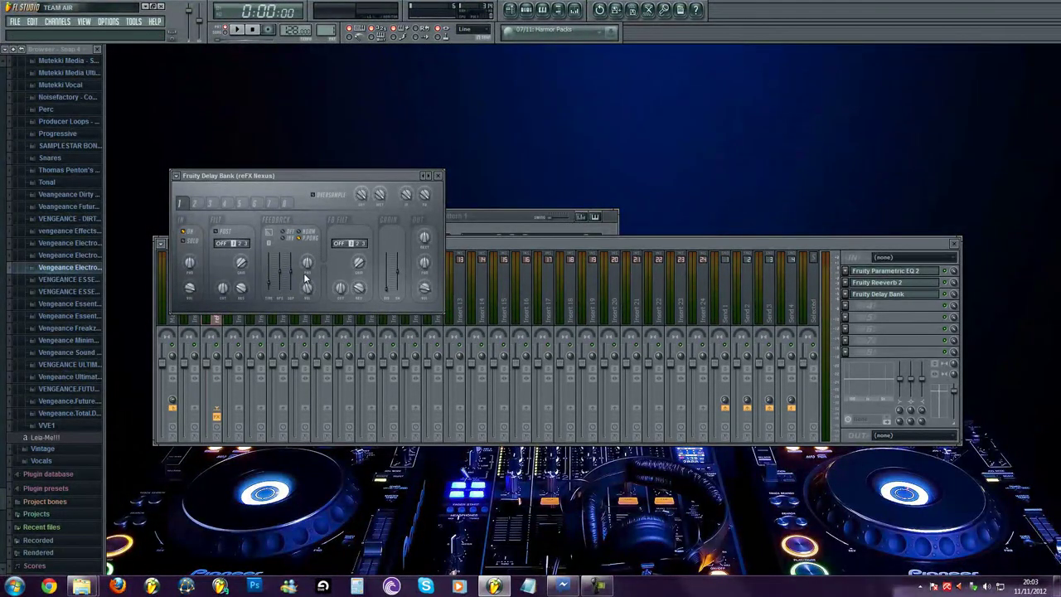
click(894, 292)
click(884, 283)
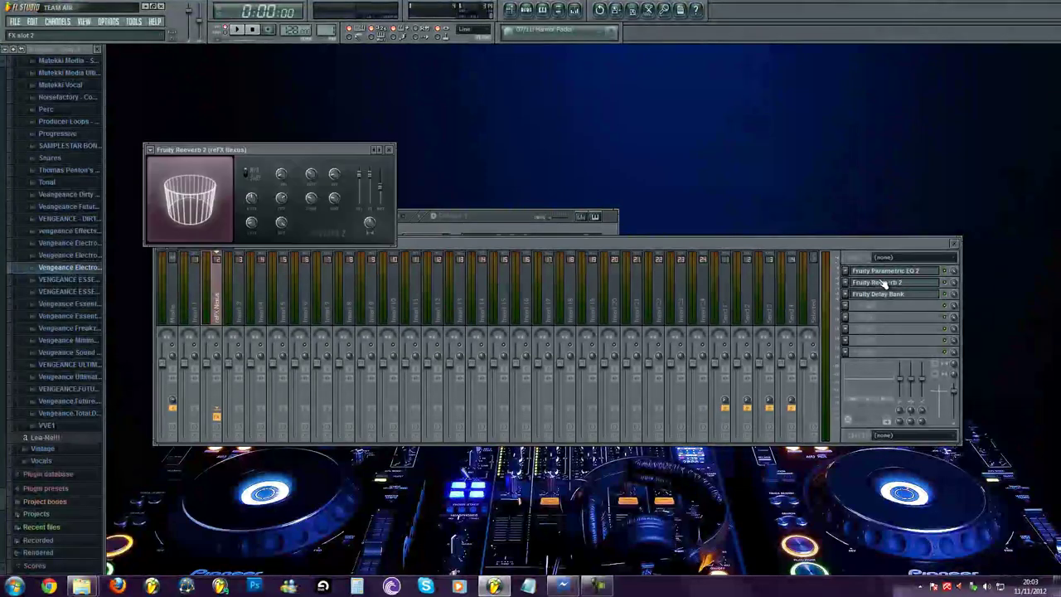
click(871, 272)
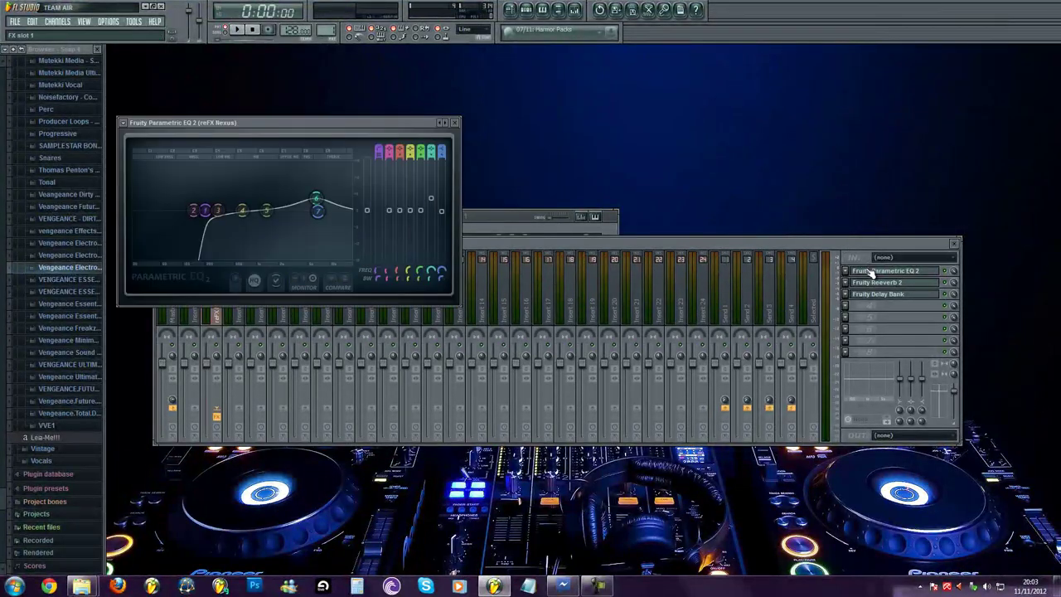
key(Escape)
key(Escape)
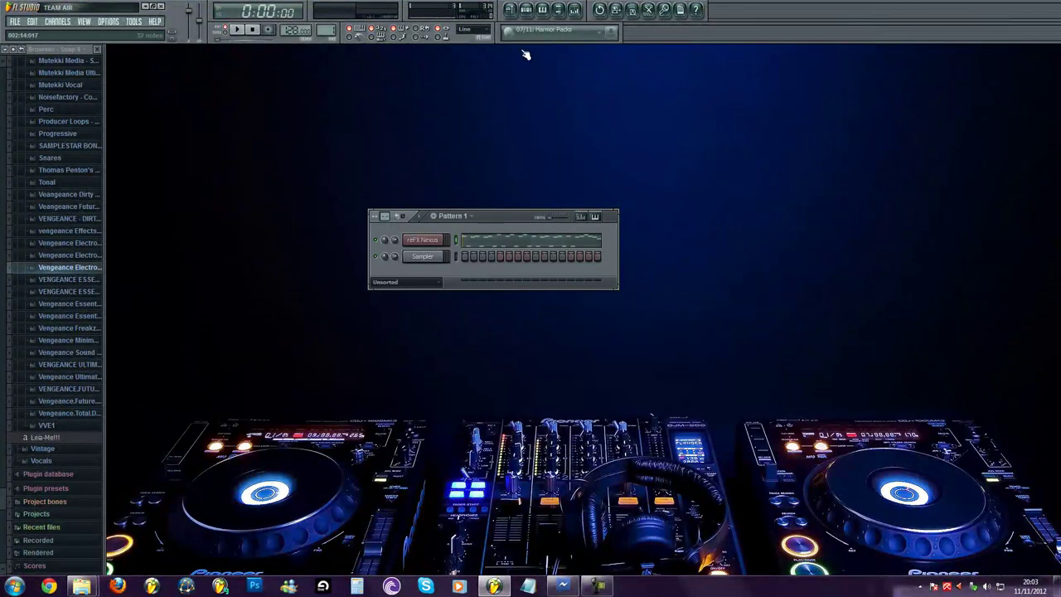
Play the playlist from just before bar 69 with Tracks 1 and 2 both audible, and set the reference clip's volume to 58%.
click(509, 9)
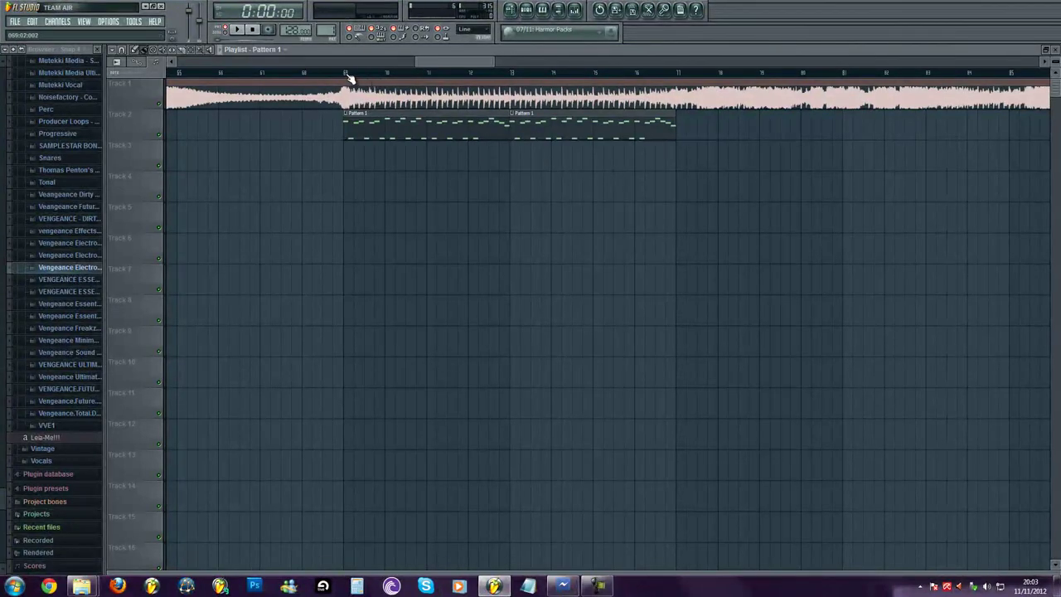
right_click(163, 107)
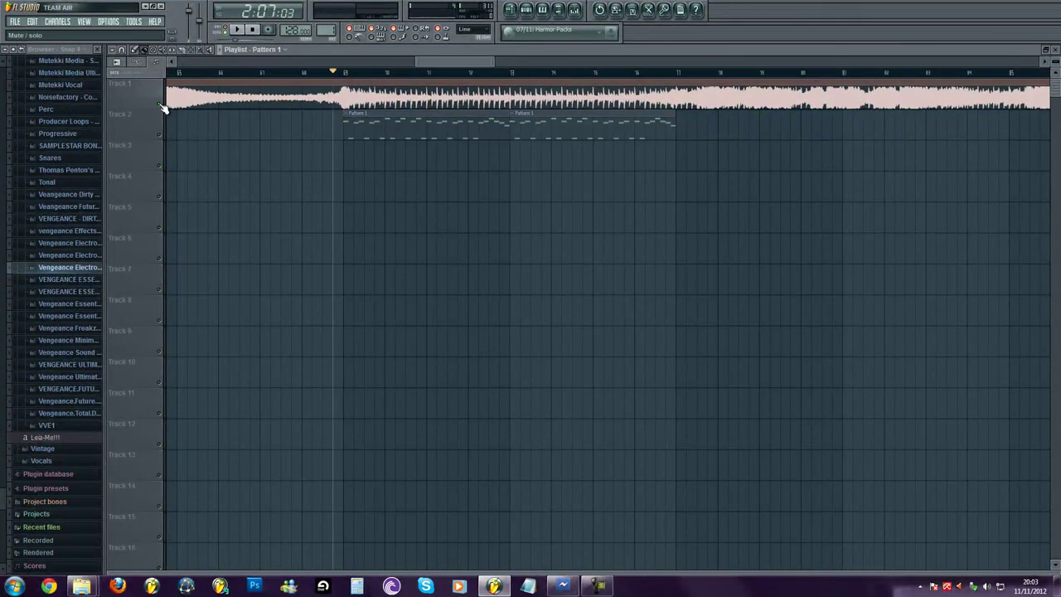
key(space)
key(space)
click(158, 134)
key(space)
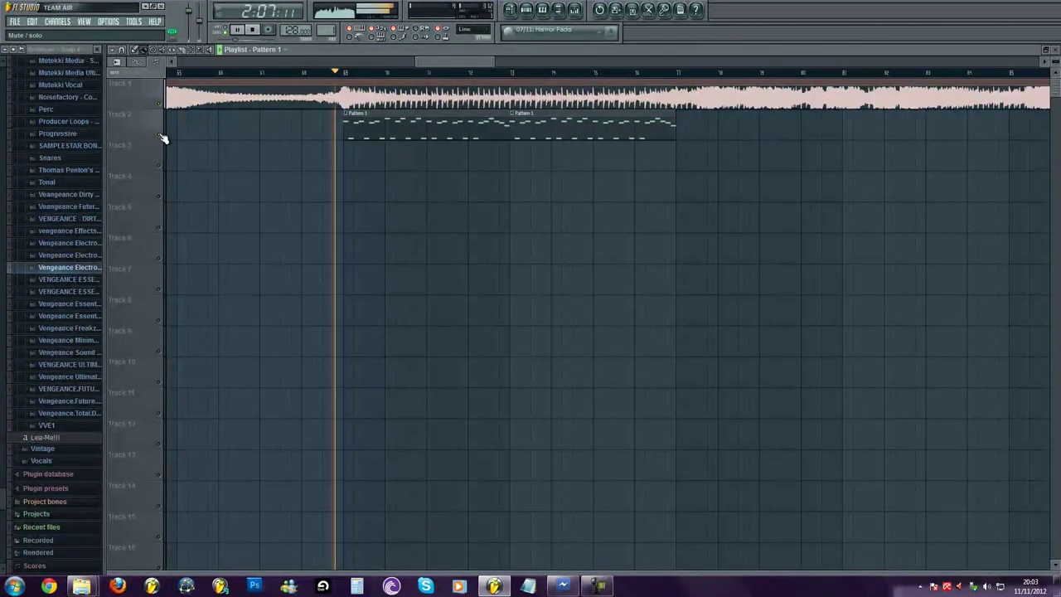
double_click(317, 100)
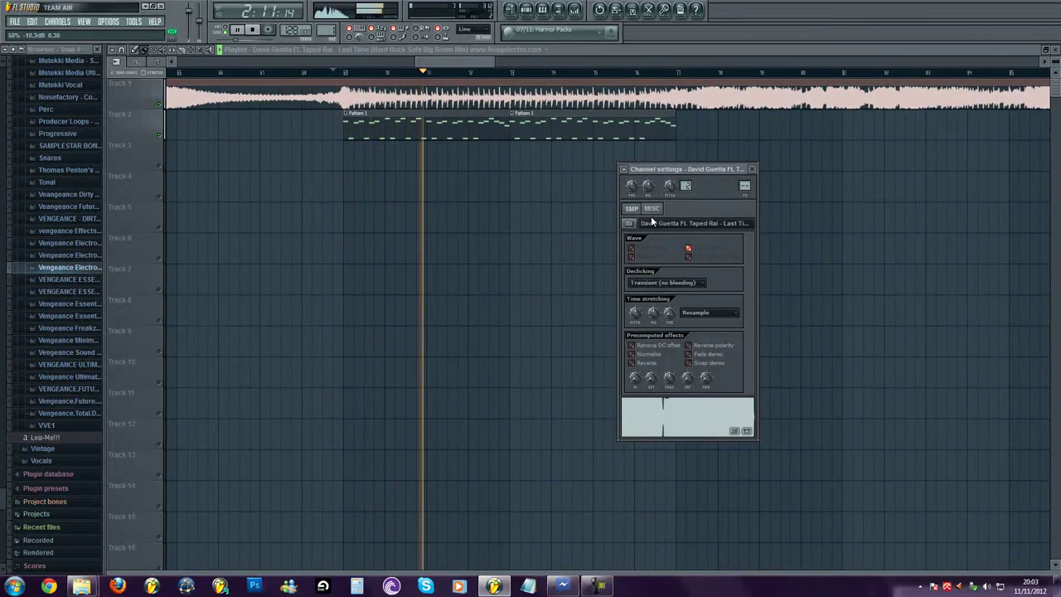
key(Escape)
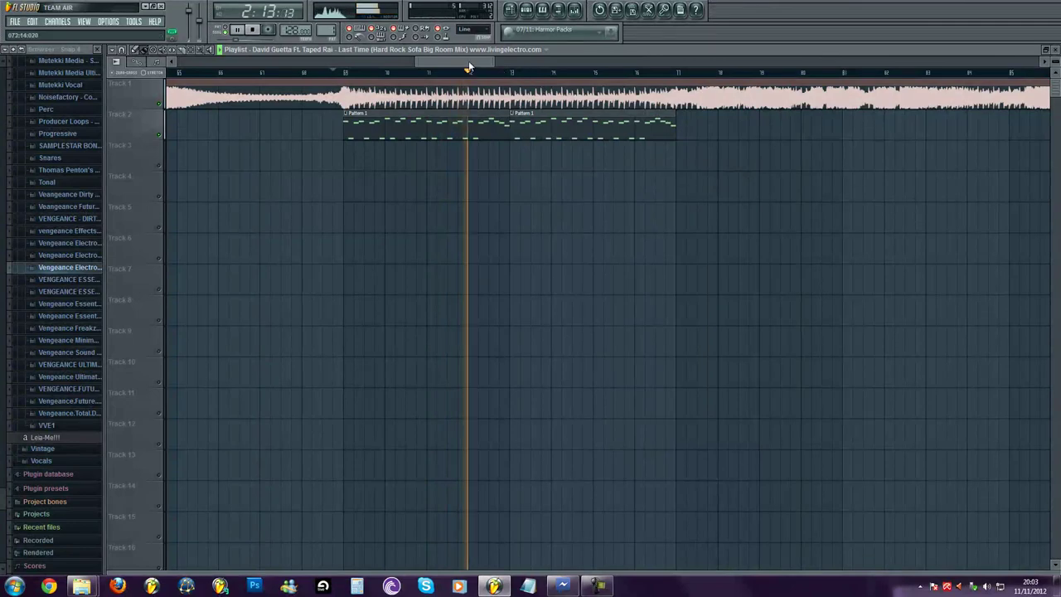
Duplicate the two Pattern 1 clips on Track 2 so the melody continues from bar 77 up to bar 85.
drag(468, 61, 472, 60)
scroll(467, 116, down, 1)
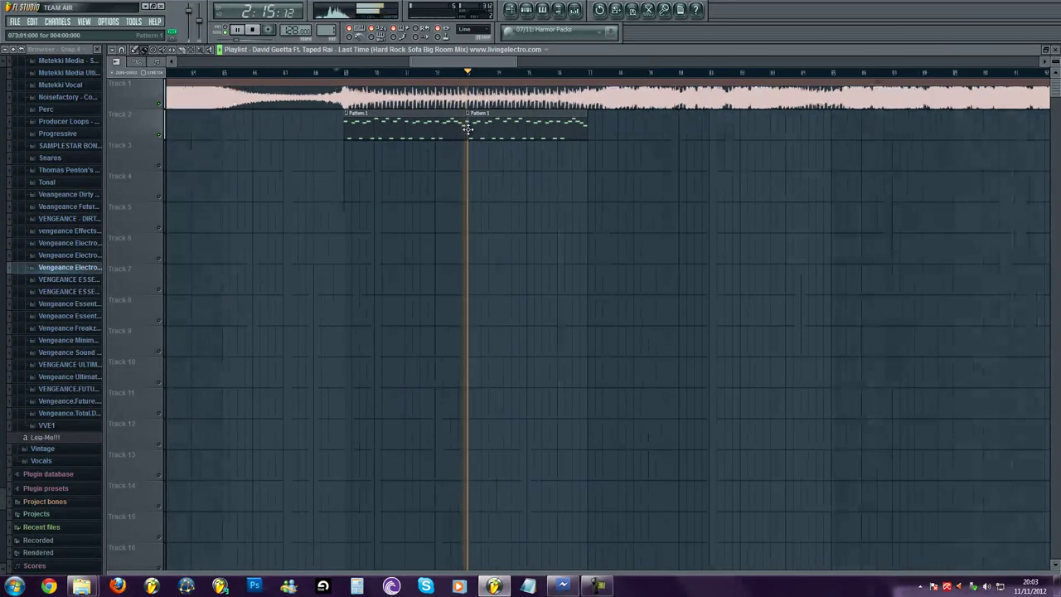
drag(509, 125, 423, 124)
drag(423, 124, 666, 122)
key(ctrl+d)
scroll(698, 161, up, 2)
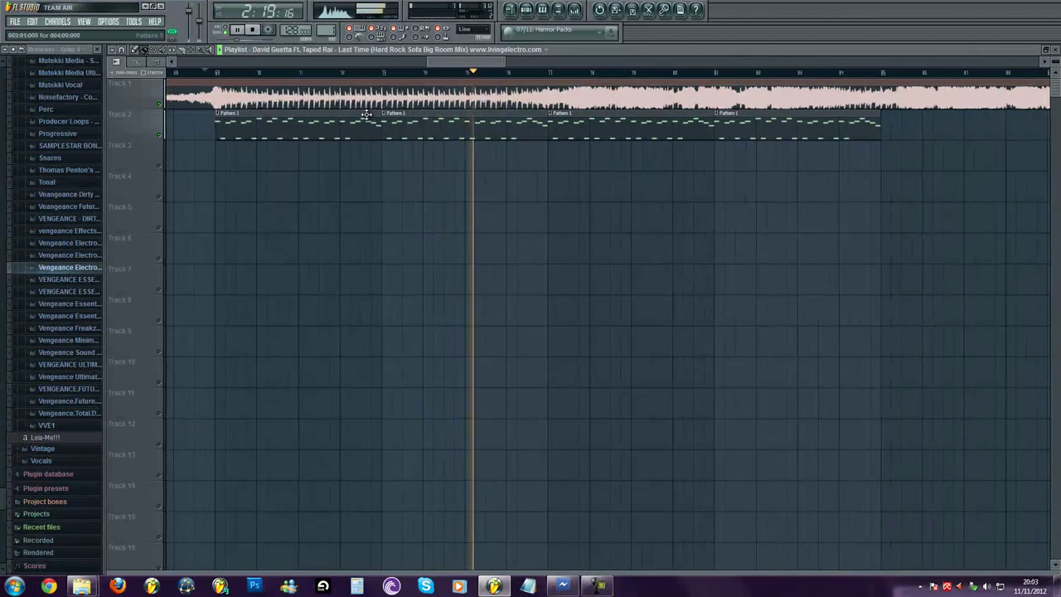
scroll(384, 118, down, 1)
scroll(603, 139, up, 2)
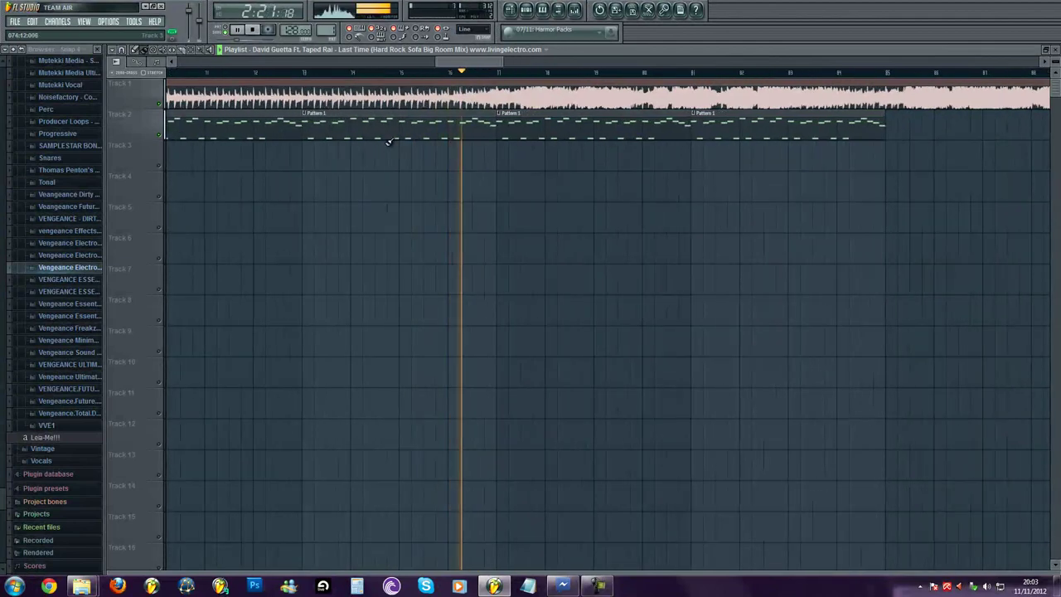
scroll(388, 141, down, 1)
scroll(383, 140, up, 1)
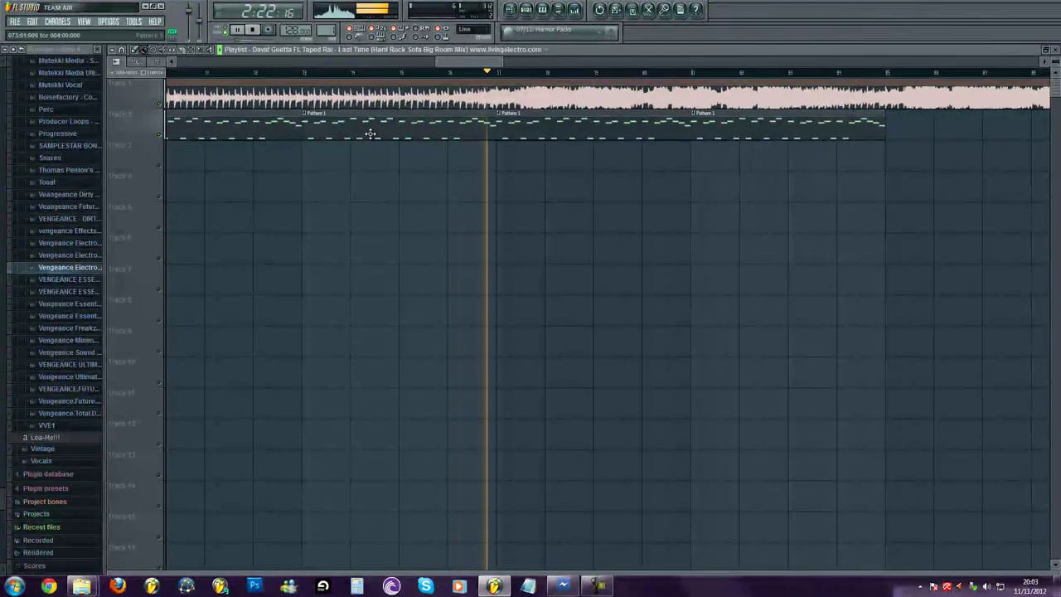
Mute the reference audio on Track 1, stop playback and show the audio clip channel in place of the playlist.
click(161, 105)
key(space)
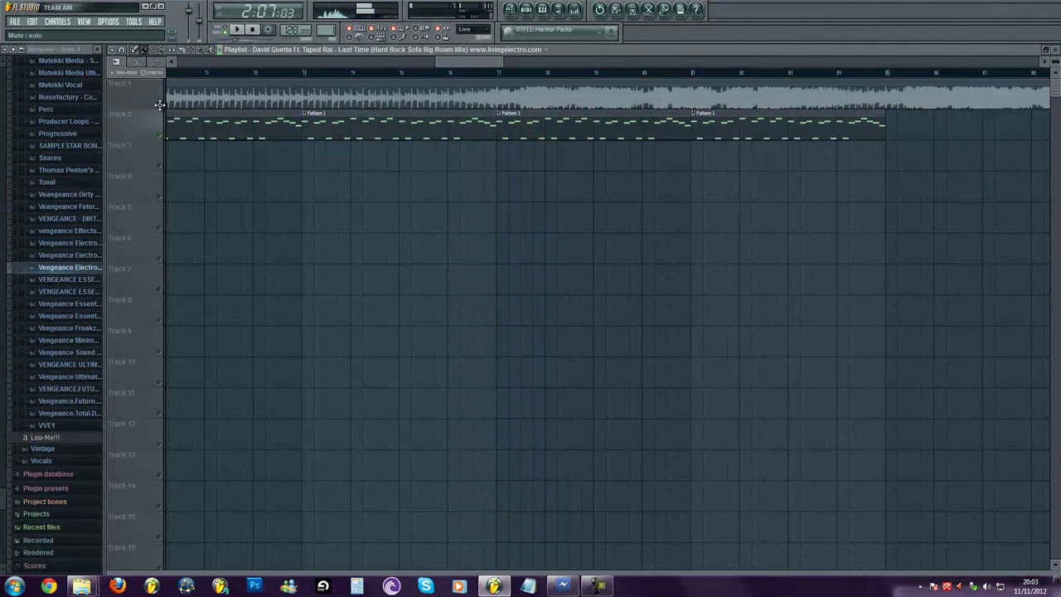
double_click(531, 121)
key(F5)
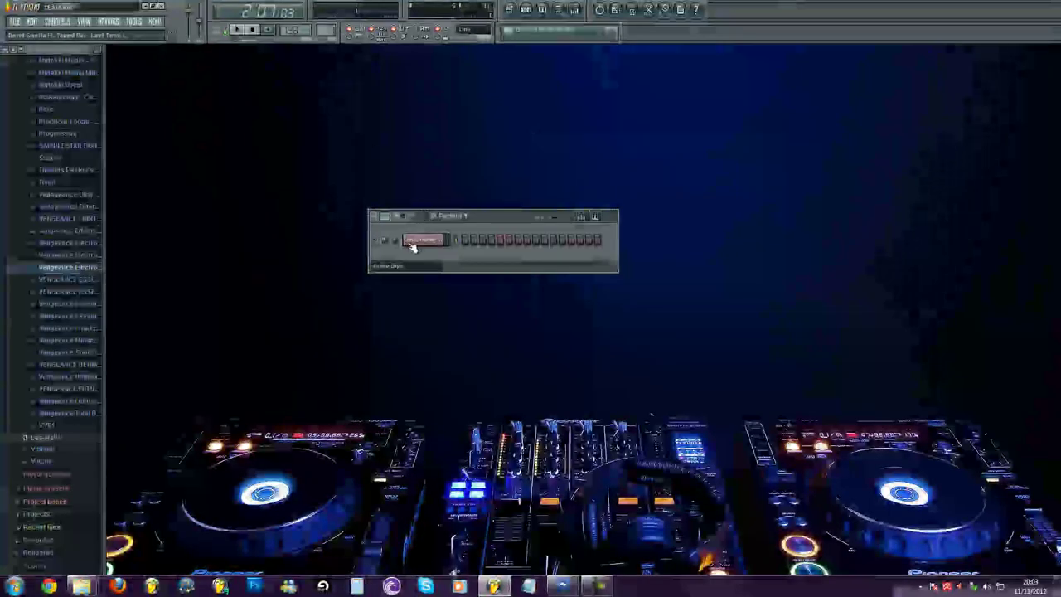
Show the unsorted channels, replace the Sampler channel with BooBass and open its piano roll.
click(408, 301)
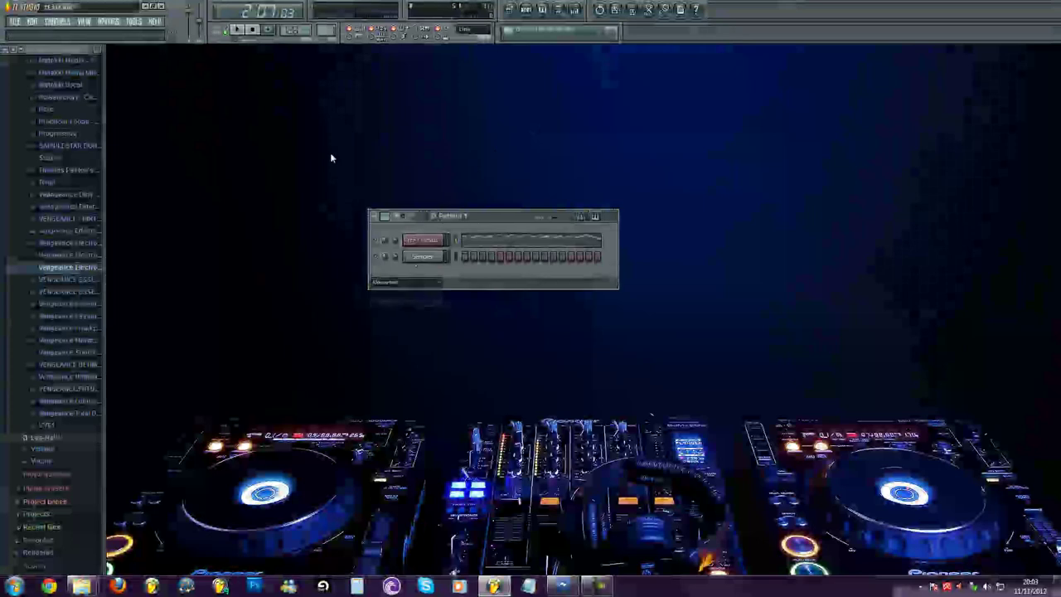
right_click(422, 261)
mouse_move(457, 380)
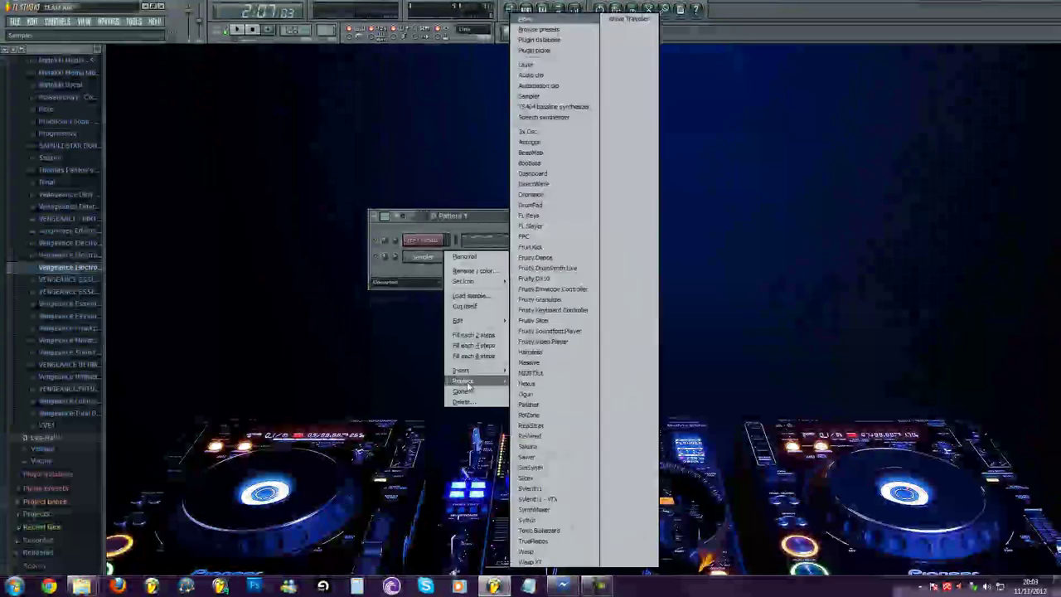
click(549, 163)
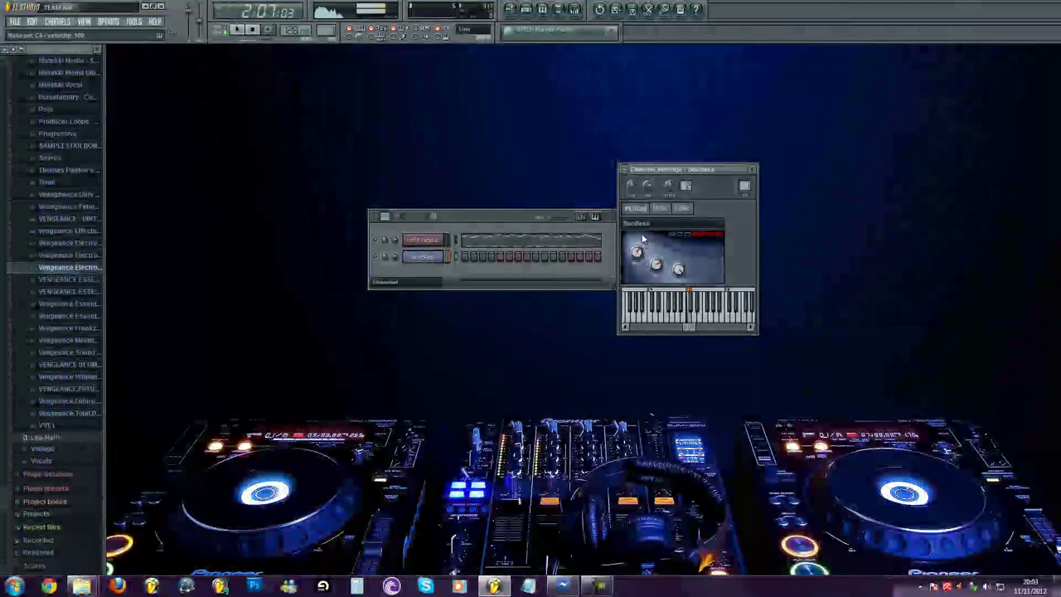
click(422, 256)
right_click(443, 255)
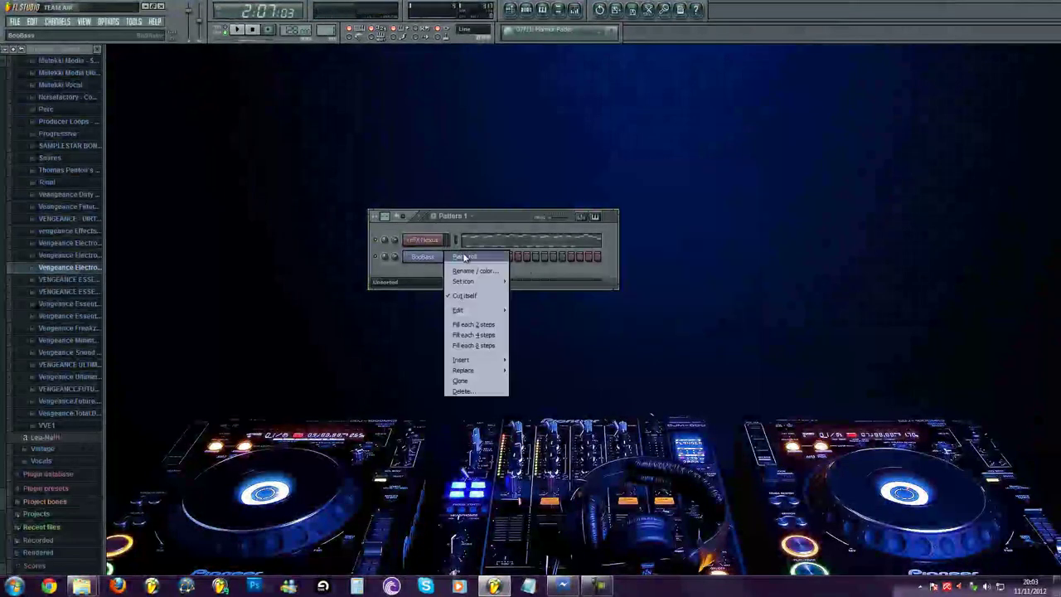
click(464, 257)
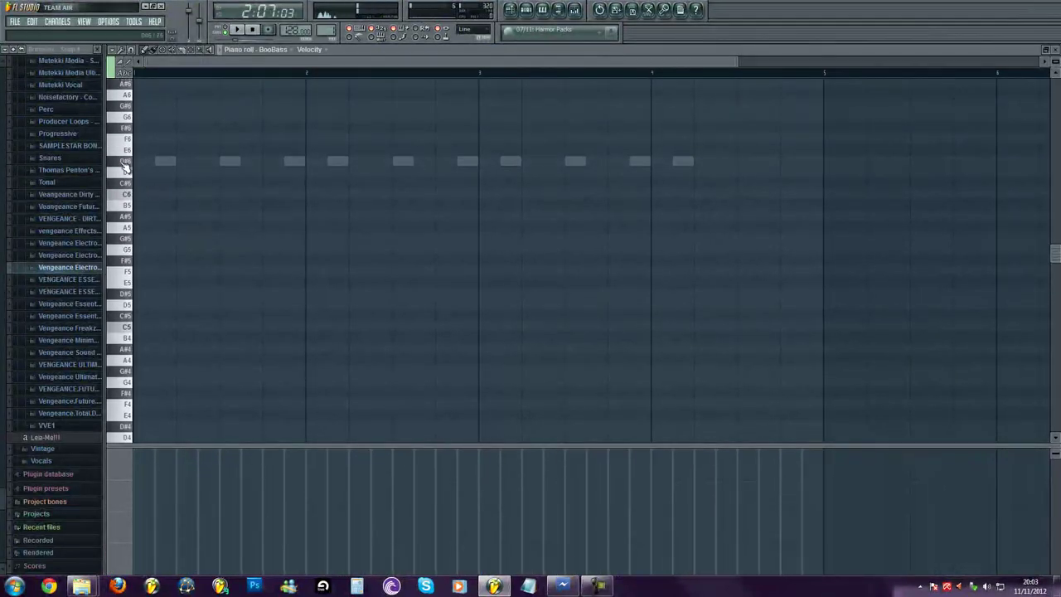
Fill bar 1 of the BooBass piano roll with eight consecutive half-beat D#5 notes.
click(126, 300)
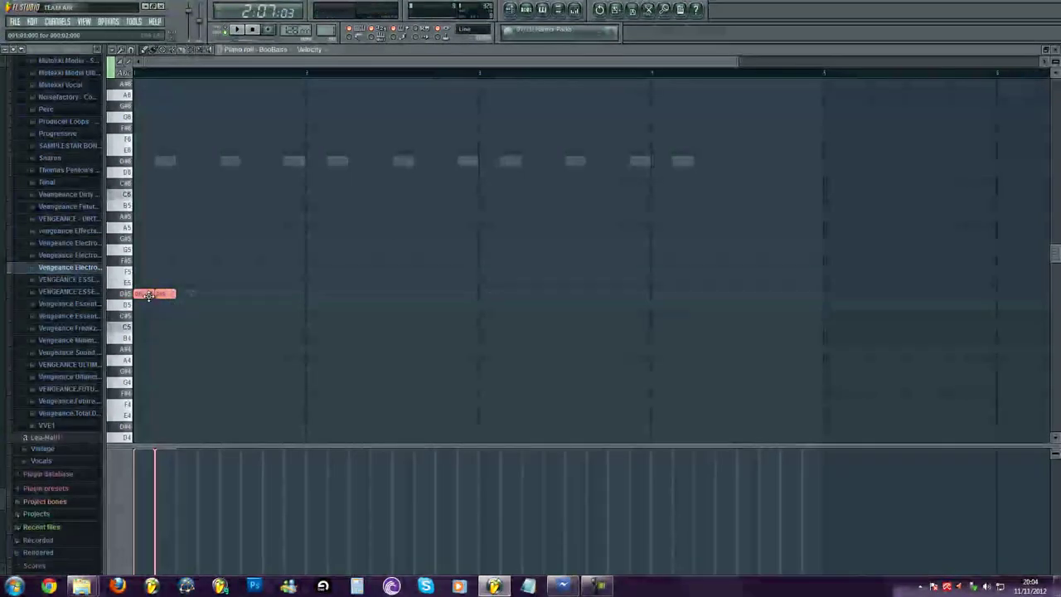
drag(144, 296, 228, 295)
drag(345, 283, 75, 287)
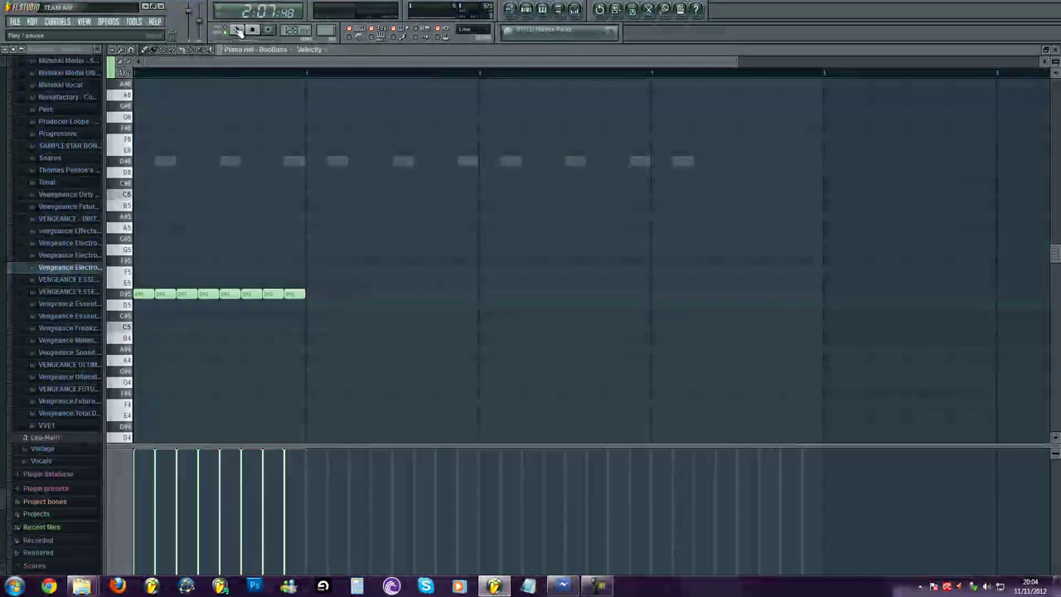
key(space)
Copy the eight bass notes into bar 2 on D5 and bar 3 on A#4, and play the bassline.
key(ctrl+a)
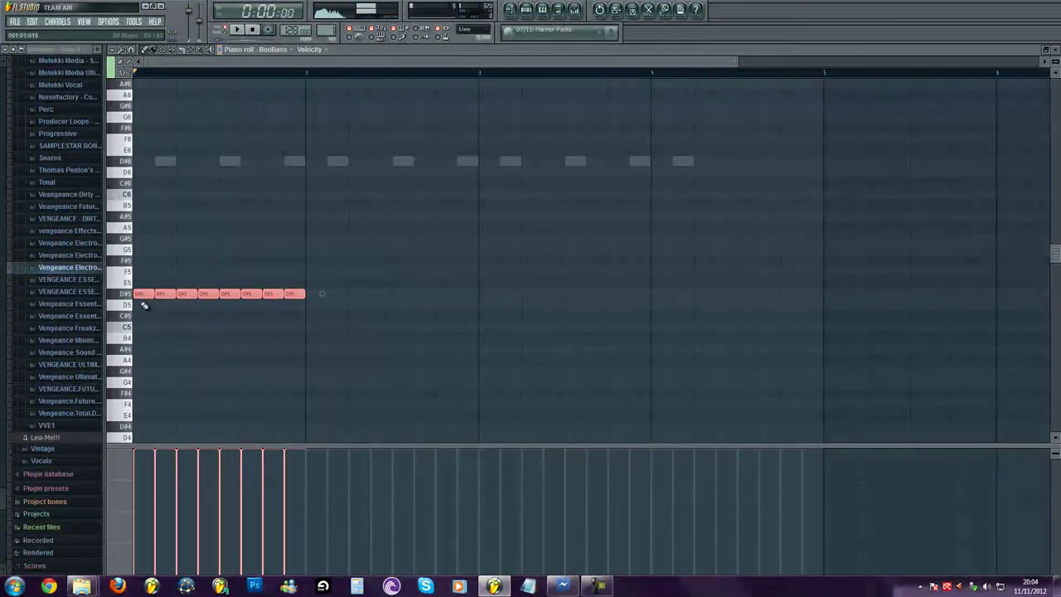
mouse_move(142, 300)
mouse_down()
mouse_move(258, 296)
mouse_move(486, 345)
mouse_move(486, 323)
mouse_move(483, 368)
mouse_move(483, 348)
mouse_up()
key(space)
click(381, 341)
scroll(381, 341, down, 2)
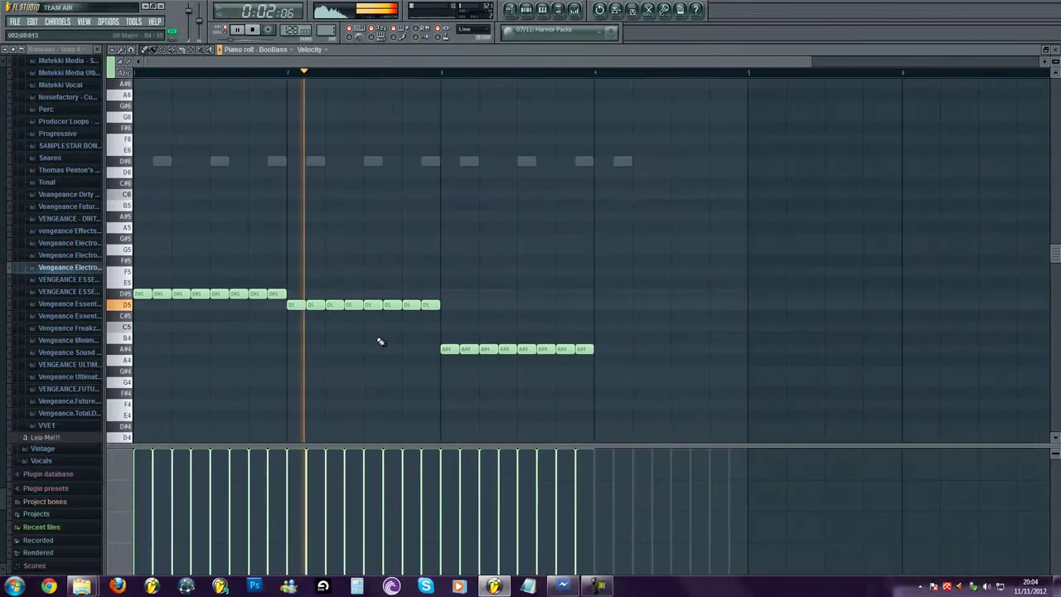
Move the bar 3 bass notes to C5 and repeat them through bar 4, auditioning the bassline.
scroll(496, 348, up, 2)
ctrl+drag(560, 343, 407, 327)
key(space)
key(space)
ctrl+click(412, 341)
key(space)
mouse_move(557, 339)
mouse_down()
mouse_move(381, 348)
mouse_move(455, 341)
mouse_move(558, 352)
mouse_move(558, 319)
mouse_move(558, 329)
mouse_up()
click(561, 349)
Open the reference clip's channel settings from the playlist and play the arrangement from just before bar 77.
key(F7)
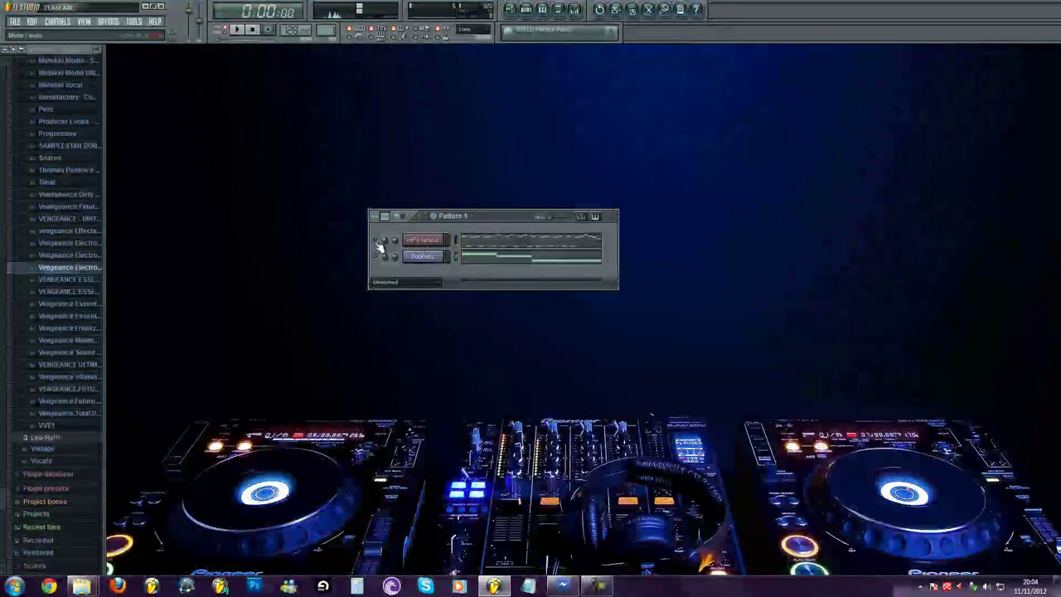
click(510, 9)
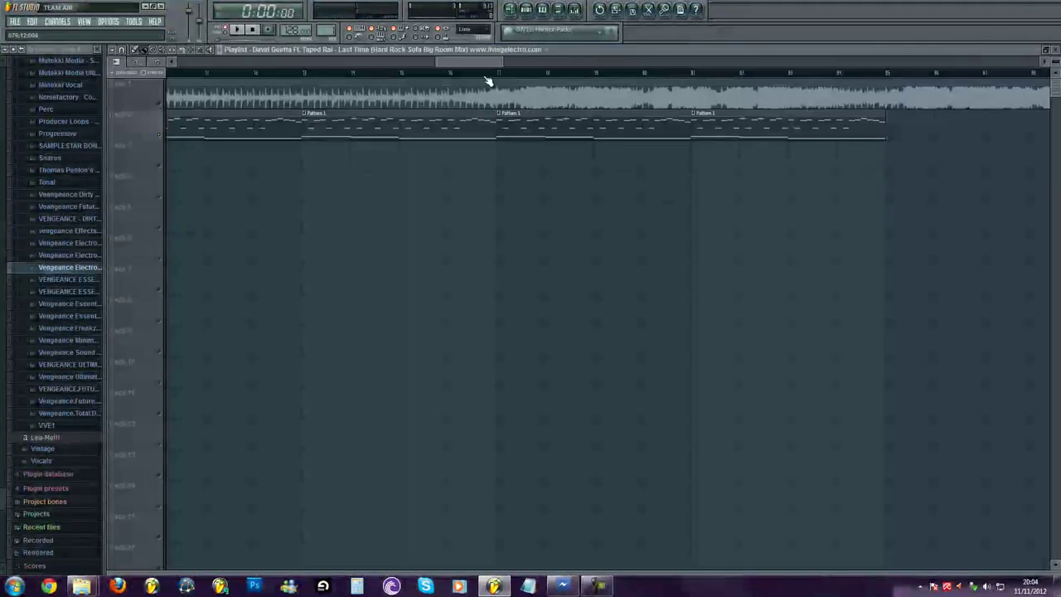
double_click(210, 97)
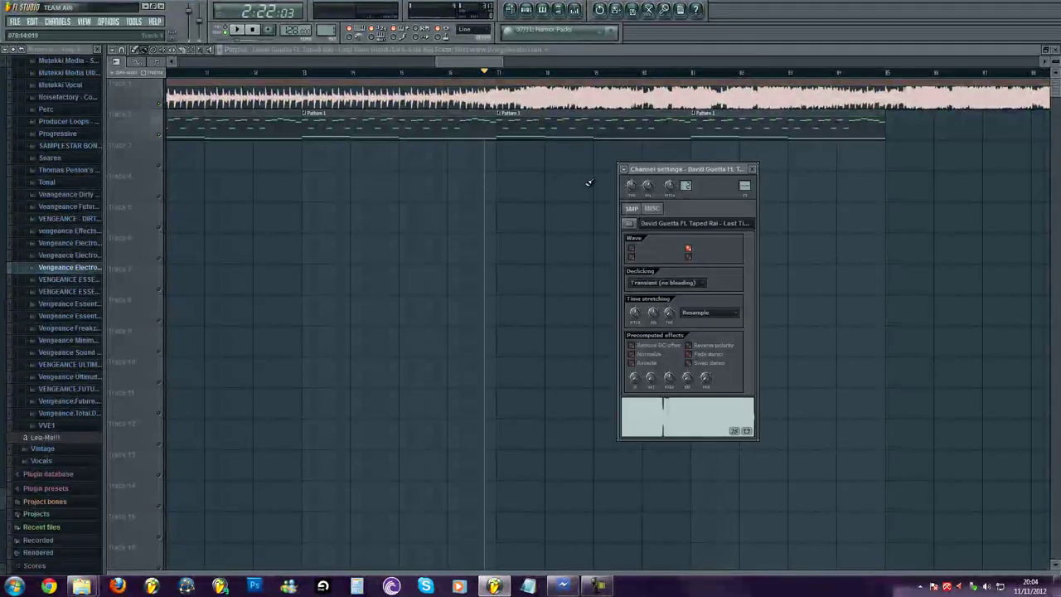
key(space)
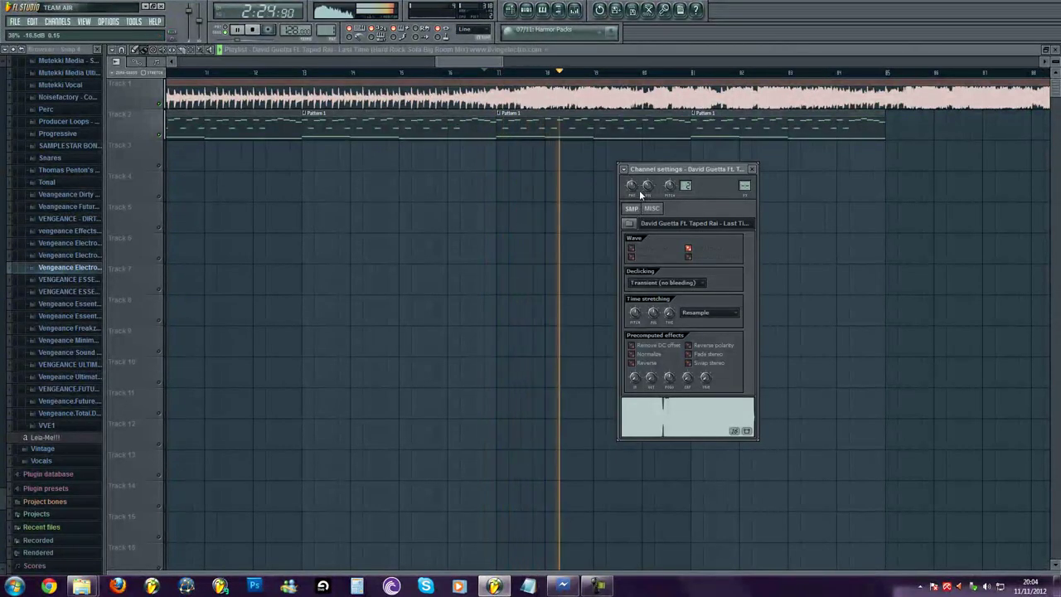
Close the reference clip's settings, show the Unsorted channels and replay the section from just before bar 77.
key(Escape)
key(F5)
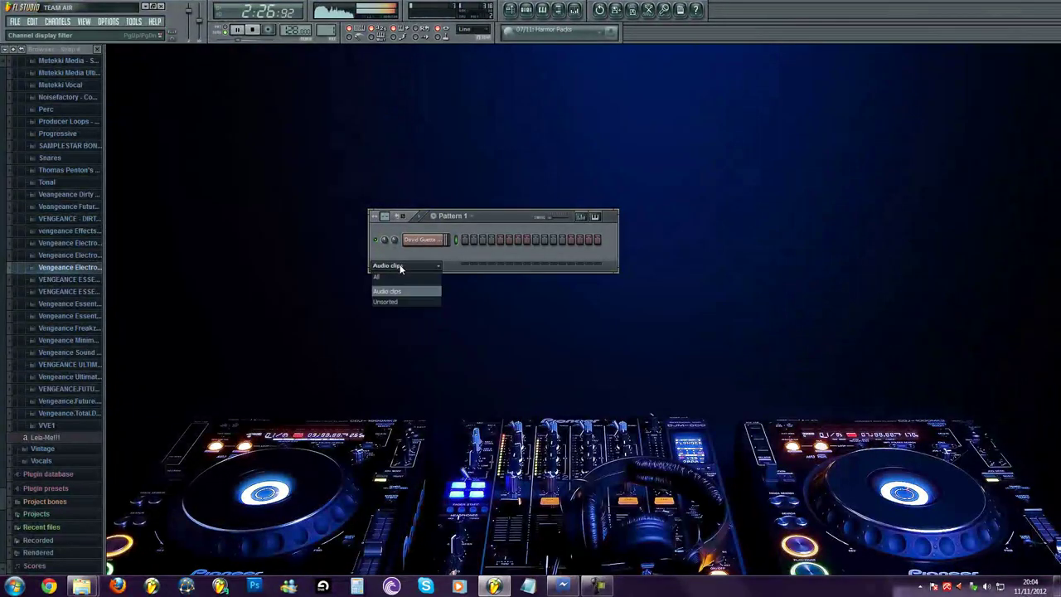
click(402, 303)
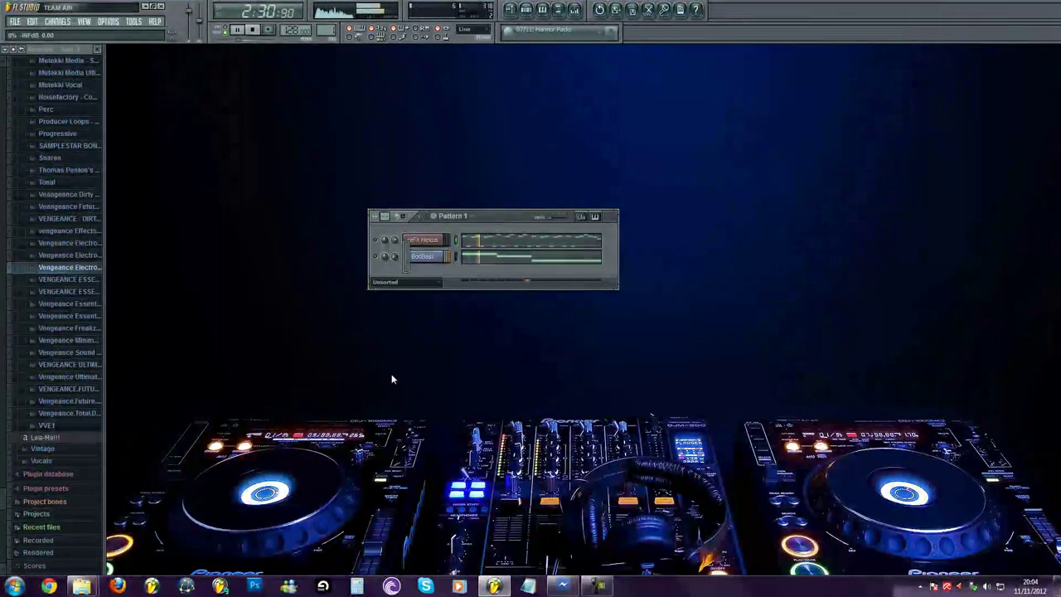
key(space)
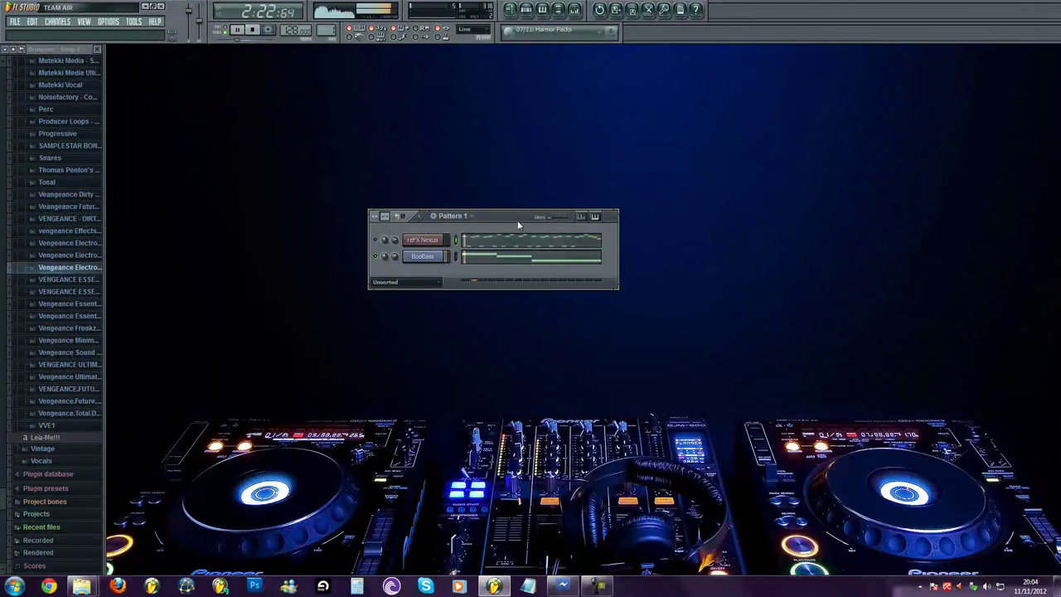
Duplicate the four-bar BooBass line into bars 5 to 8.
click(514, 260)
ctrl+drag(617, 199, 145, 318)
shift+drag(140, 245, 592, 247)
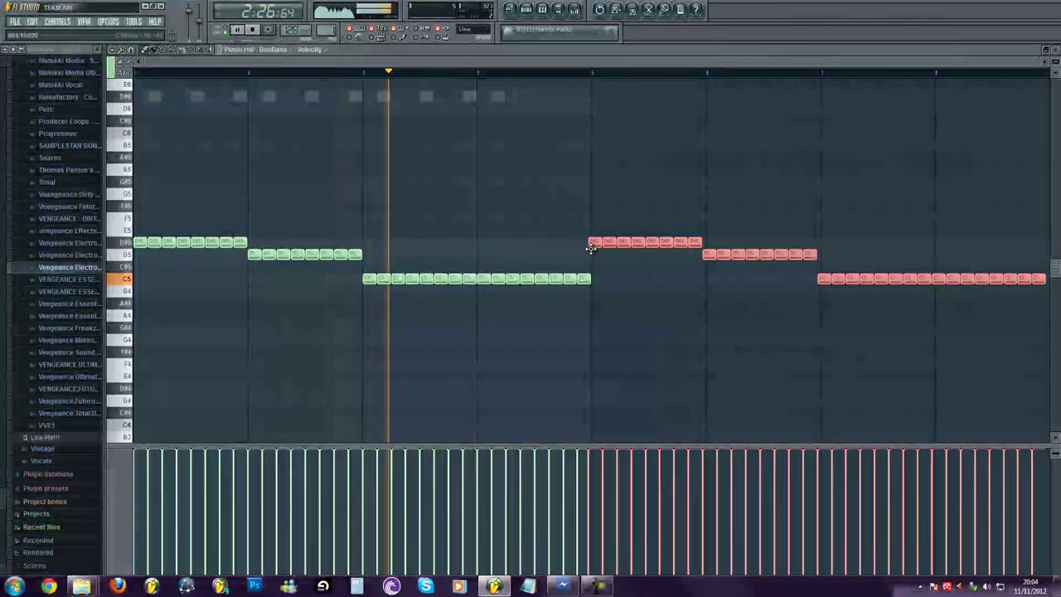
ctrl+click(602, 263)
scroll(497, 265, down, 2)
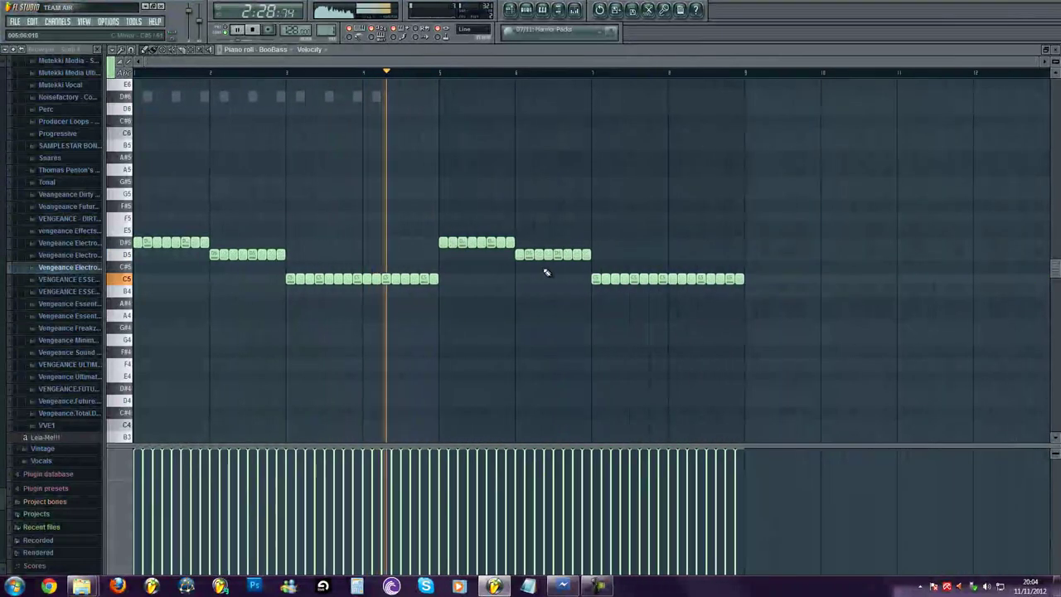
scroll(544, 270, up, 1)
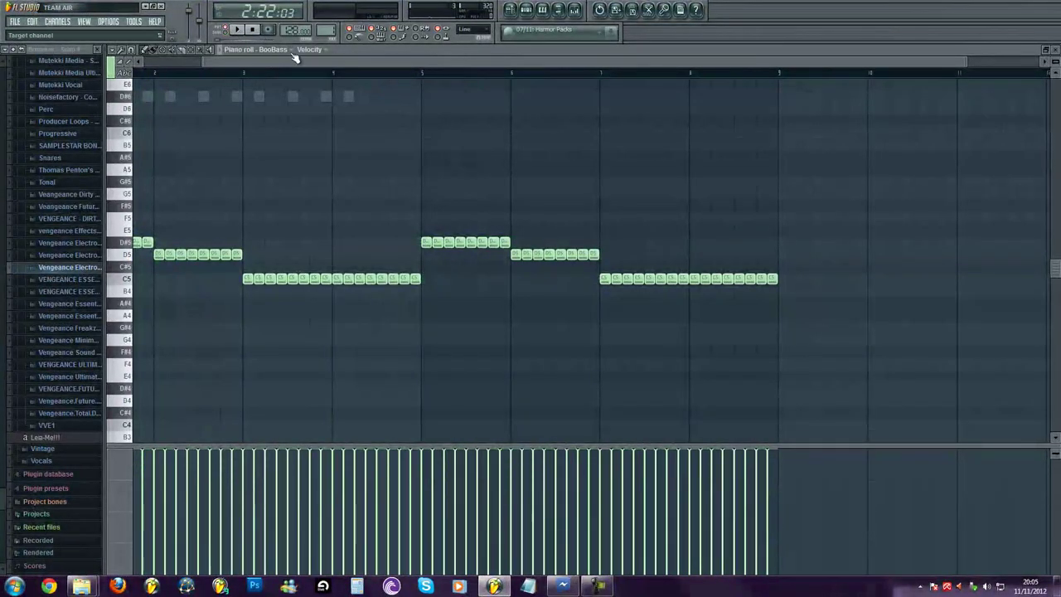
Delete the overlapping Pattern 1 clips starting at bars 73 and 81 on Track 2 of the playlist.
key(F7)
click(510, 10)
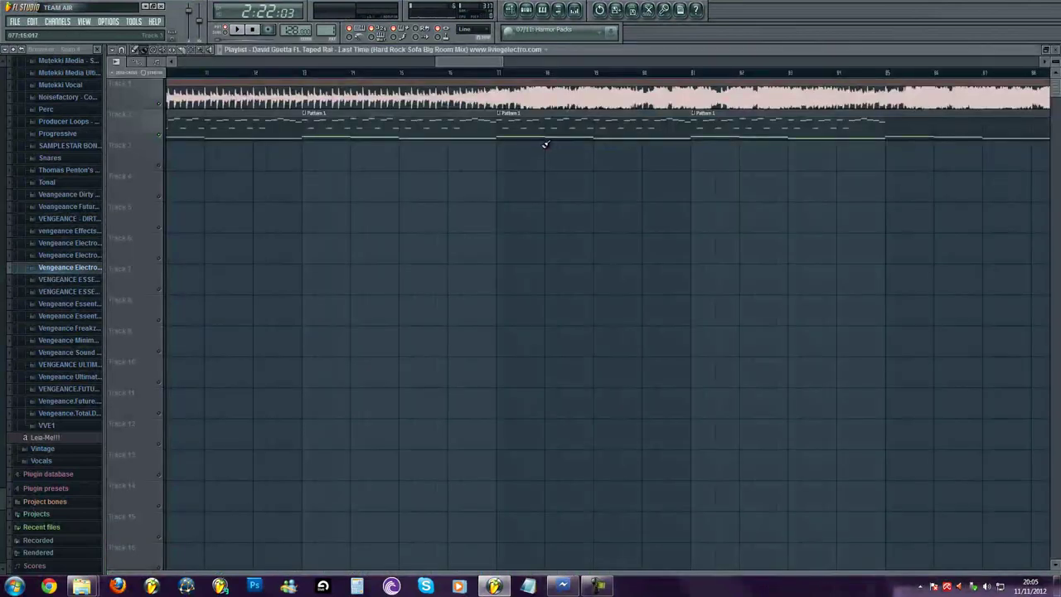
key(space)
right_click(599, 134)
right_click(569, 133)
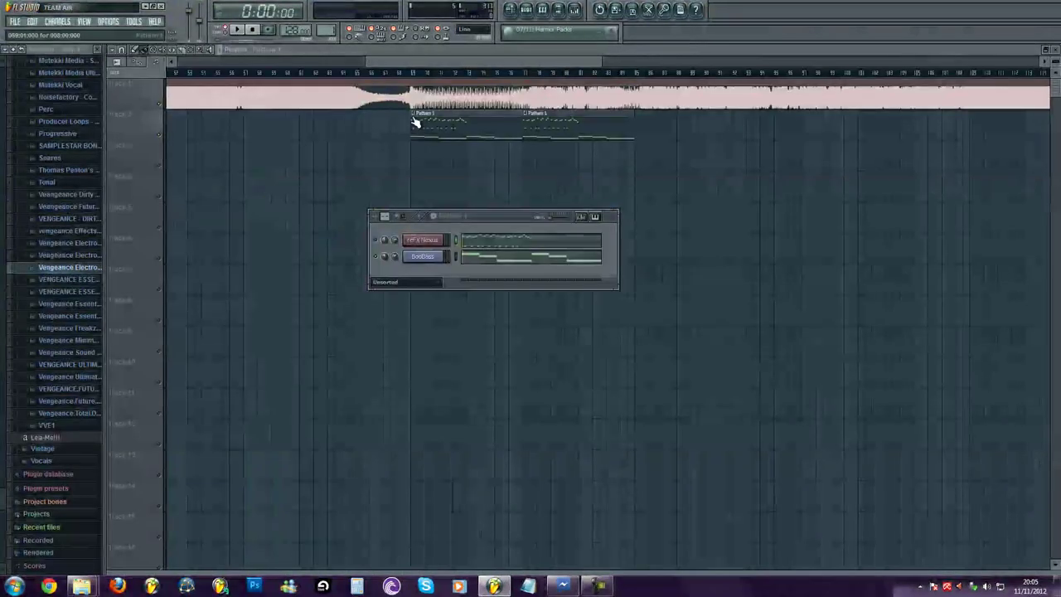
Make the Track 2 clip at bar 69 unique and delete all BooBass notes from its new pattern.
click(413, 114)
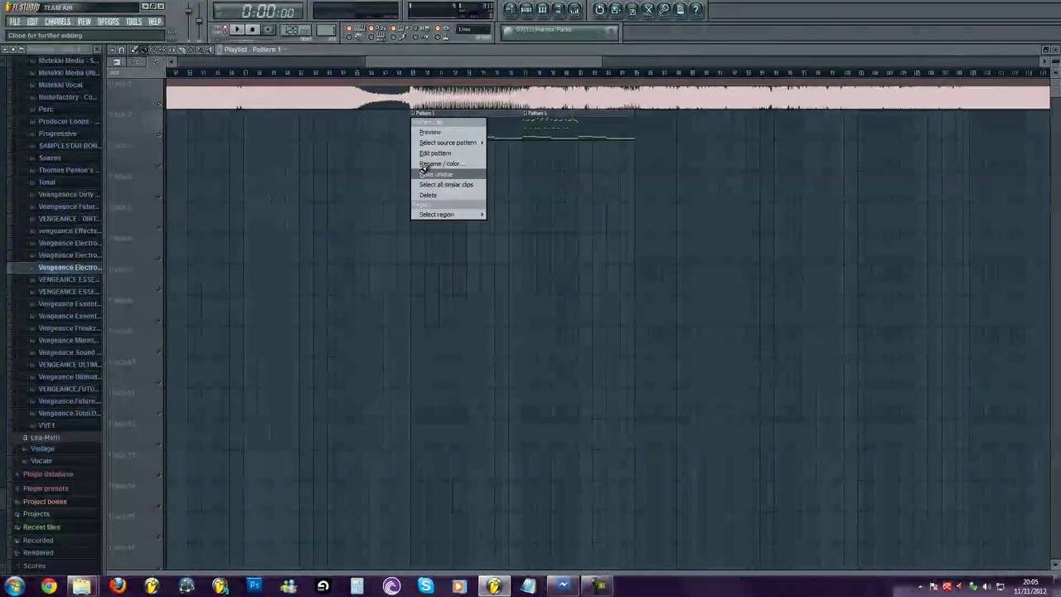
click(423, 172)
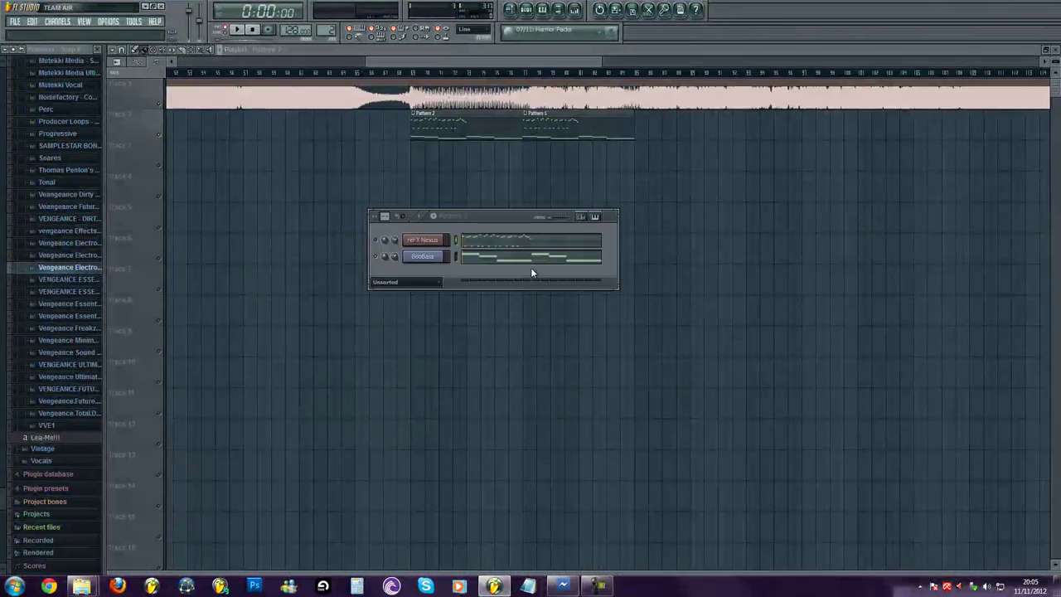
click(526, 259)
scroll(523, 263, down, 2)
drag(754, 175, 30, 450)
key(Delete)
key(F6)
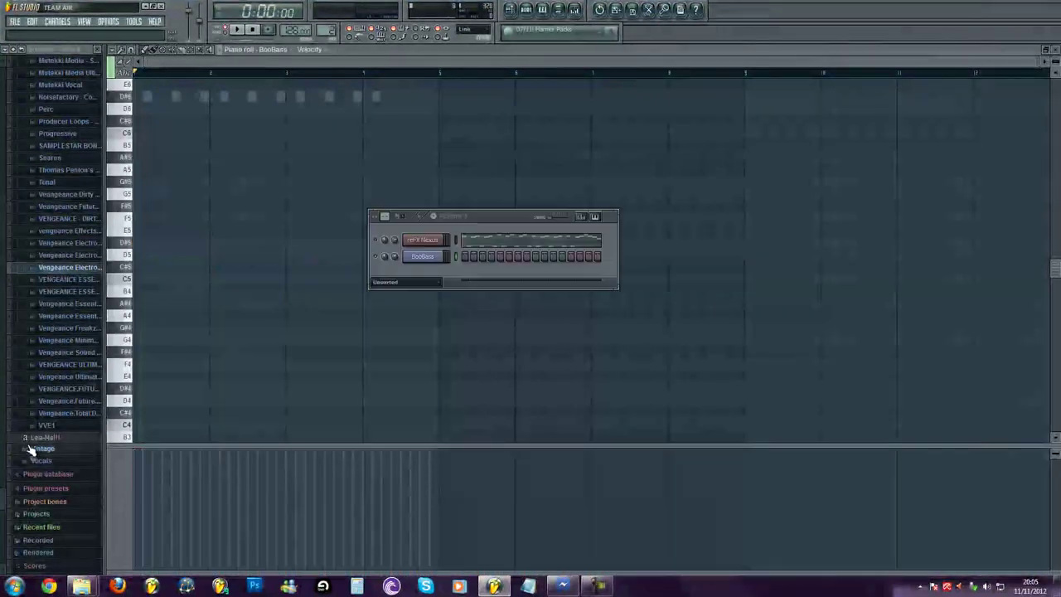
Play the playlist from about bar 76 to hear the bass enter at bar 77.
key(F5)
click(515, 73)
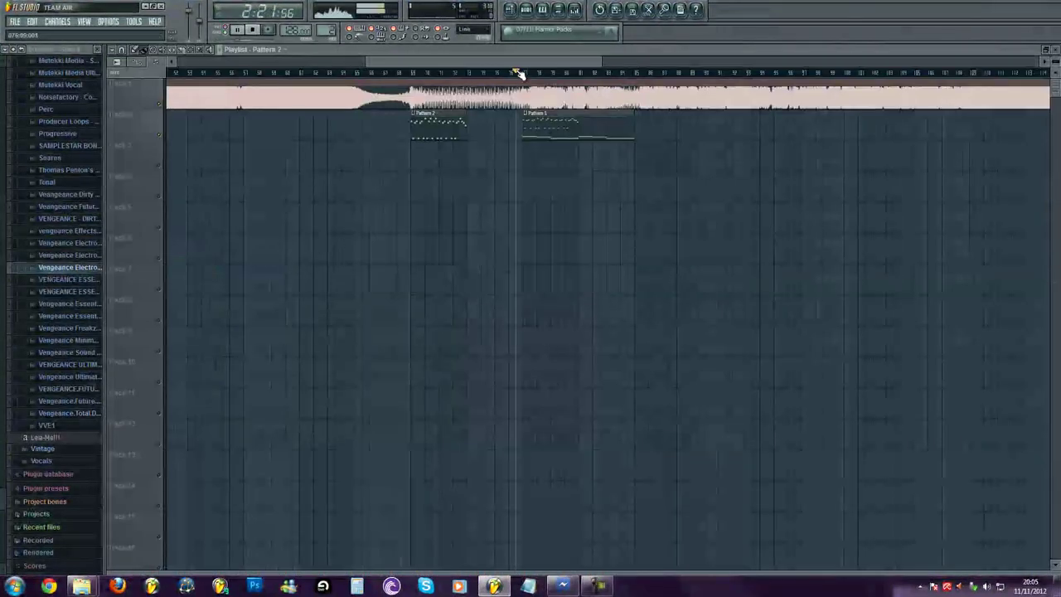
key(space)
scroll(552, 154, up, 4)
scroll(577, 150, up, 2)
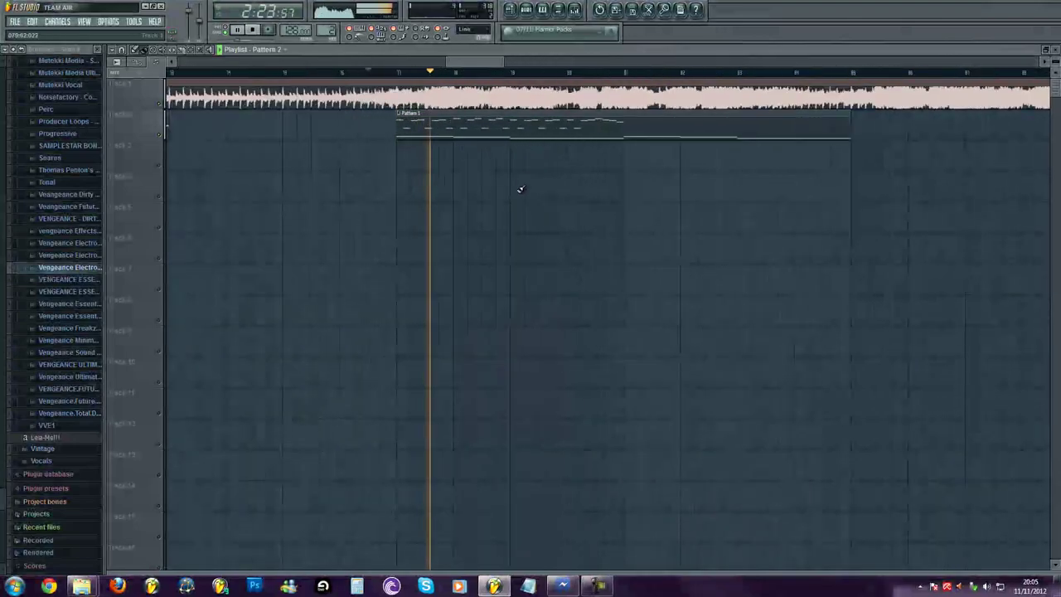
Lower the D#5 bass notes in bar 5 of Pattern 1's BooBass piano roll to G#4 and listen through the bassline.
key(F5)
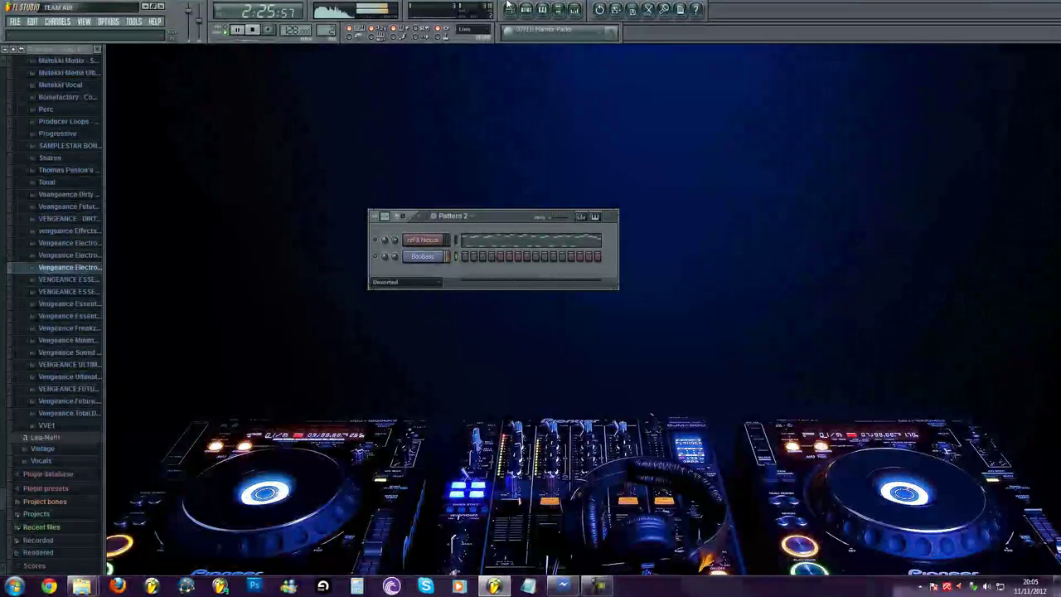
click(509, 8)
key(F7)
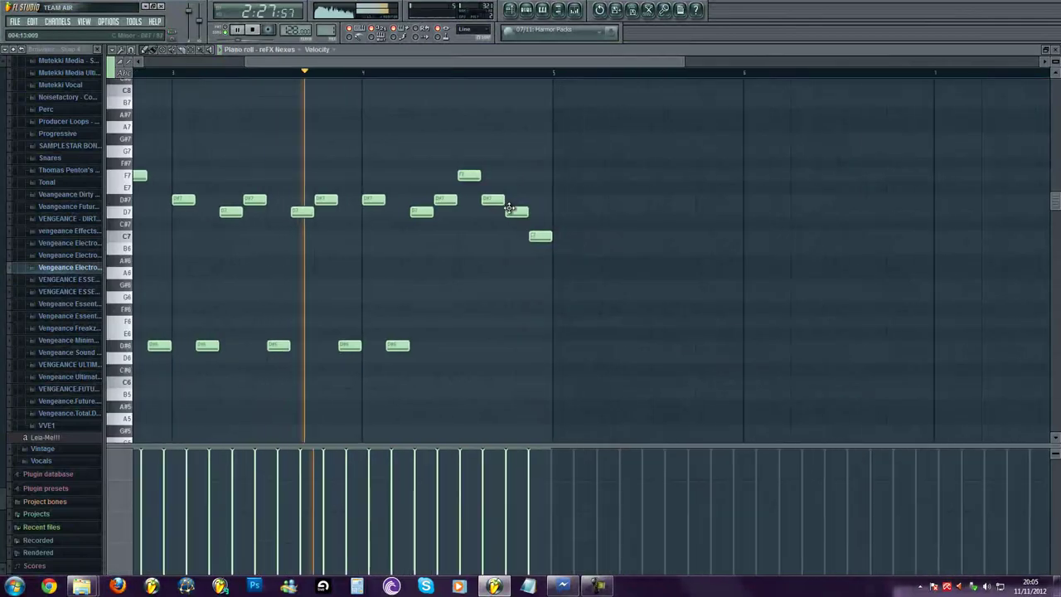
key(F7)
click(533, 260)
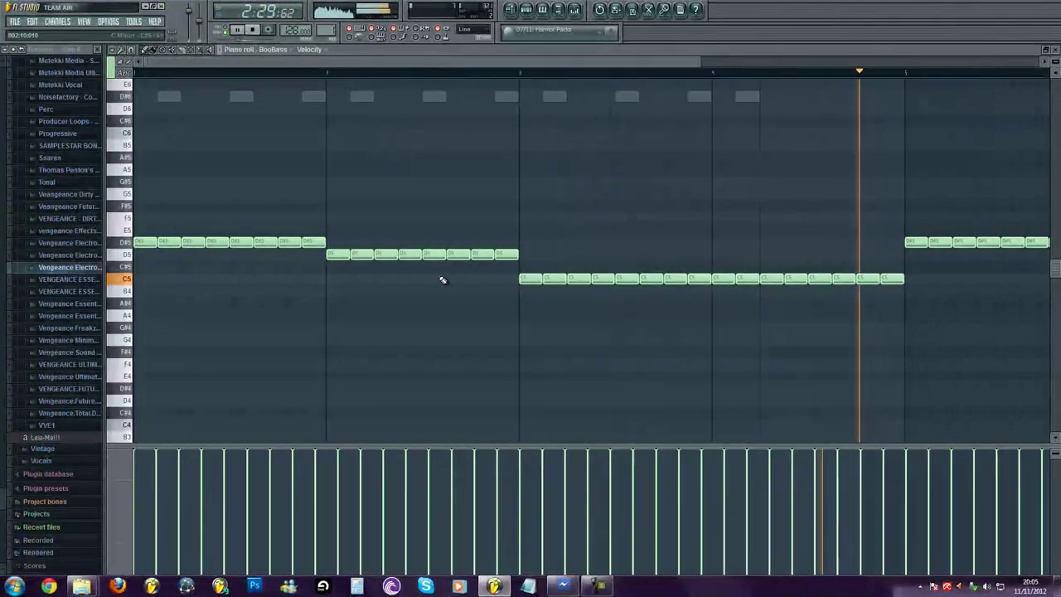
scroll(223, 300, down, 2)
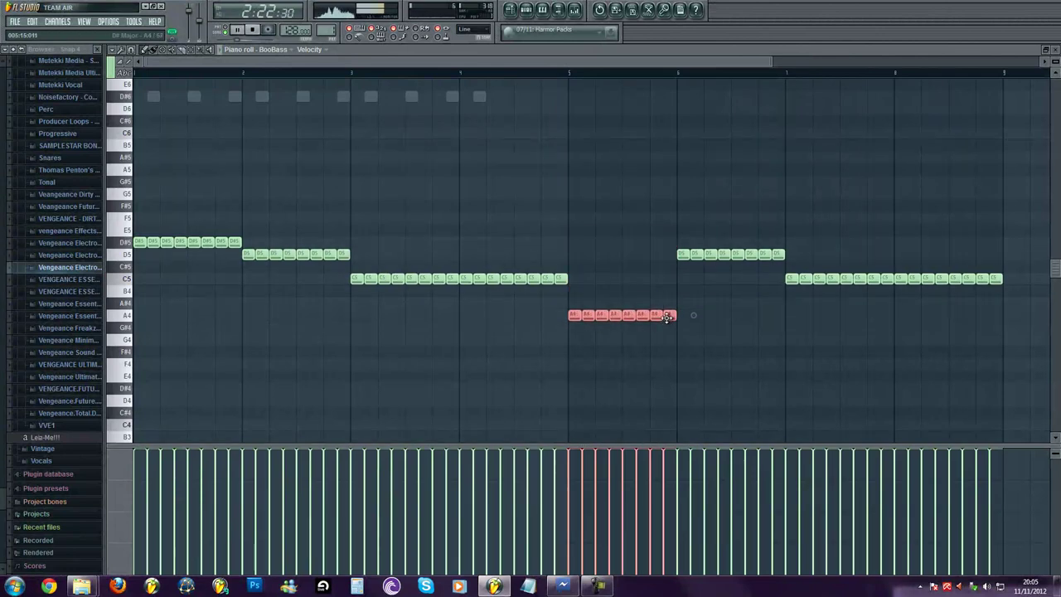
drag(666, 318, 668, 327)
key(ctrl+d)
scroll(344, 298, down, 1)
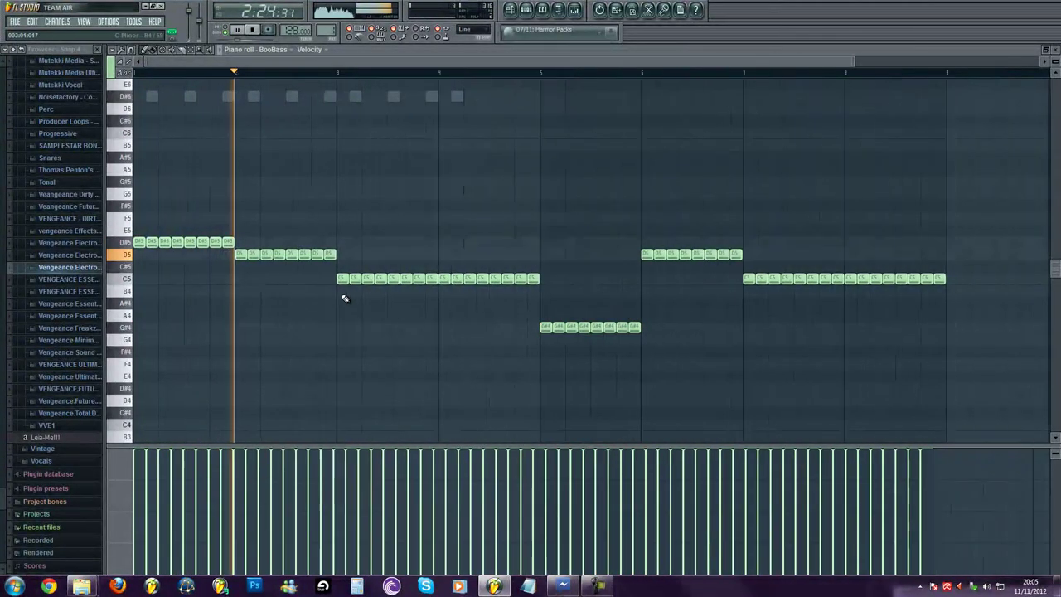
scroll(345, 298, down, 1)
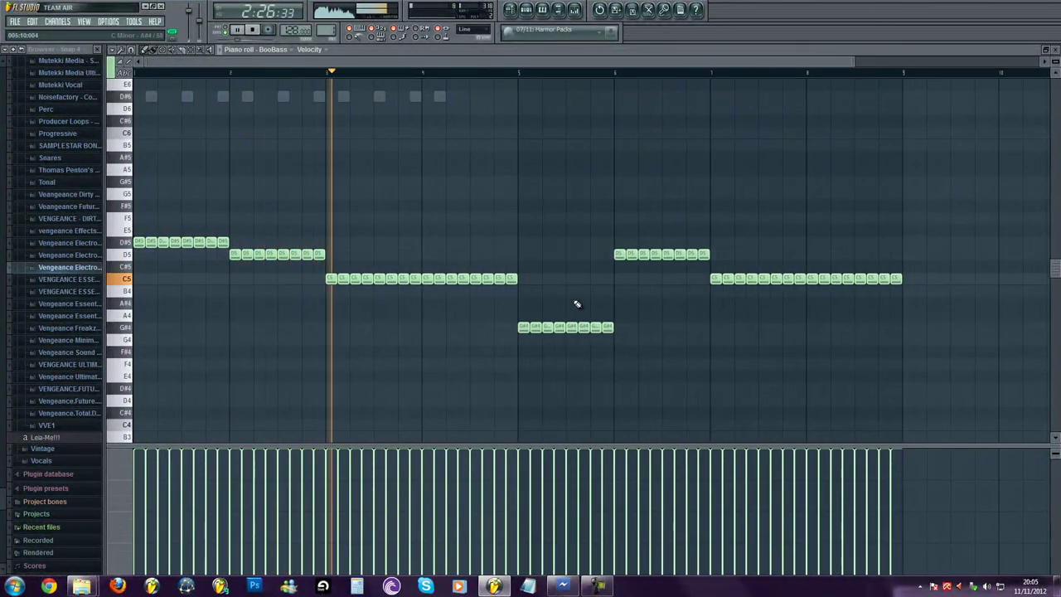
scroll(599, 293, up, 2)
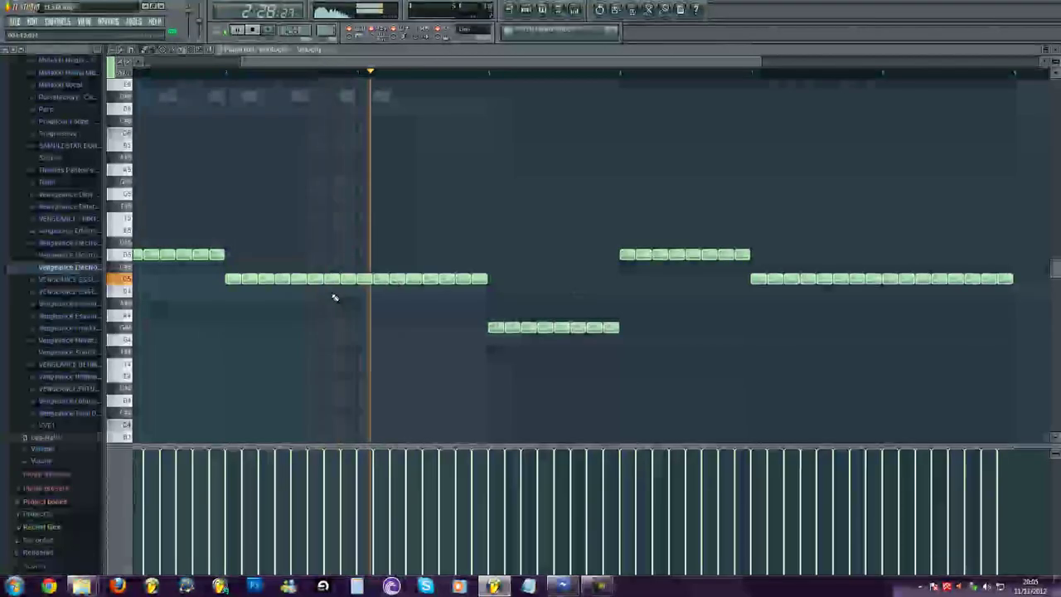
scroll(319, 305, down, 2)
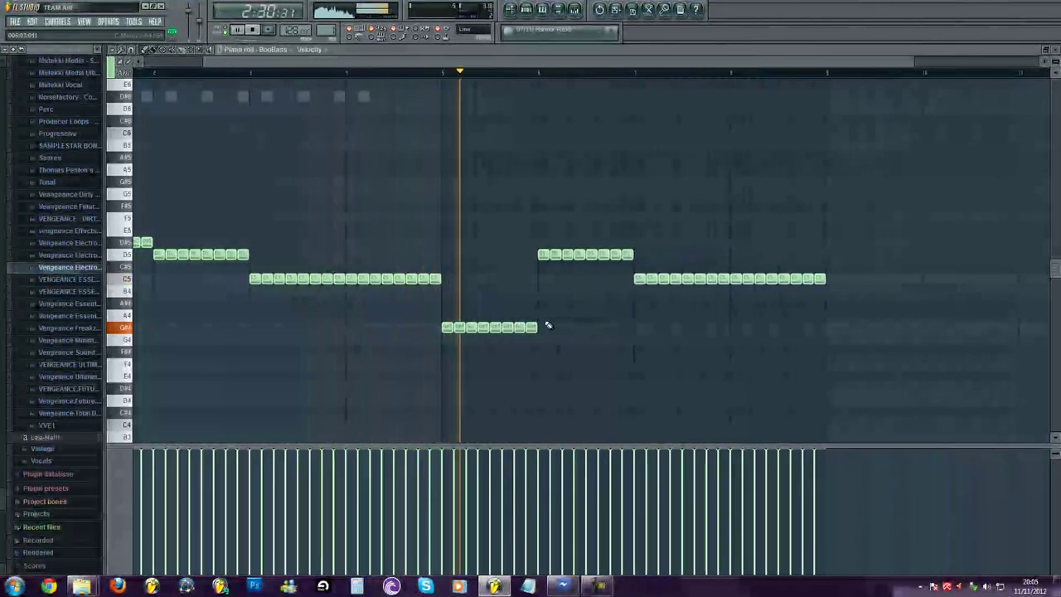
scroll(548, 325, up, 3)
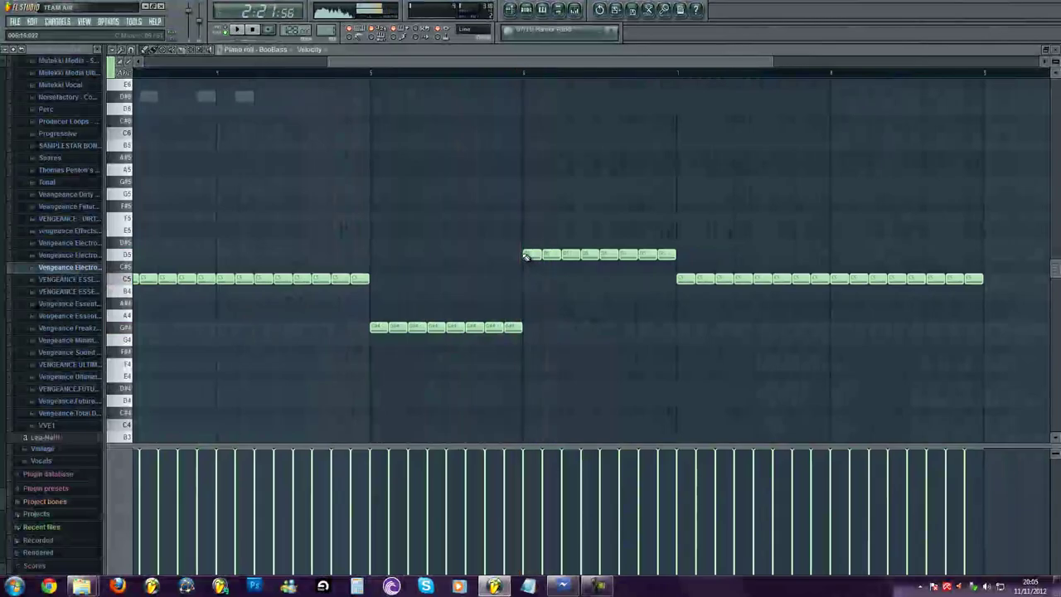
Lower the D5 bass notes in bar 6 of the BooBass piano roll to A#4 and listen through the bassline.
drag(526, 257, 683, 254)
key(ctrl+d)
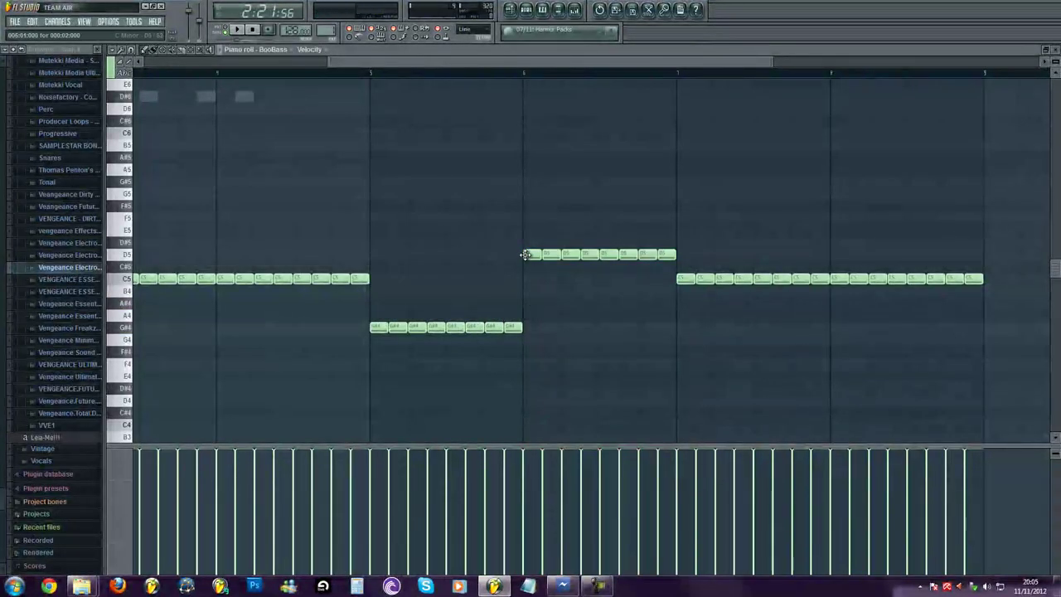
drag(665, 252, 673, 325)
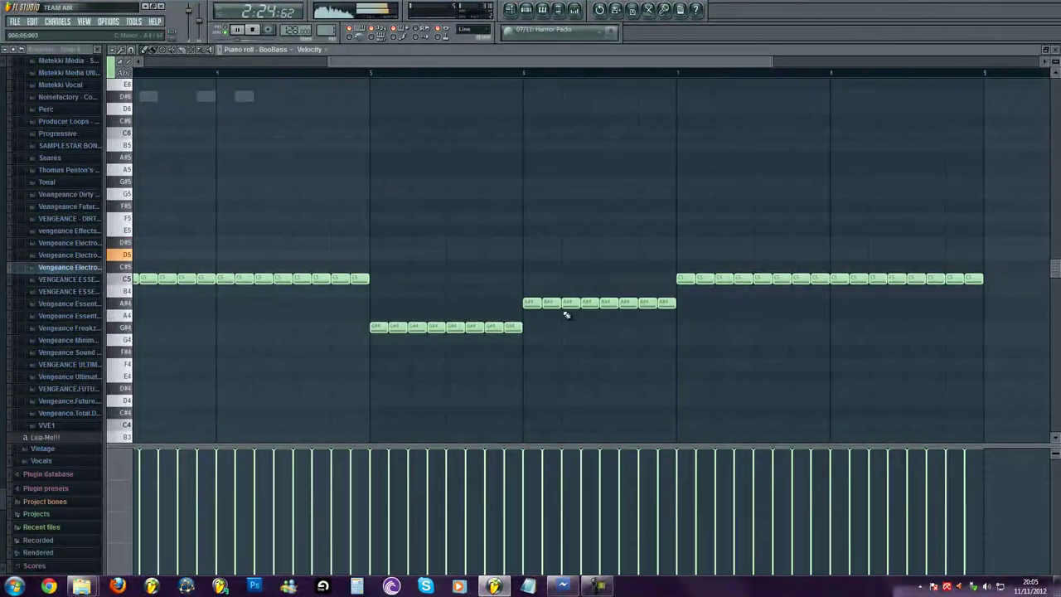
scroll(545, 303, down, 2)
drag(788, 261, 615, 282)
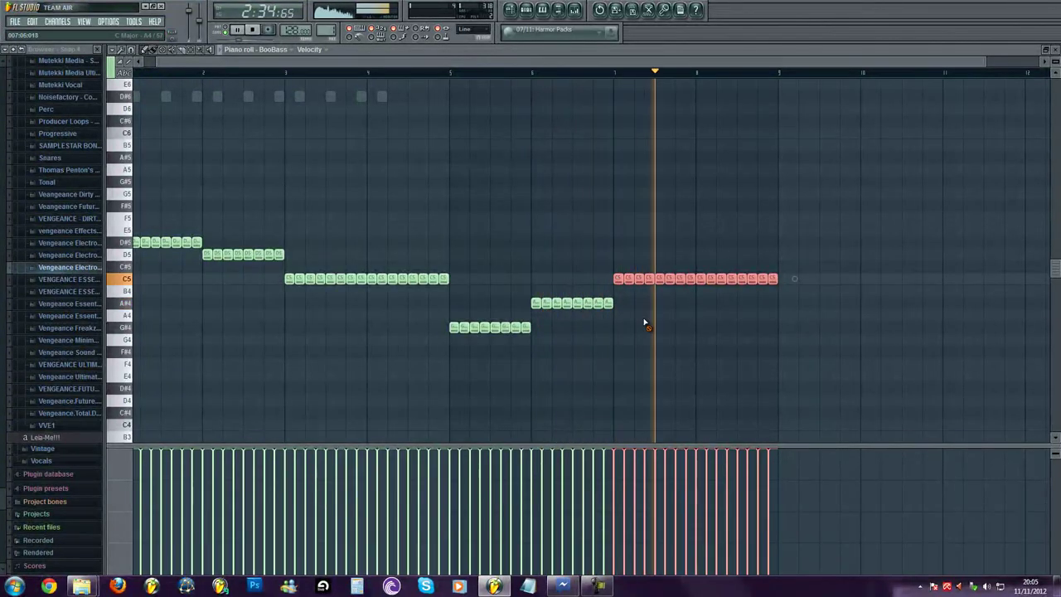
key(ctrl+d)
scroll(729, 293, down, 1)
key(Escape)
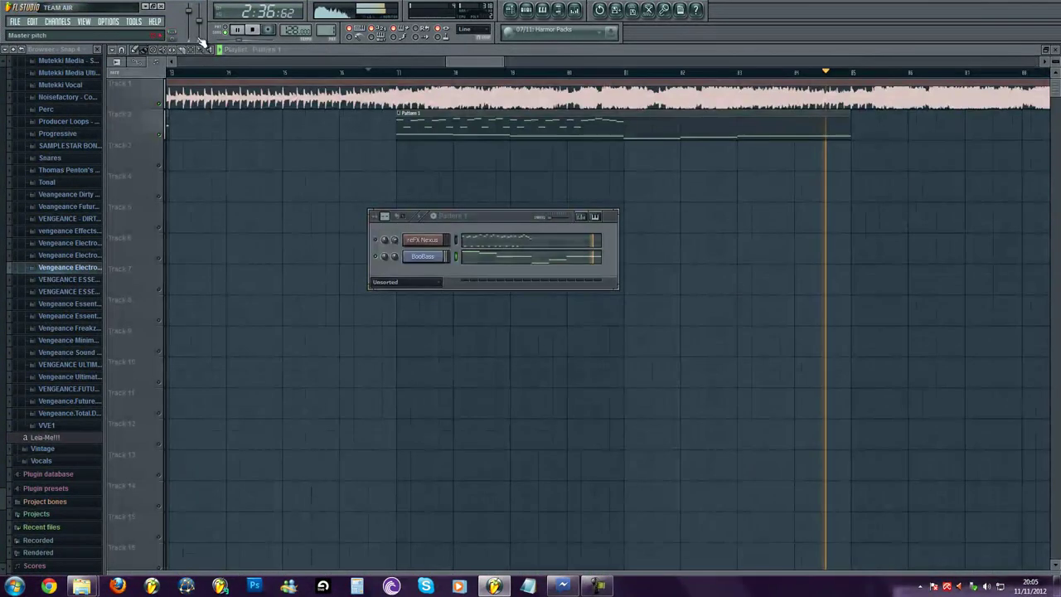
click(237, 29)
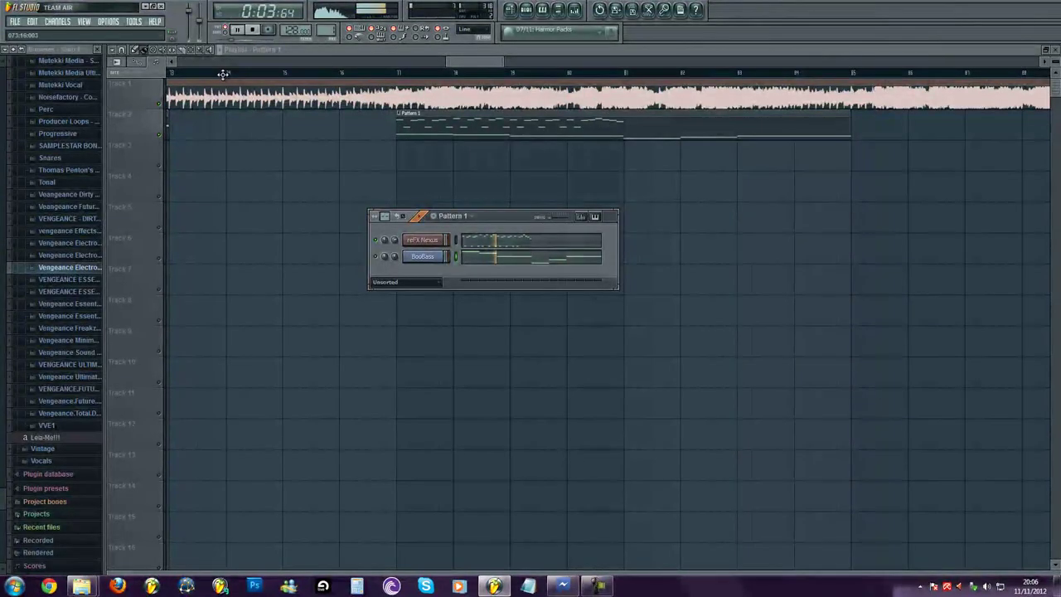
Clone the reFX Nexus channel and load the Strings Soft preset from the XP Dance Orchestra category in the clone.
right_click(439, 239)
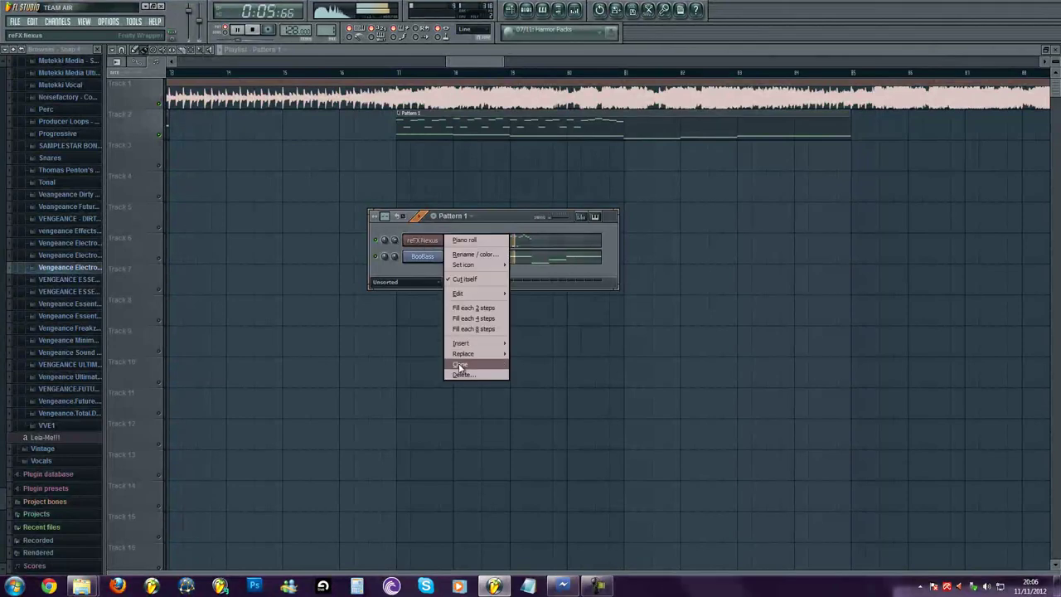
click(460, 367)
click(393, 299)
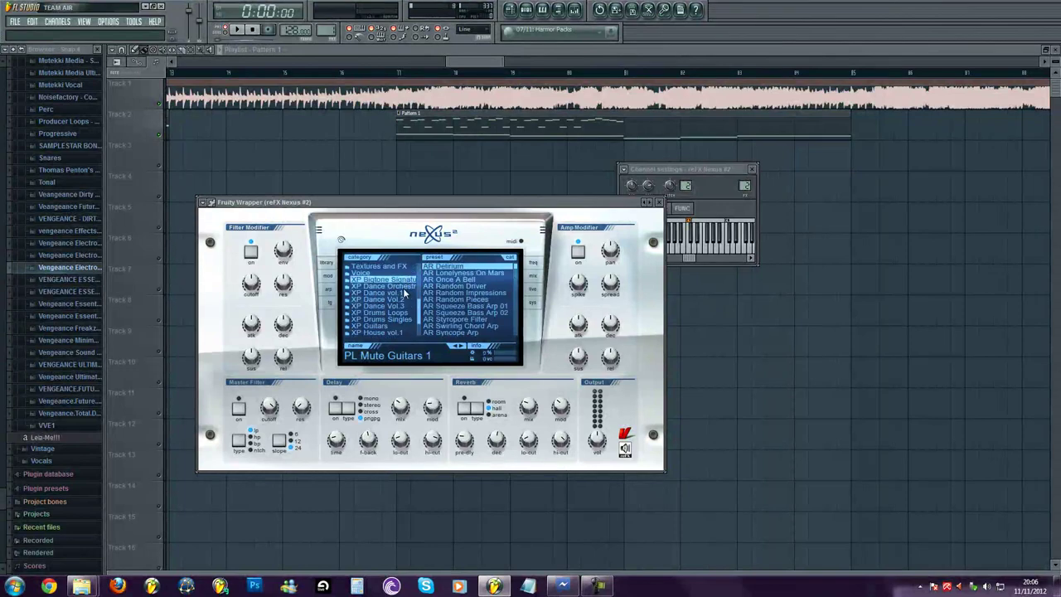
click(406, 287)
scroll(450, 282, down, 8)
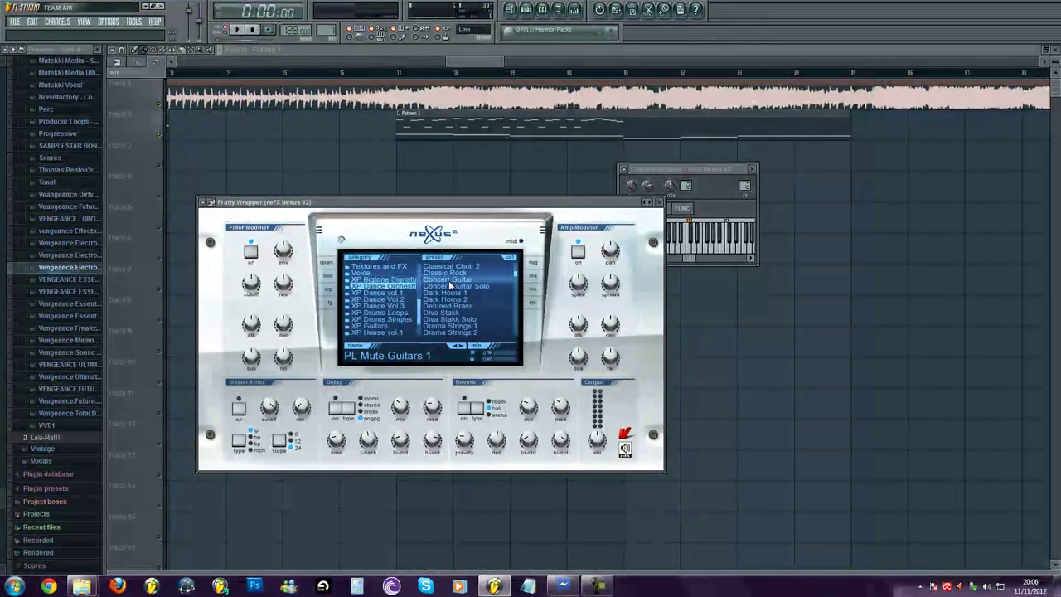
scroll(449, 285, down, 7)
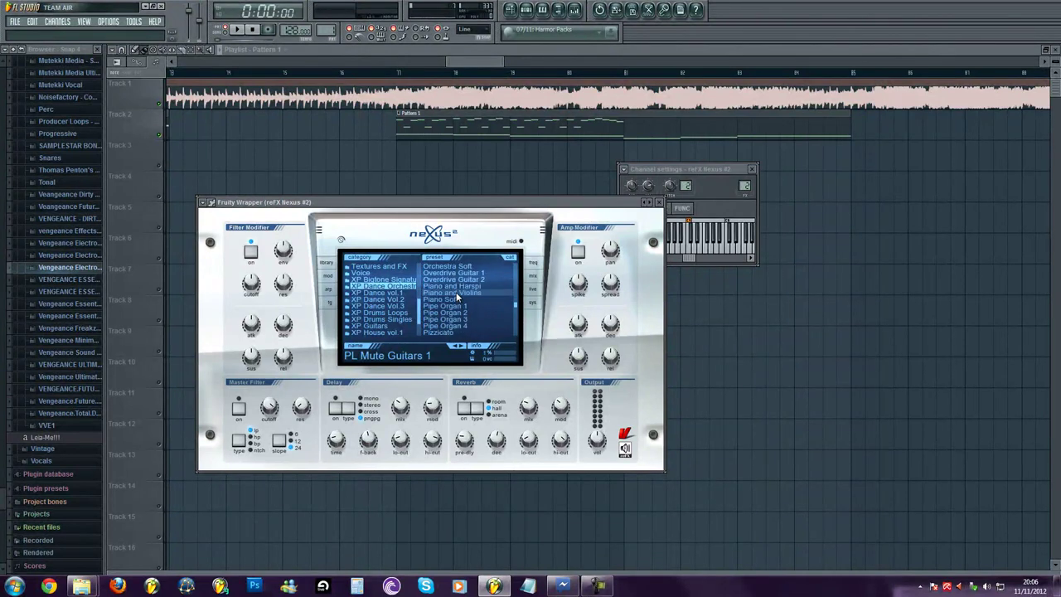
scroll(456, 295, down, 9)
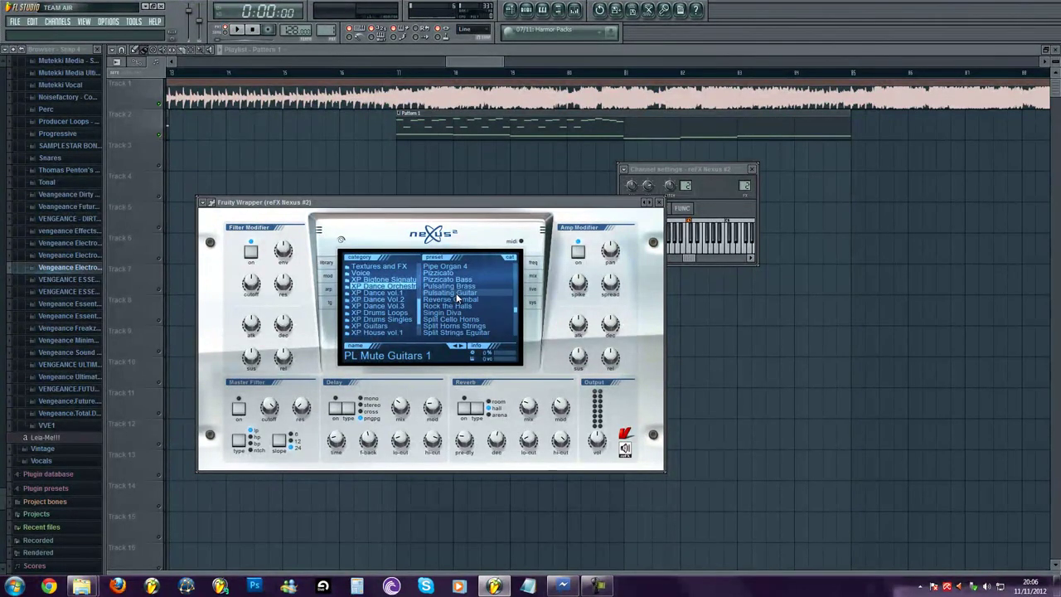
scroll(451, 298, down, 7)
click(453, 286)
scroll(452, 290, down, 8)
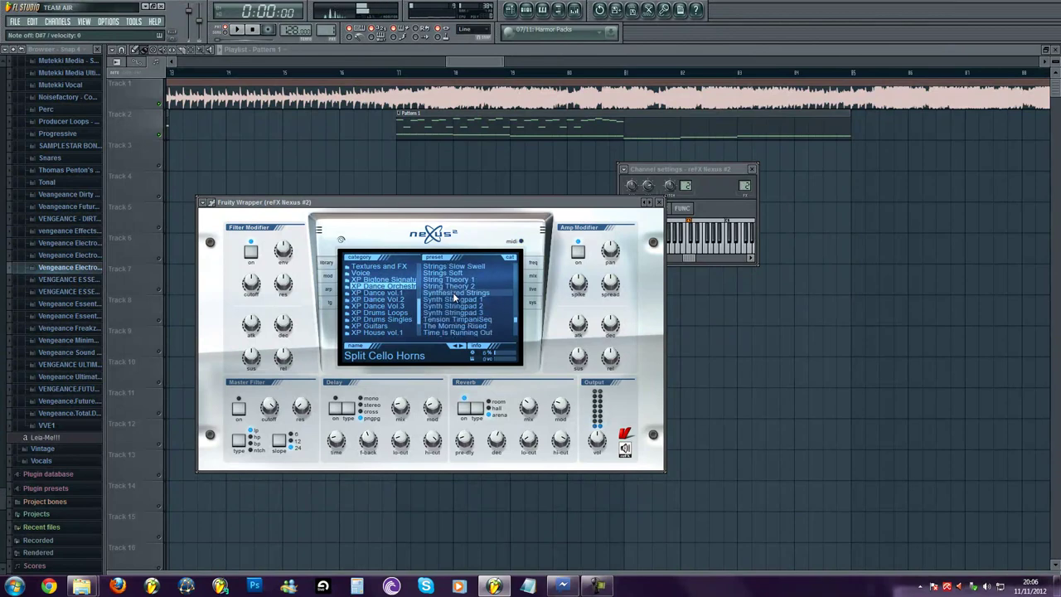
scroll(456, 289, down, 2)
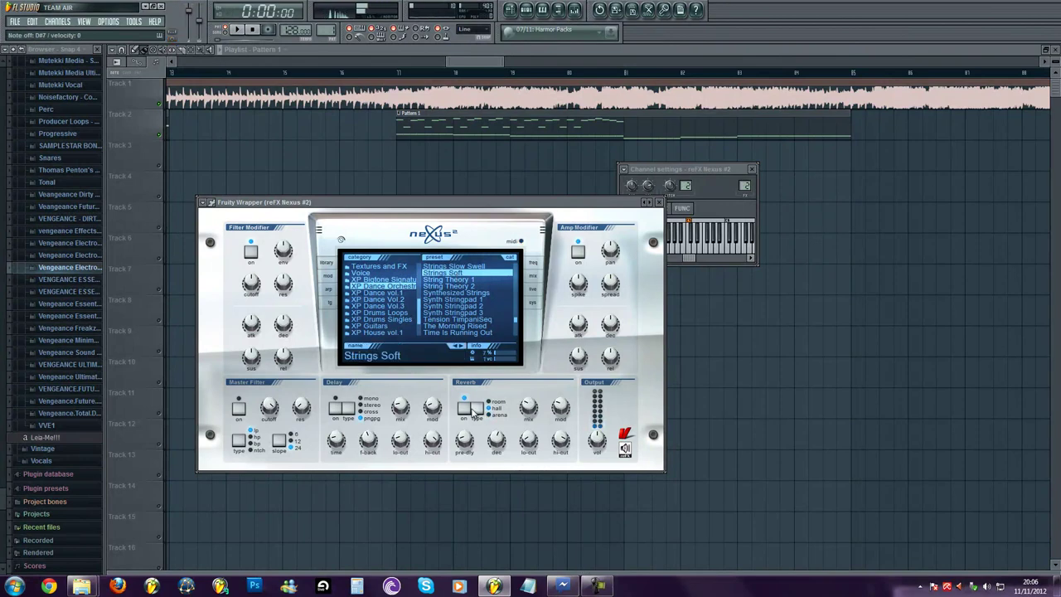
Lower the amp attack and switch off the reverb in reFX Nexus #2, with its channel volume set to 48%.
drag(577, 324, 574, 482)
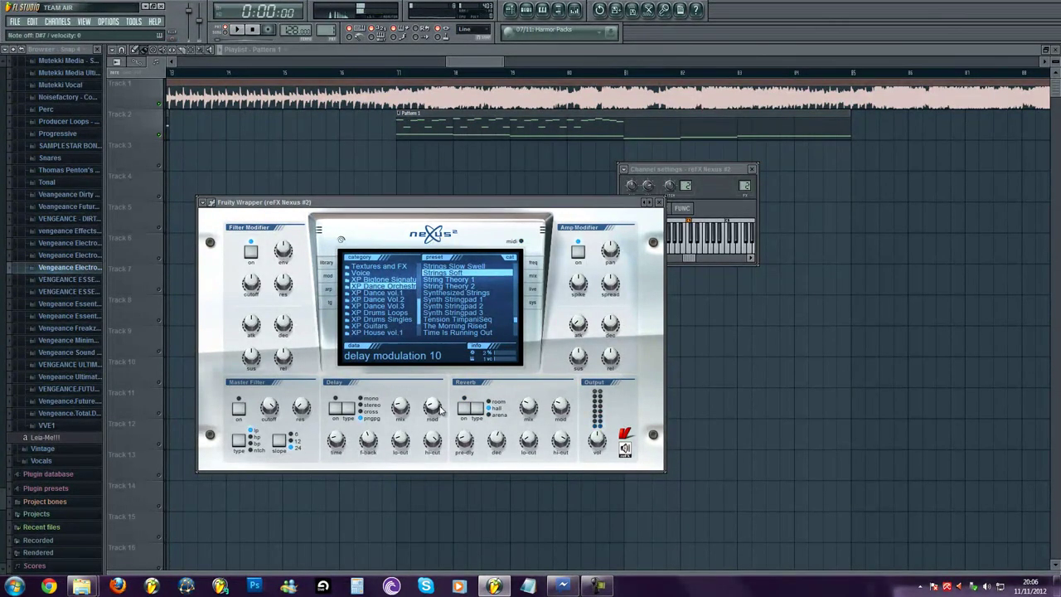
key(Escape)
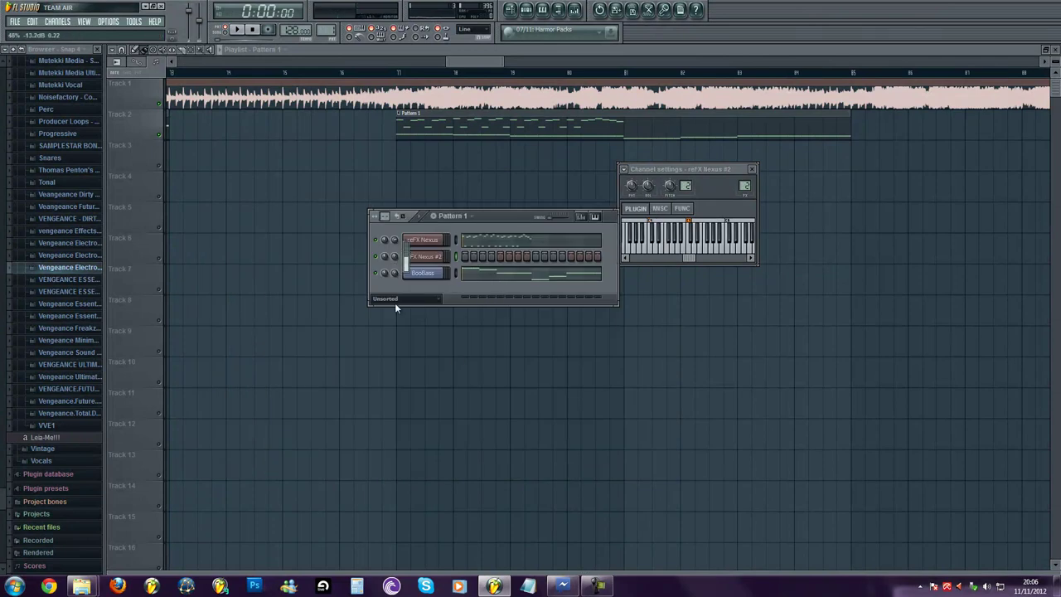
Draw a one-bar D#7 note at bar 1 in the reFX Nexus #2 piano roll and play it.
right_click(425, 263)
click(464, 257)
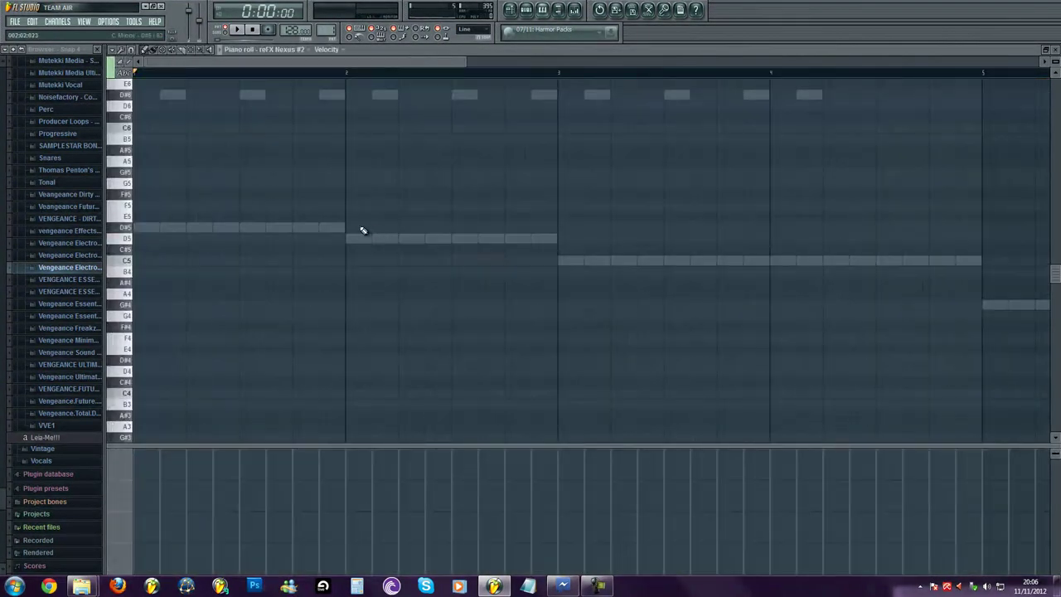
scroll(101, 184, up, 8)
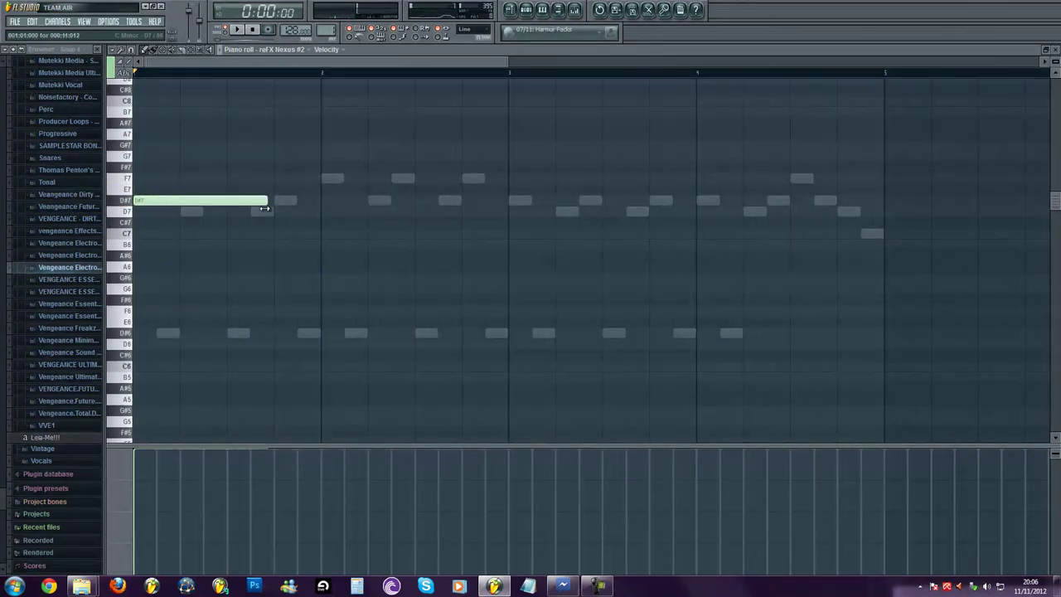
drag(315, 208, 323, 213)
key(space)
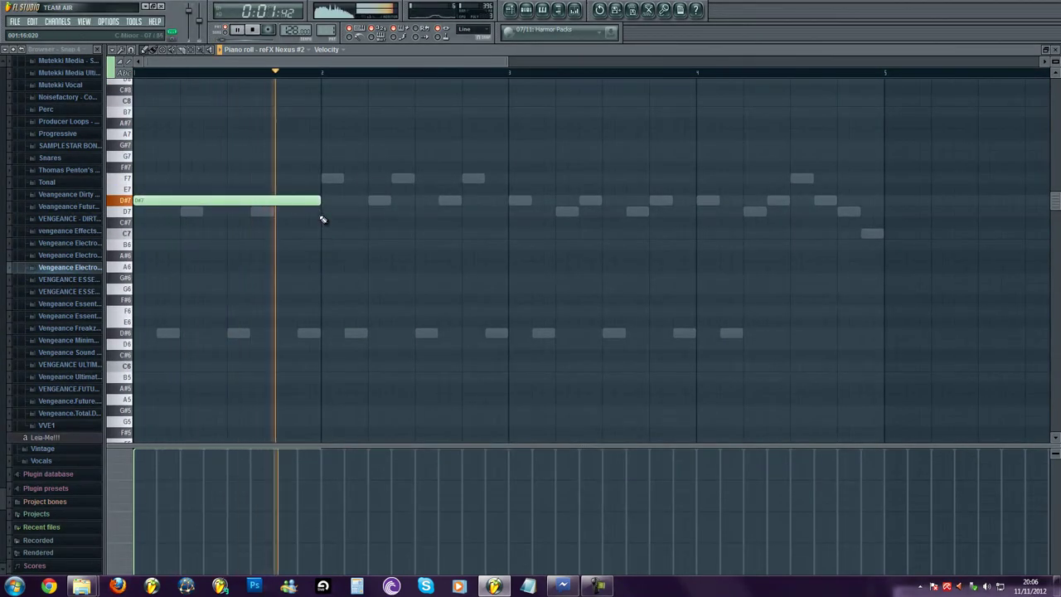
Try out one-bar D7 and C7 notes in bars 2 and 3 of the strings part, and delete both.
click(323, 212)
key(space)
scroll(403, 218, down, 6)
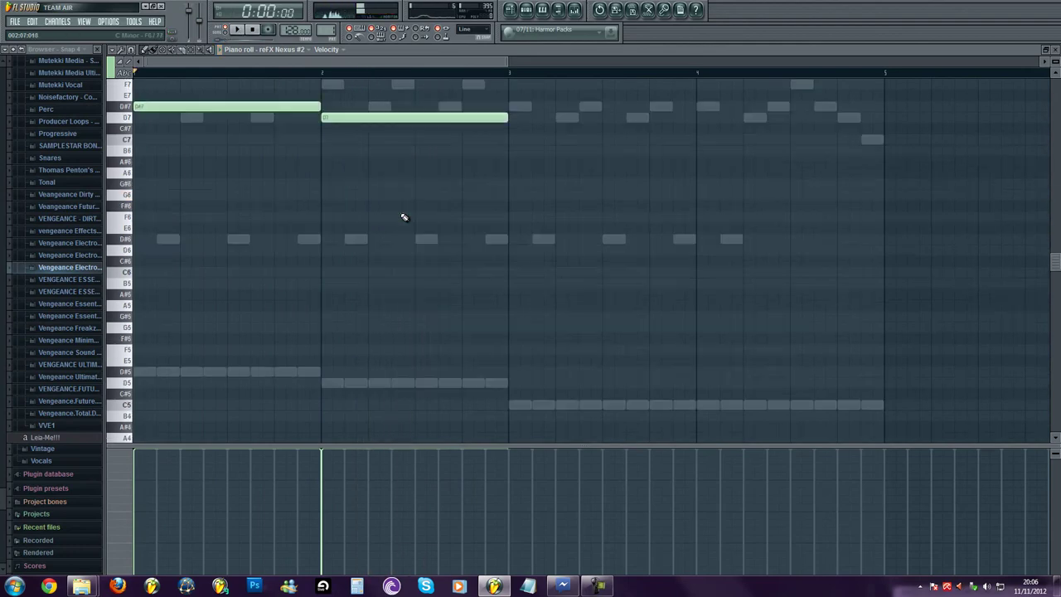
scroll(402, 217, up, 6)
key(space)
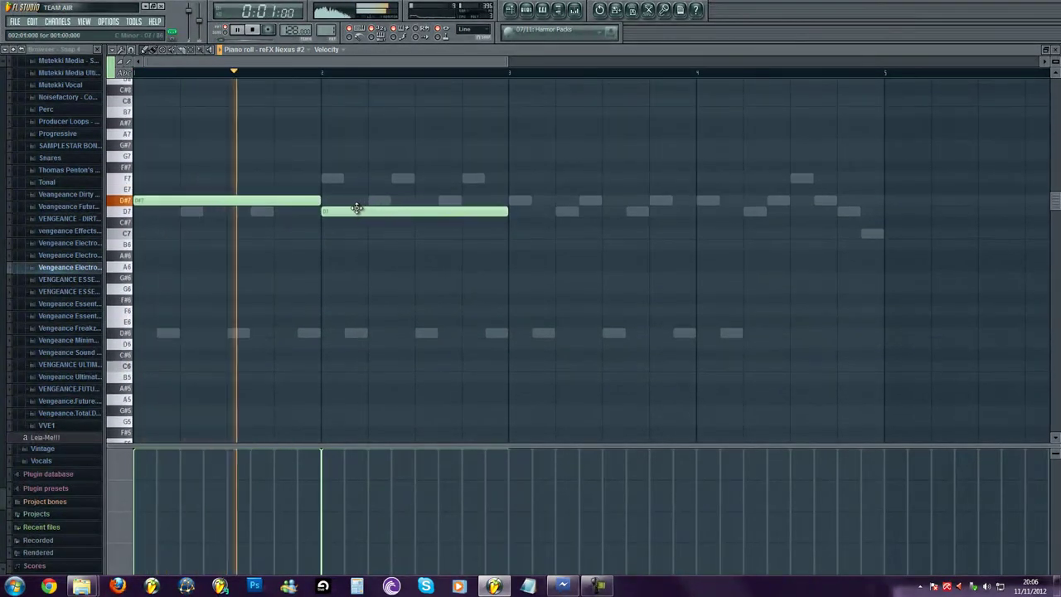
click(507, 233)
scroll(509, 233, down, 2)
key(space)
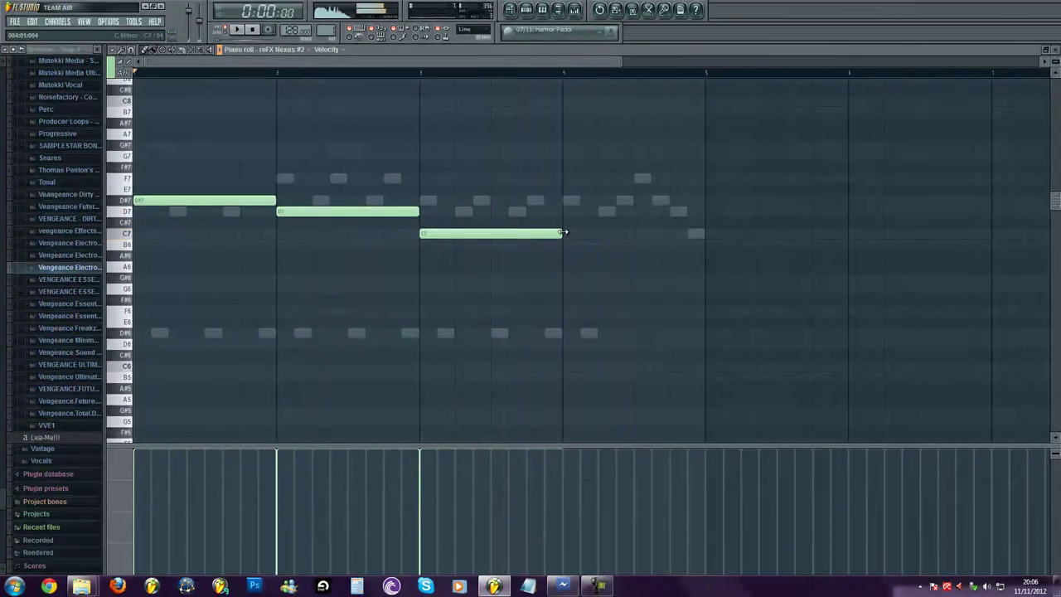
right_click(709, 233)
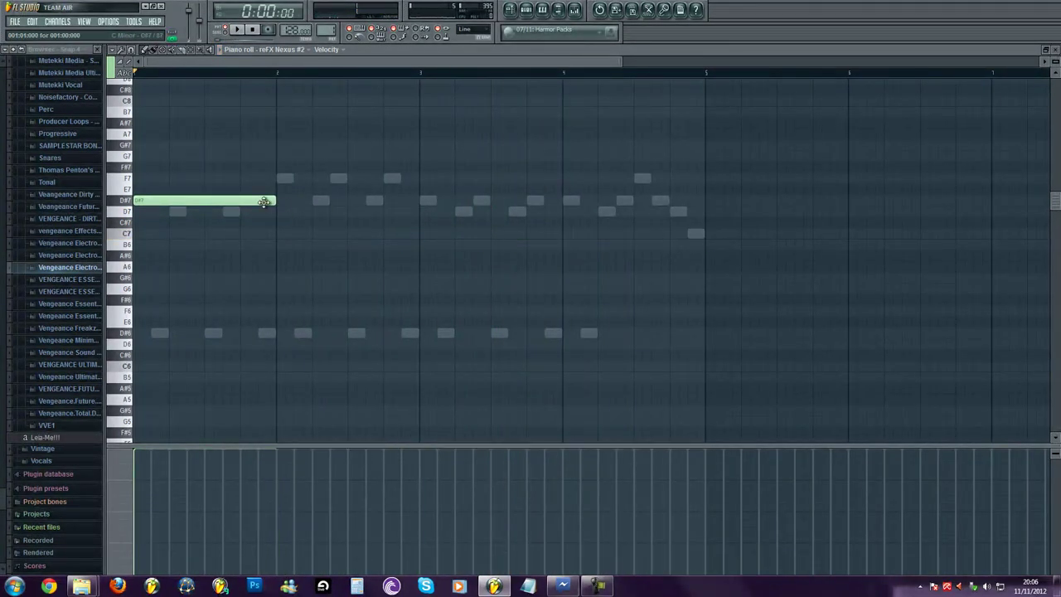
Extend the D#7 string note through the end of bar 4, raise it an octave to D#8 and listen.
key(space)
drag(265, 202, 703, 204)
key(space)
key(ctrl+Up)
key(space)
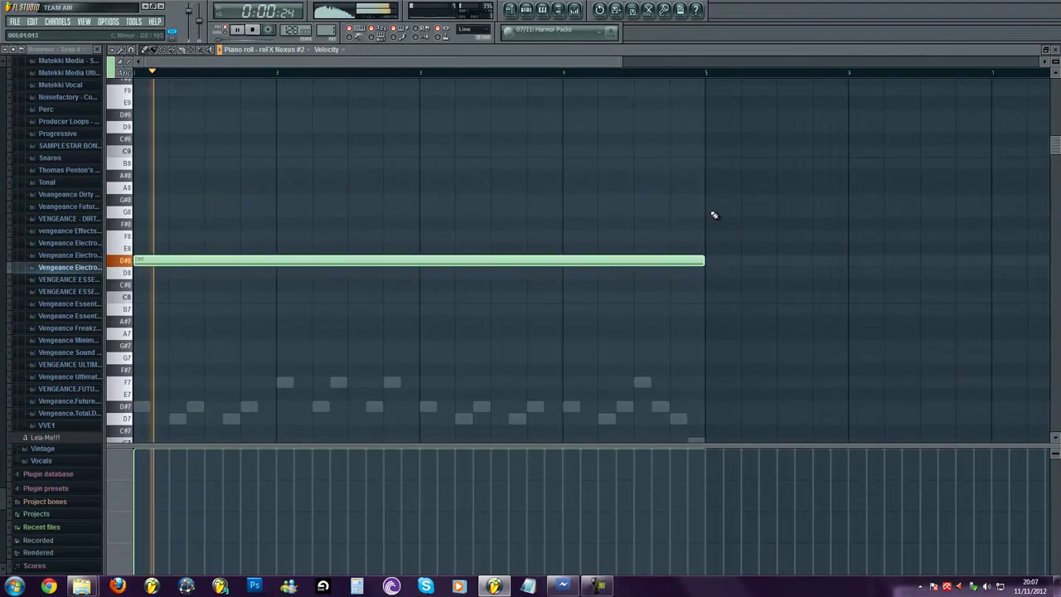
key(space)
Copy the four-bar D#8 note down to D#7, reduce the D#8 note's velocity and play the pattern.
drag(370, 259, 328, 389)
click(291, 244)
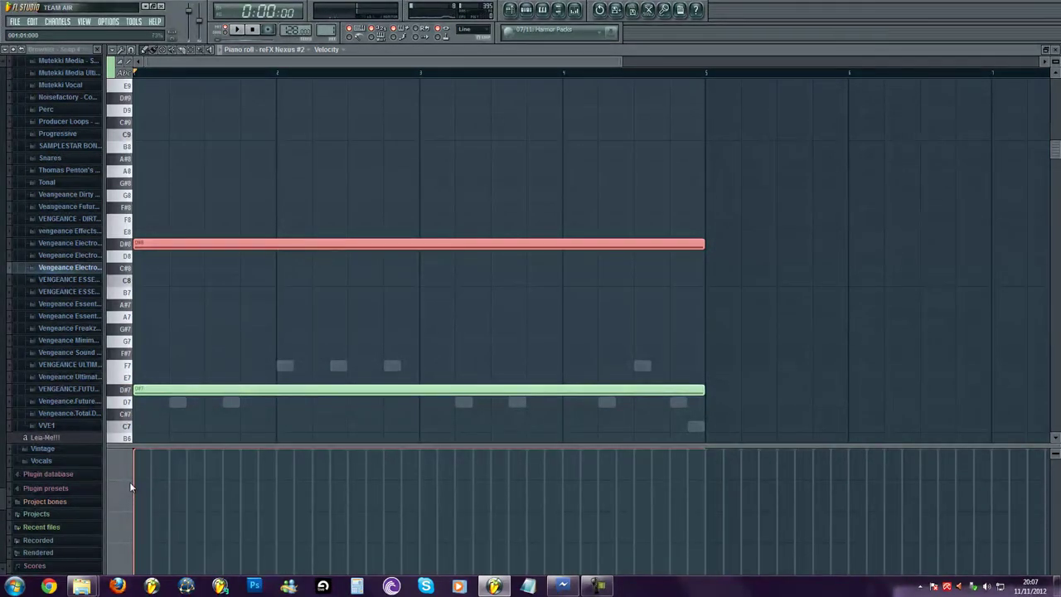
key(space)
key(F5)
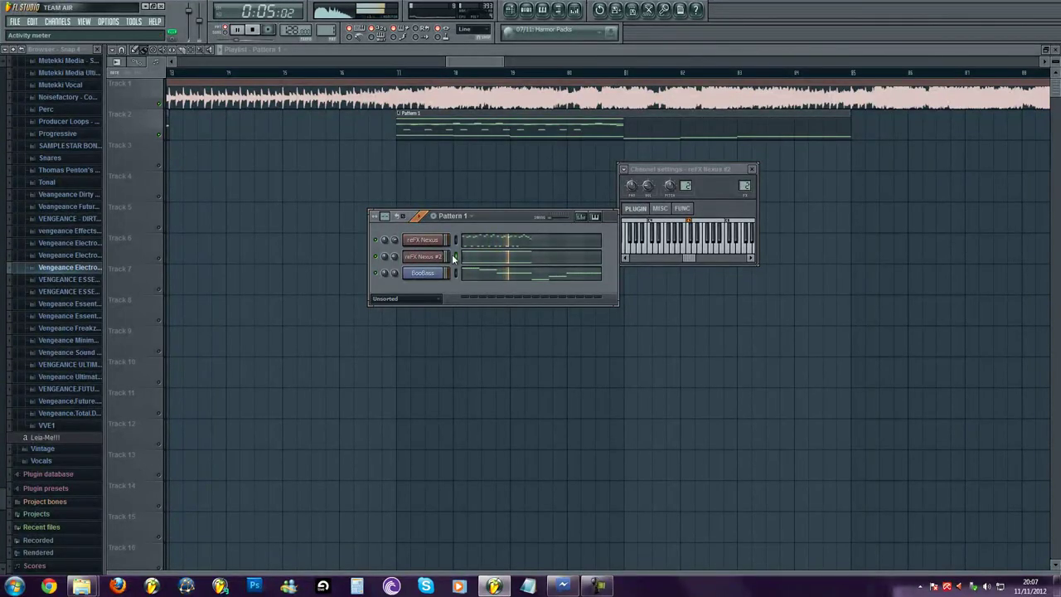
Add four-bar G#6 and G#7 notes starting at bar 5 of the reFX Nexus #2 part and listen to the result.
click(490, 256)
scroll(489, 256, down, 3)
key(space)
drag(552, 145, 464, 421)
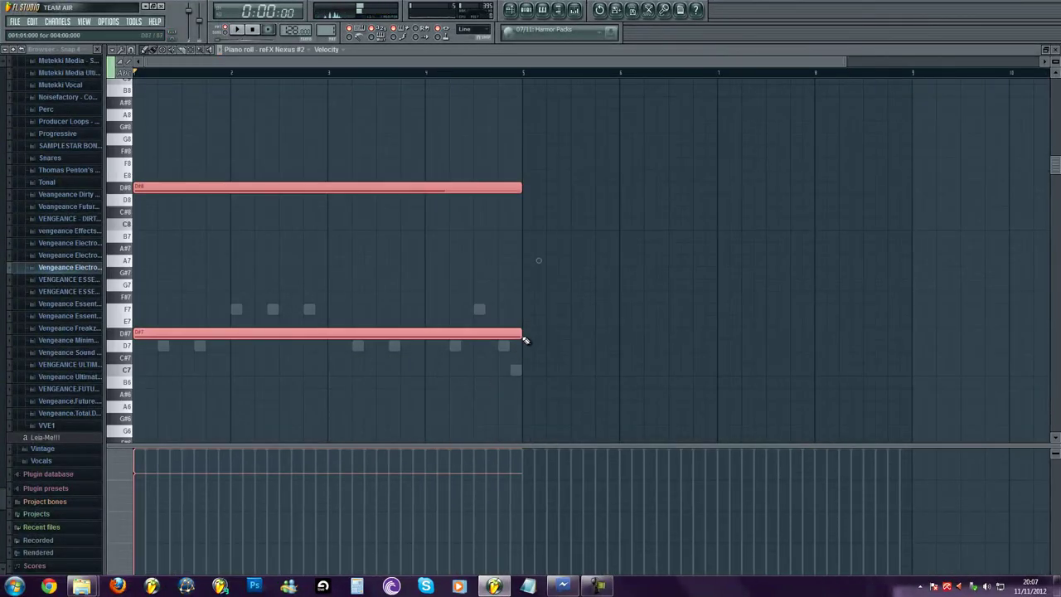
click(522, 374)
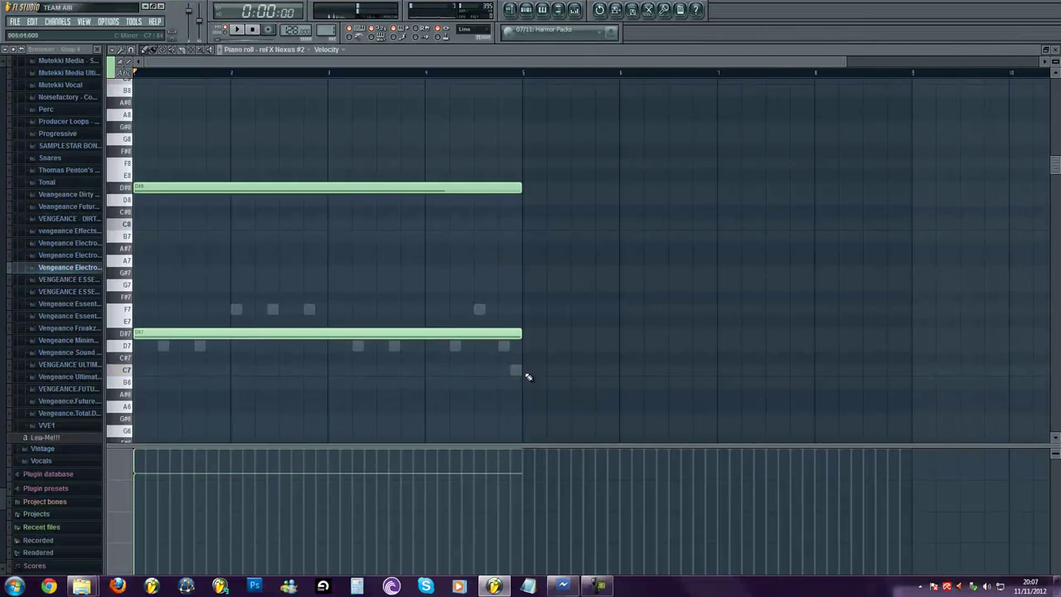
scroll(497, 241, down, 4)
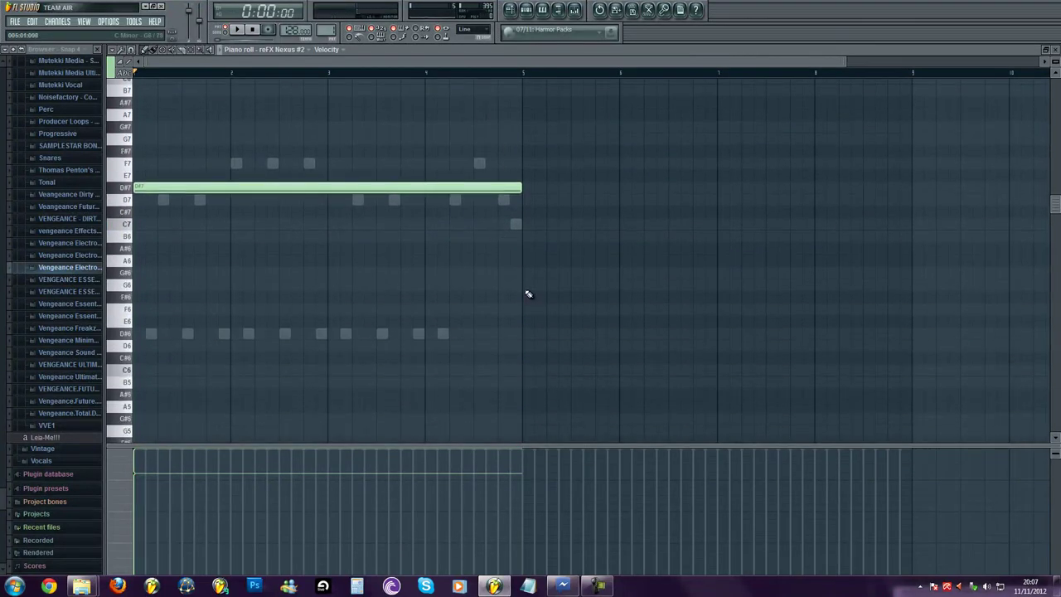
drag(522, 283, 526, 275)
scroll(417, 193, up, 3)
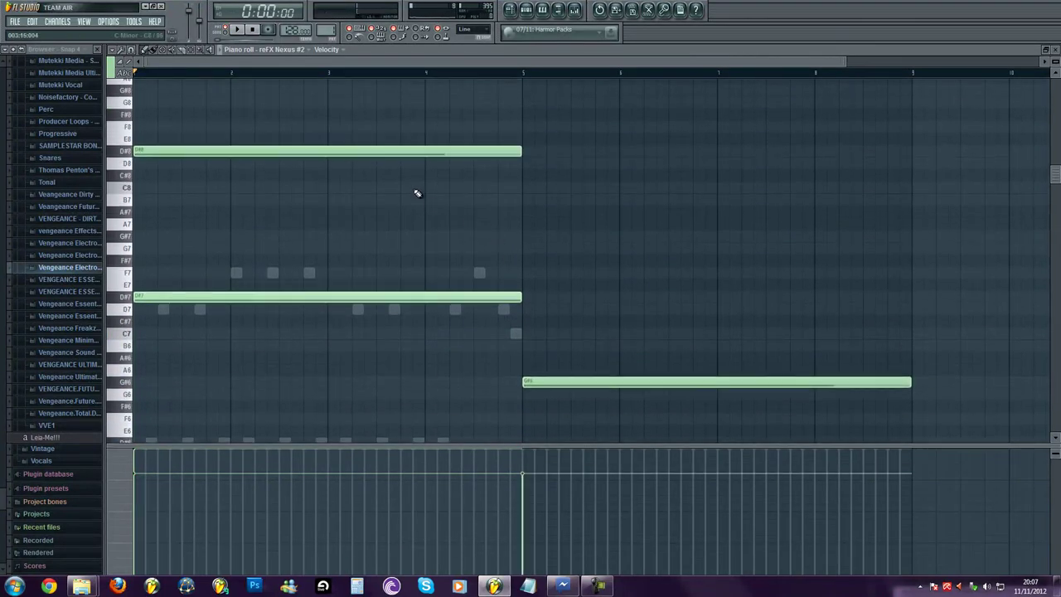
drag(371, 152, 760, 237)
key(space)
scroll(732, 201, down, 1)
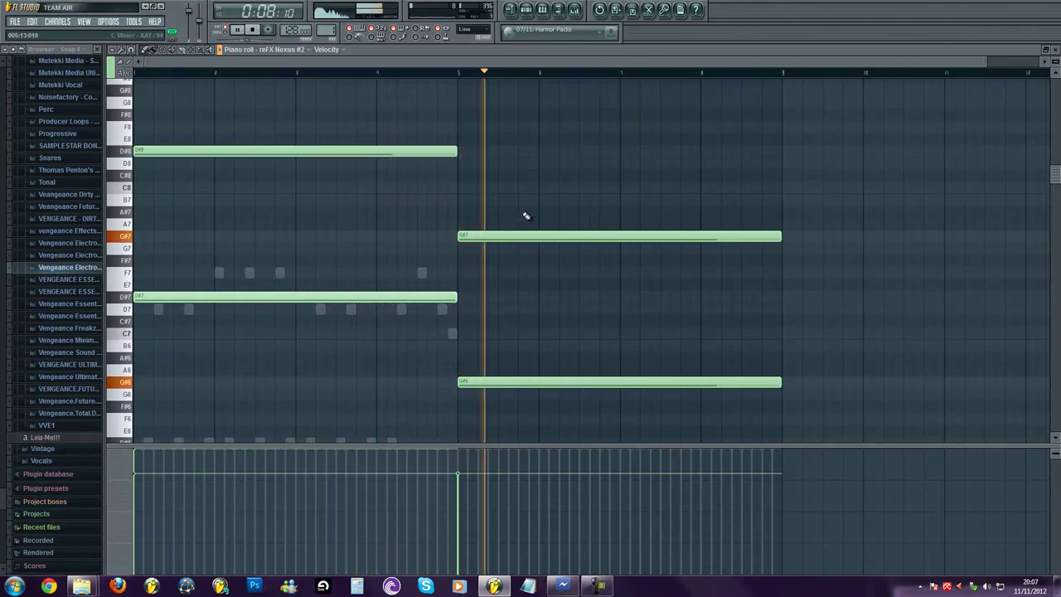
key(F7)
Duplicate the entire reFX Nexus lead melody from bars 1–4 into bars 5–8 and play the pattern.
click(495, 257)
click(483, 237)
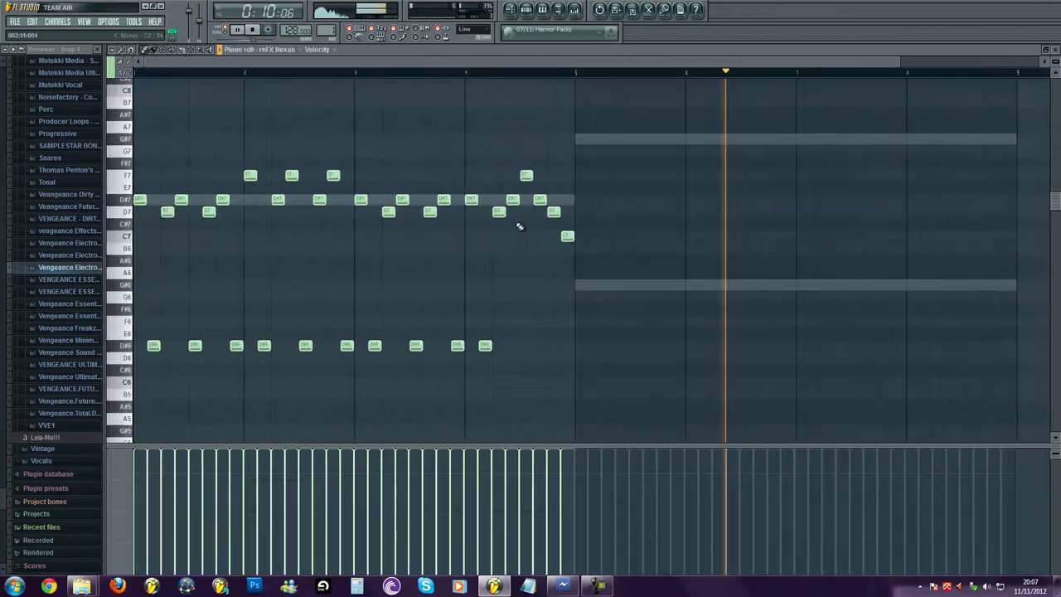
drag(540, 124, 135, 423)
key(space)
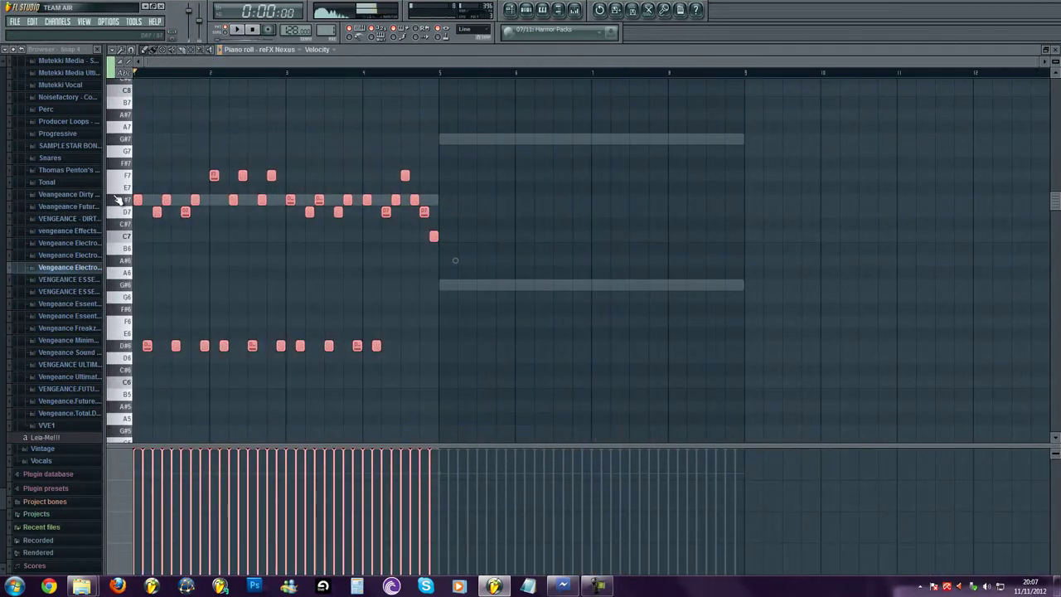
key(ctrl+b)
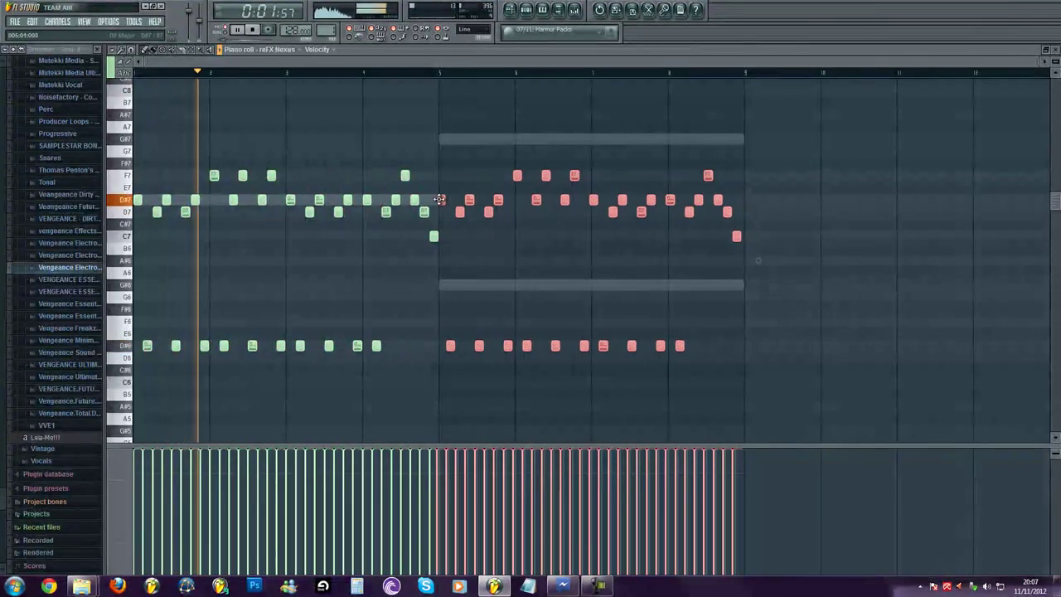
key(F5)
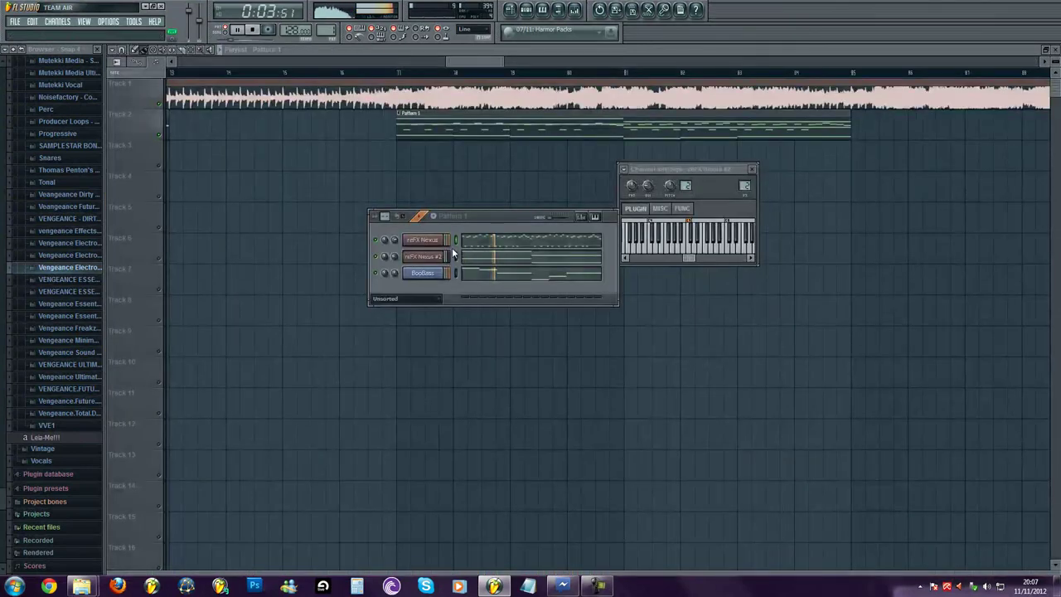
Set the reFX Nexus channel volume to 67%, stop playback and open the BooBass channel settings.
drag(397, 242, 396, 258)
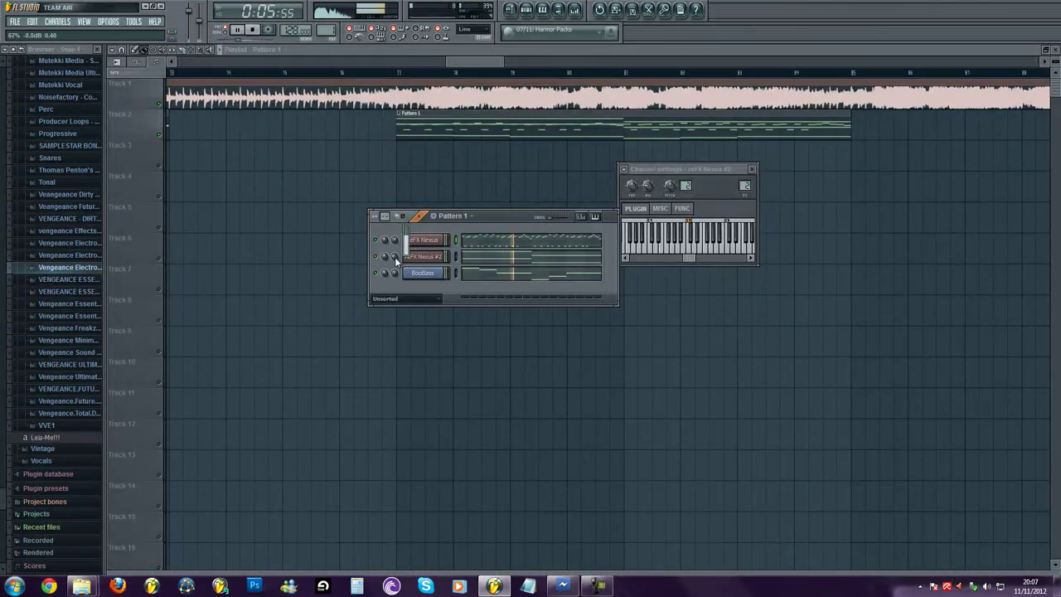
key(space)
click(418, 273)
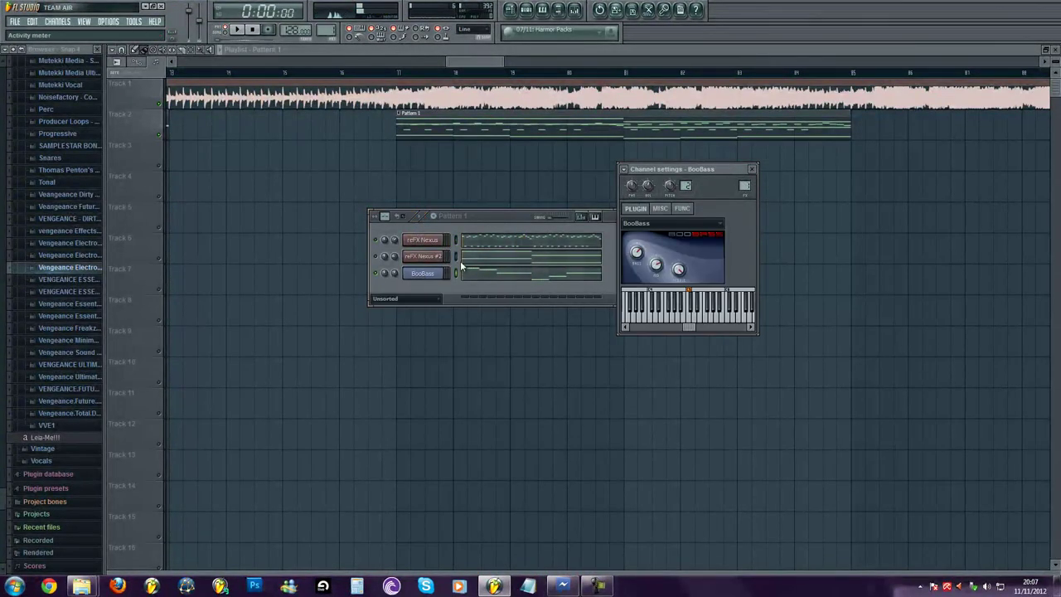
Start pattern playback and add a Fruity Parametric EQ 2 to the first effect slot of mixer Insert 1.
click(575, 17)
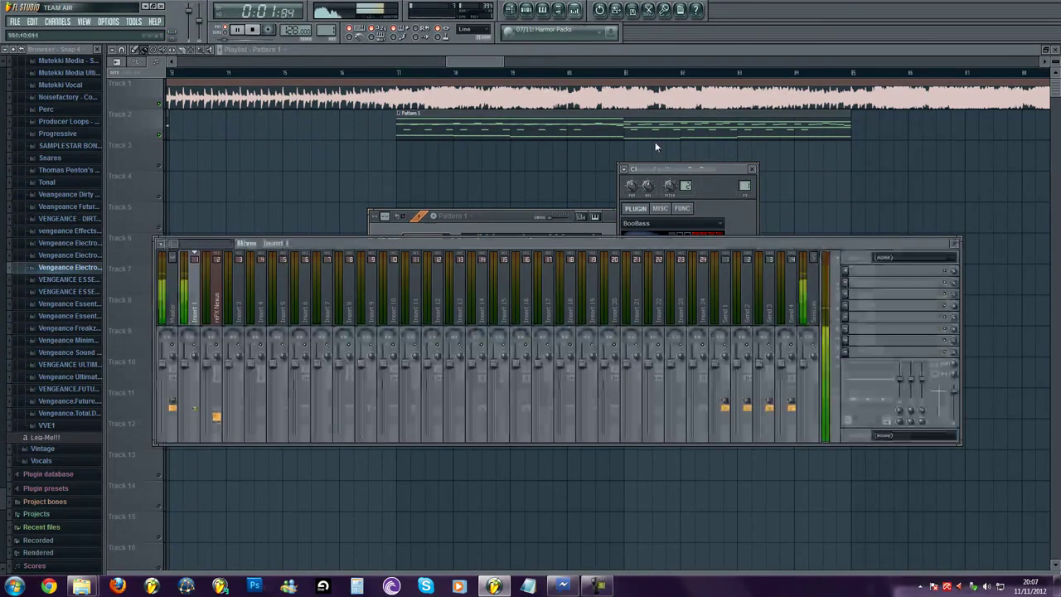
click(863, 270)
click(937, 405)
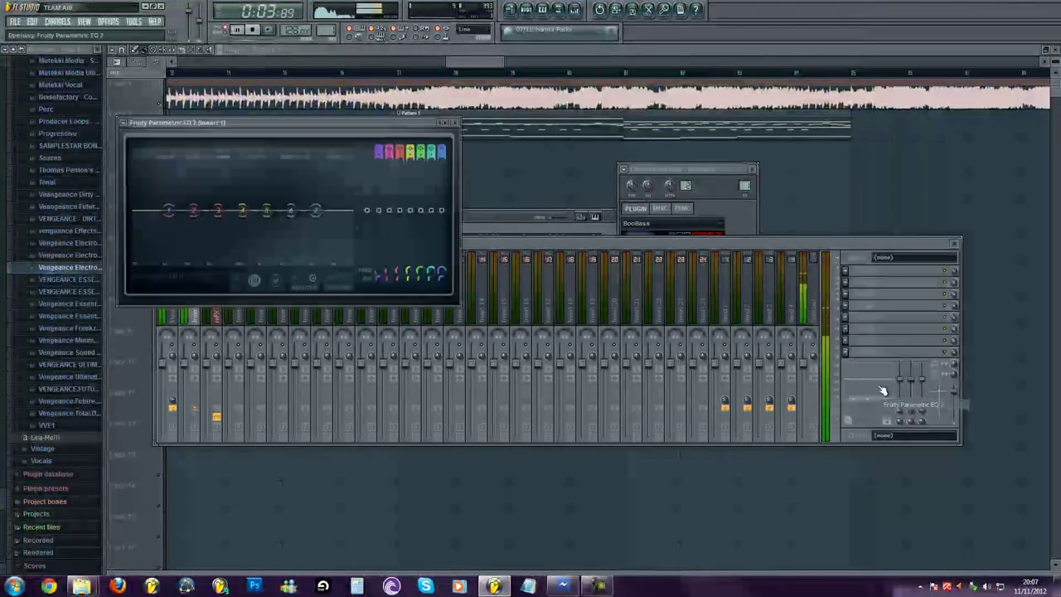
Set EQ band 7 to low pass and lower its cutoff to just above the bass range, next to band 3.
right_click(314, 211)
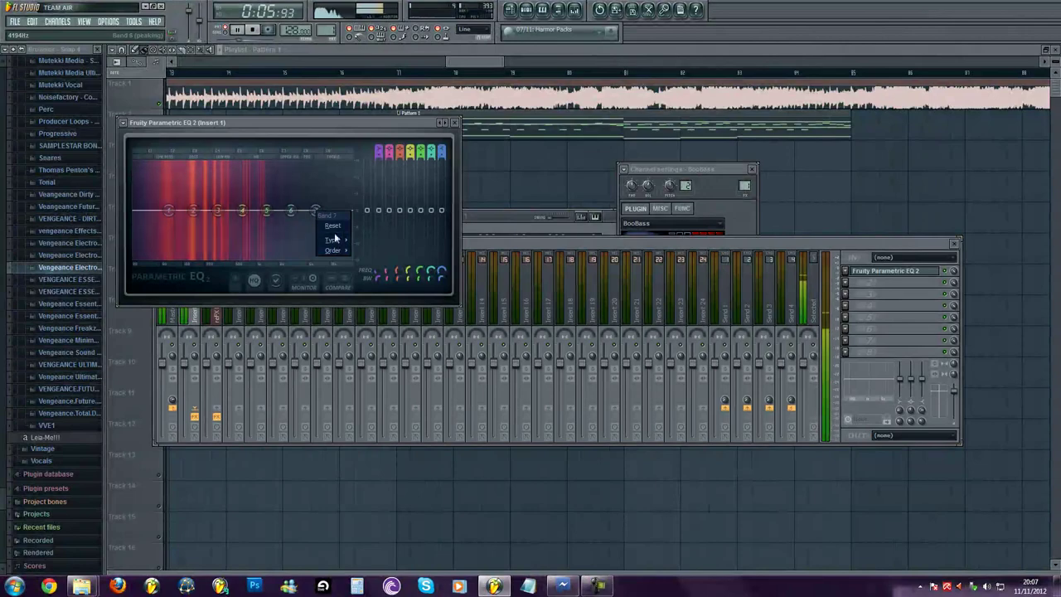
click(369, 273)
right_click(315, 211)
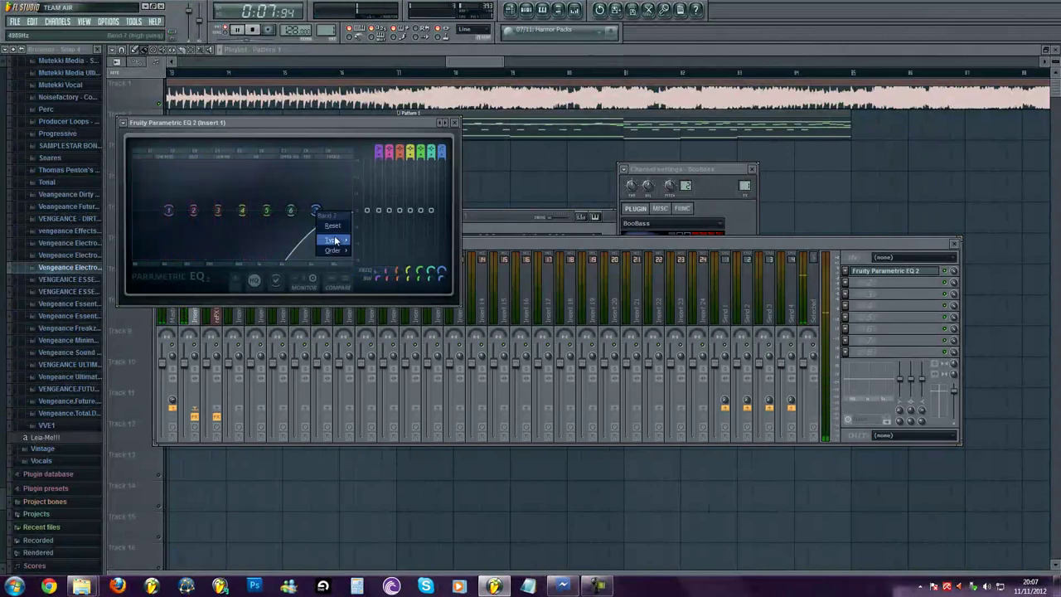
mouse_move(335, 250)
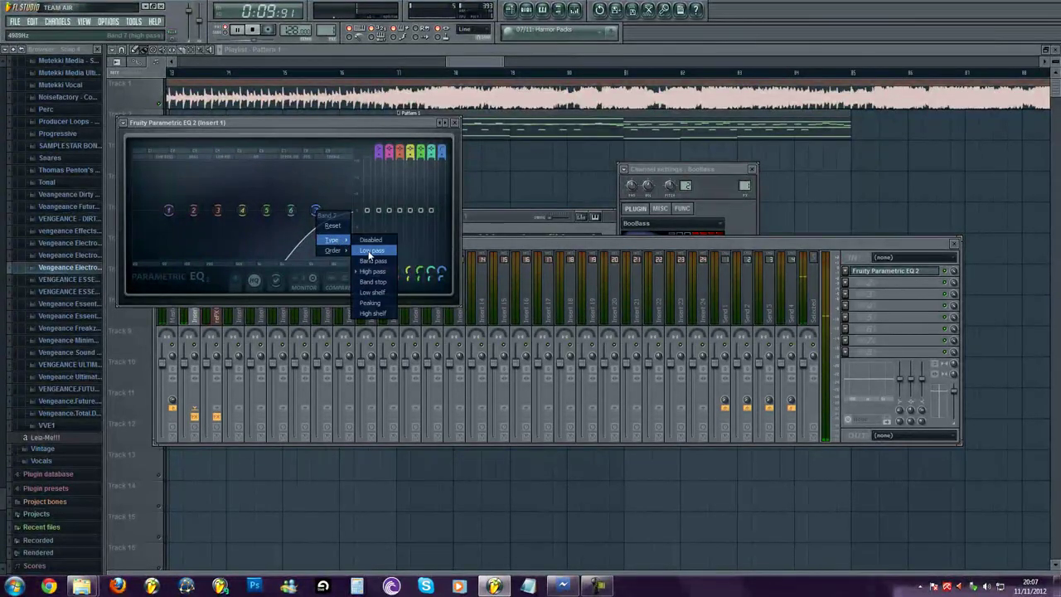
click(370, 251)
drag(238, 218, 221, 220)
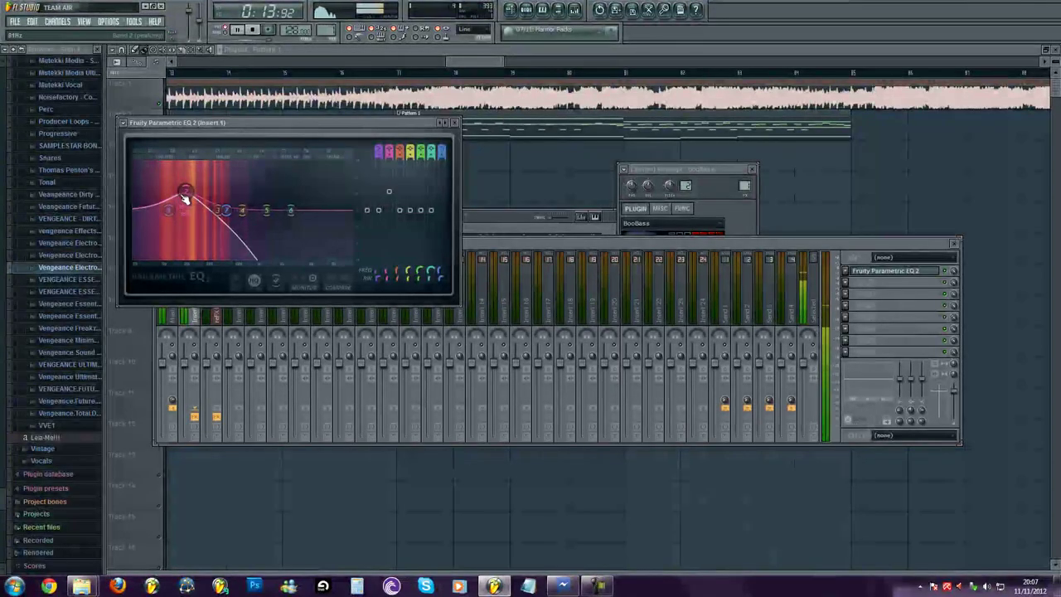
Set EQ band 1 to a high pass at the sub-bass end, shape the bass boost of band 2 and close the equalizer.
right_click(182, 193)
mouse_move(184, 239)
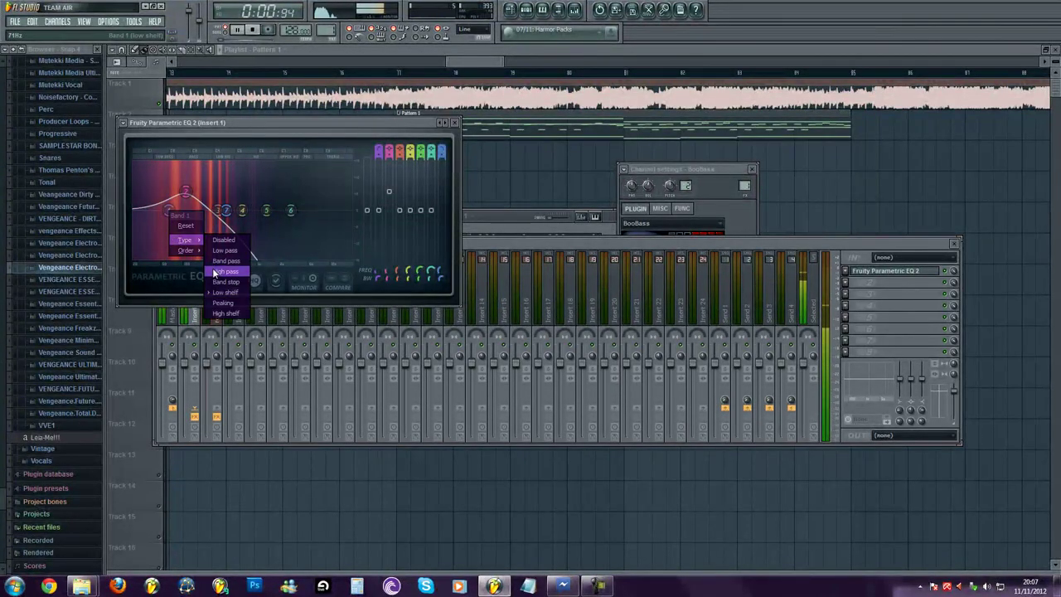
click(212, 264)
right_click(169, 209)
click(223, 251)
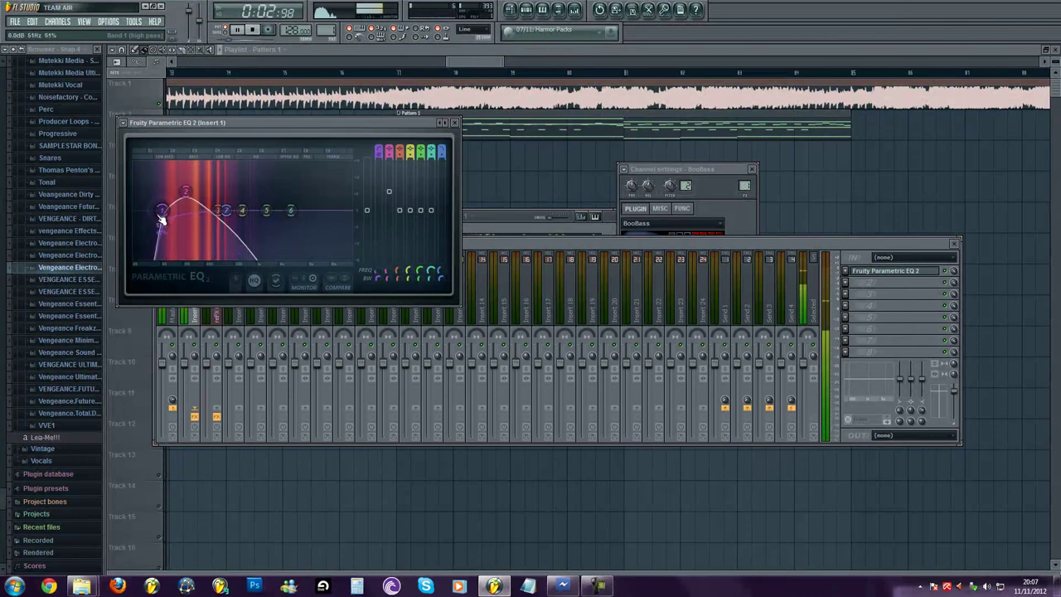
drag(192, 210, 184, 206)
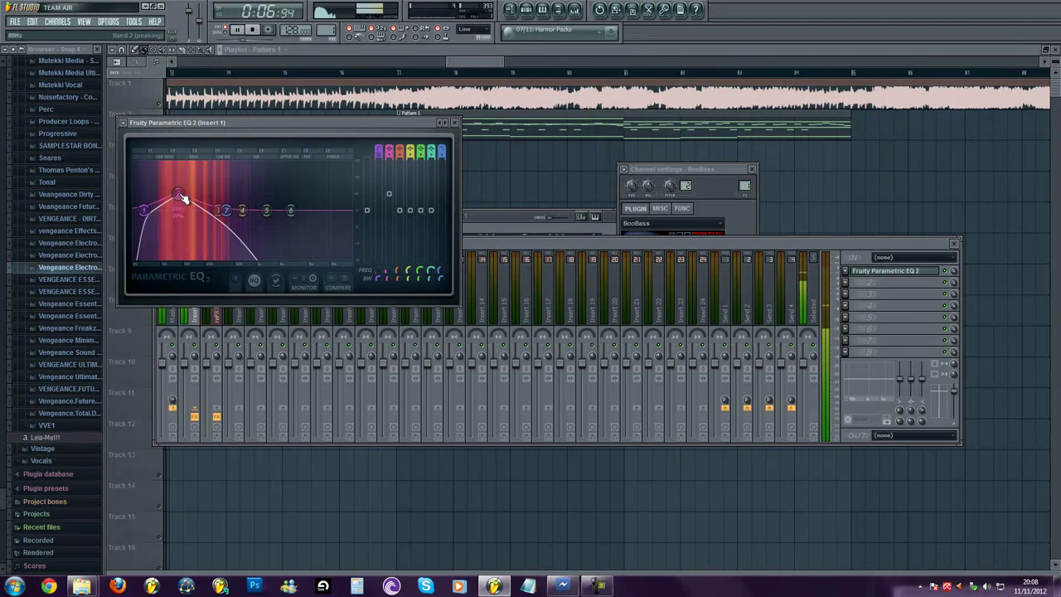
key(Escape)
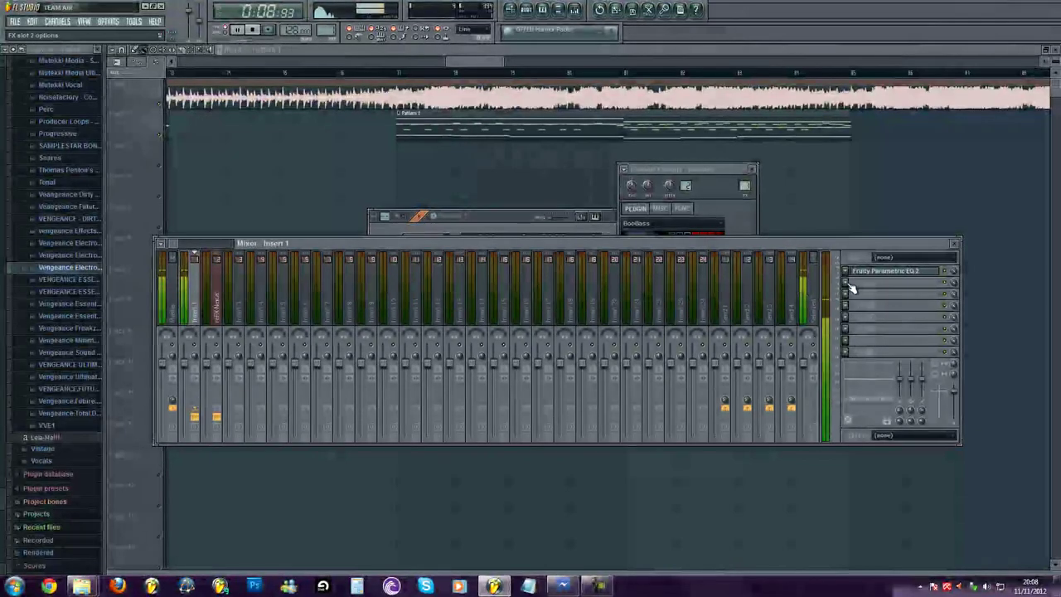
Lower the mixer volume of Insert 1 to about 78% while listening to the bass.
click(851, 287)
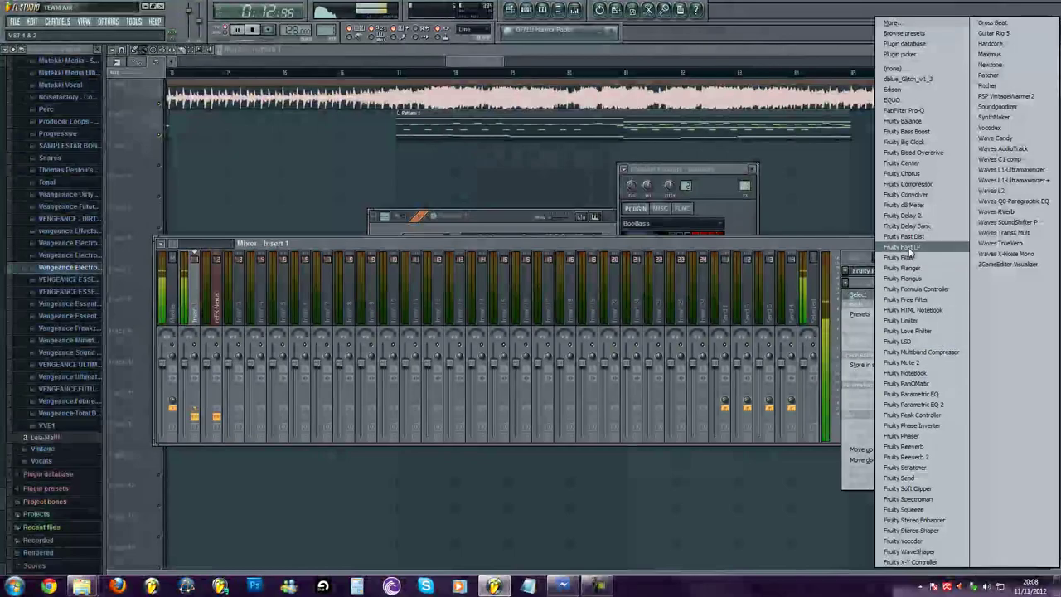
click(186, 412)
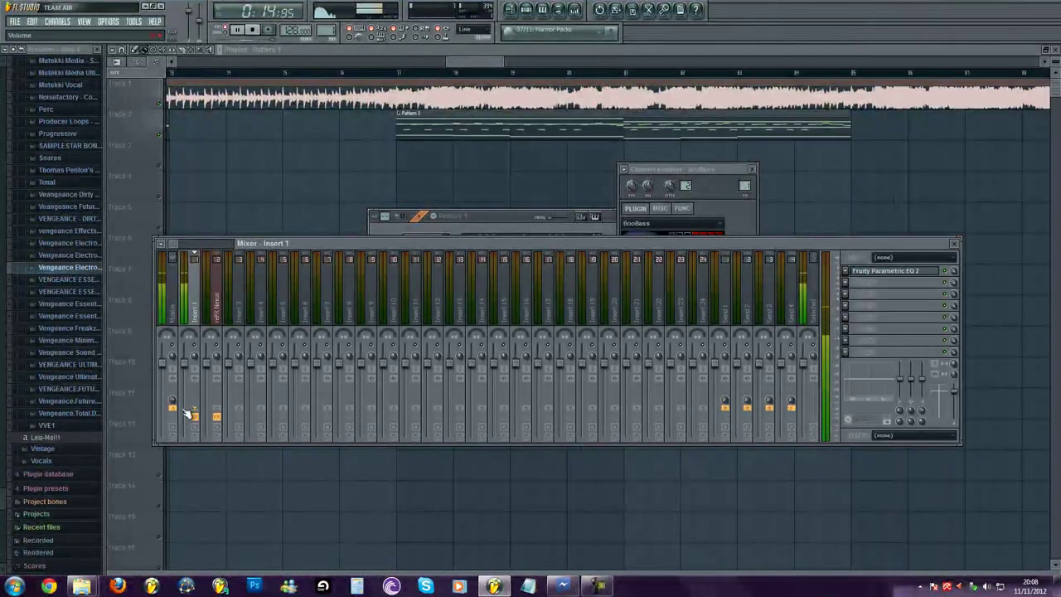
key(space)
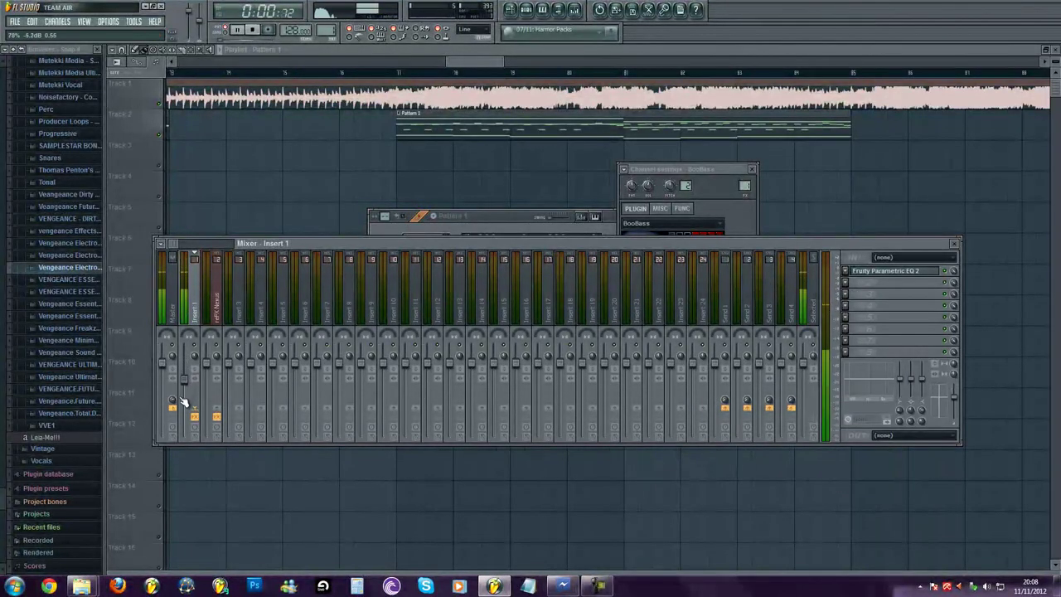
key(space)
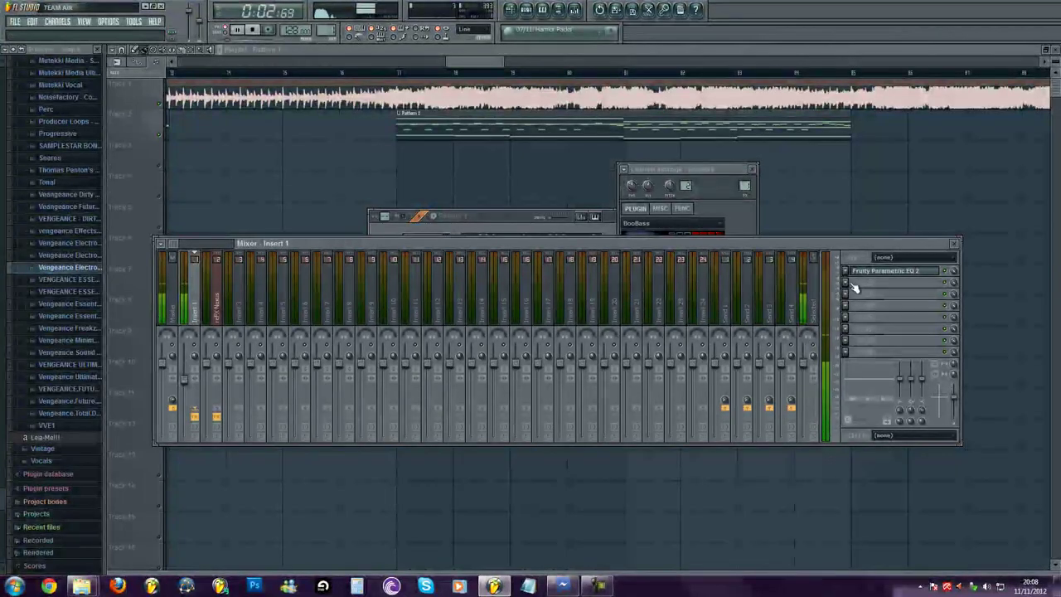
Add dblue Glitch v1.3 to the second effect slot of Insert 1, clear its effect sequence and play the pattern.
click(845, 283)
mouse_move(858, 295)
click(908, 79)
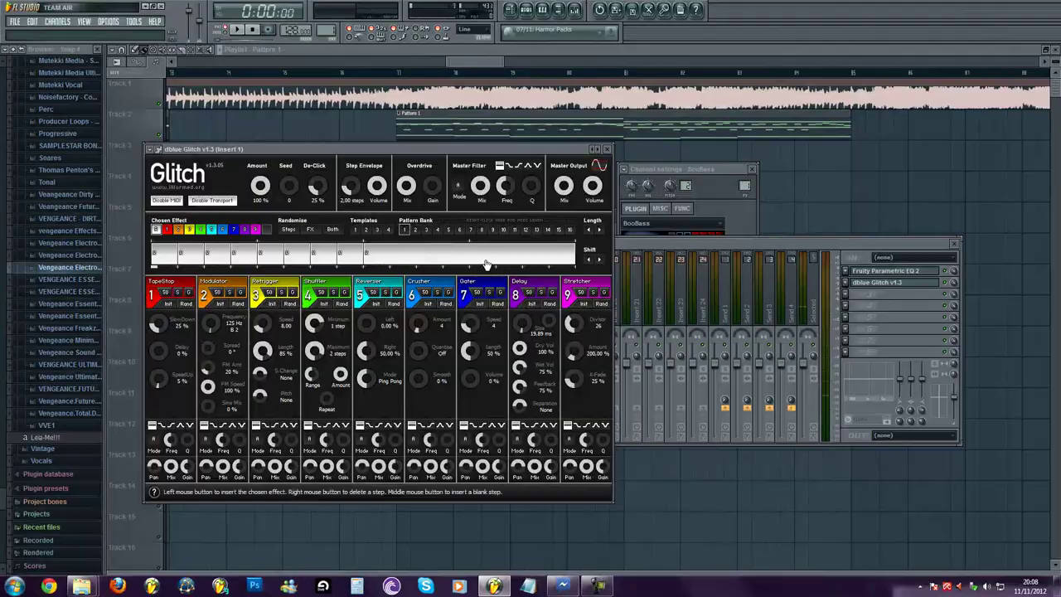
drag(487, 264, 127, 257)
key(space)
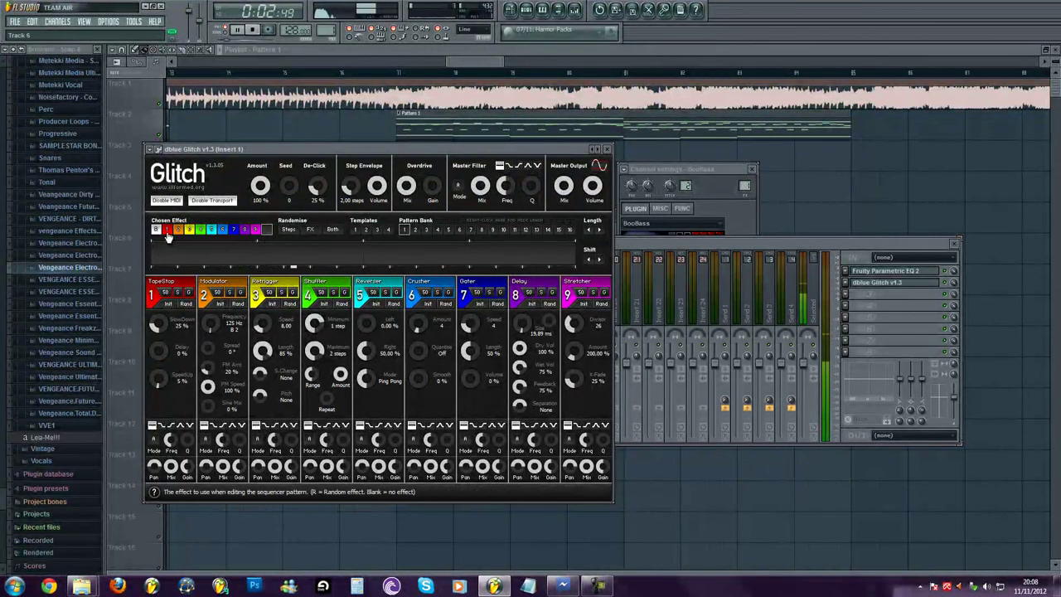
Place the TapeStop effect on steps 8 and 16 of the Glitch sequence, set its SlowDown to 11% and close the plugin and mixer.
key(space)
click(356, 252)
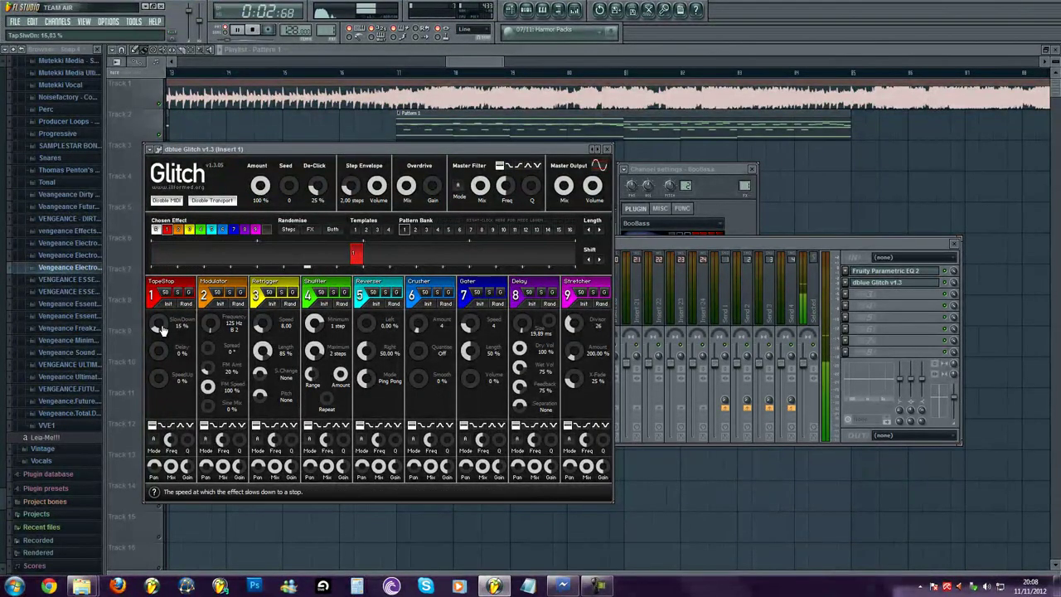
key(space)
key(space)
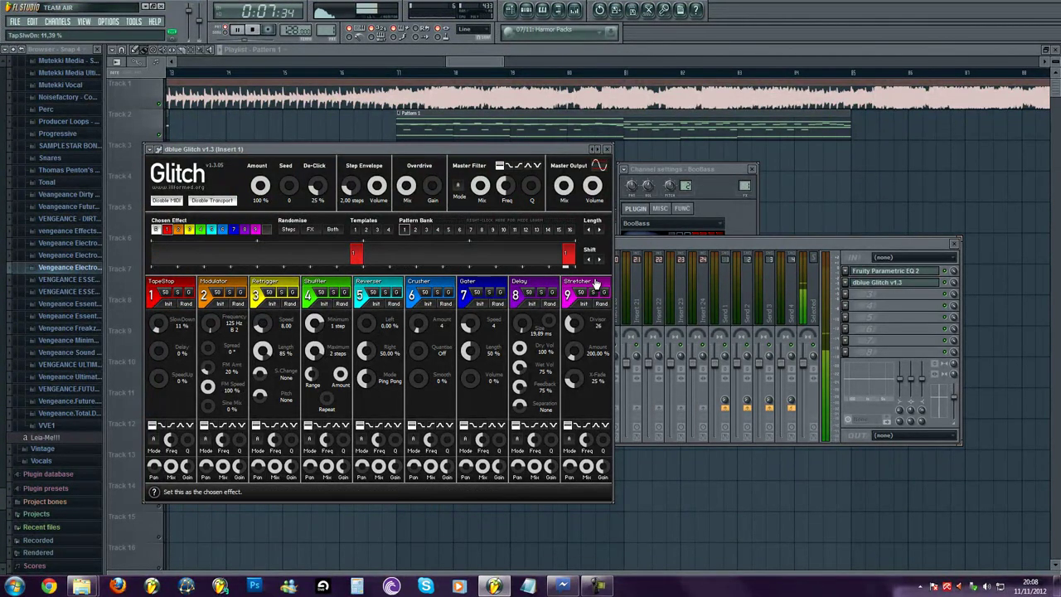
key(Escape)
key(Escape)
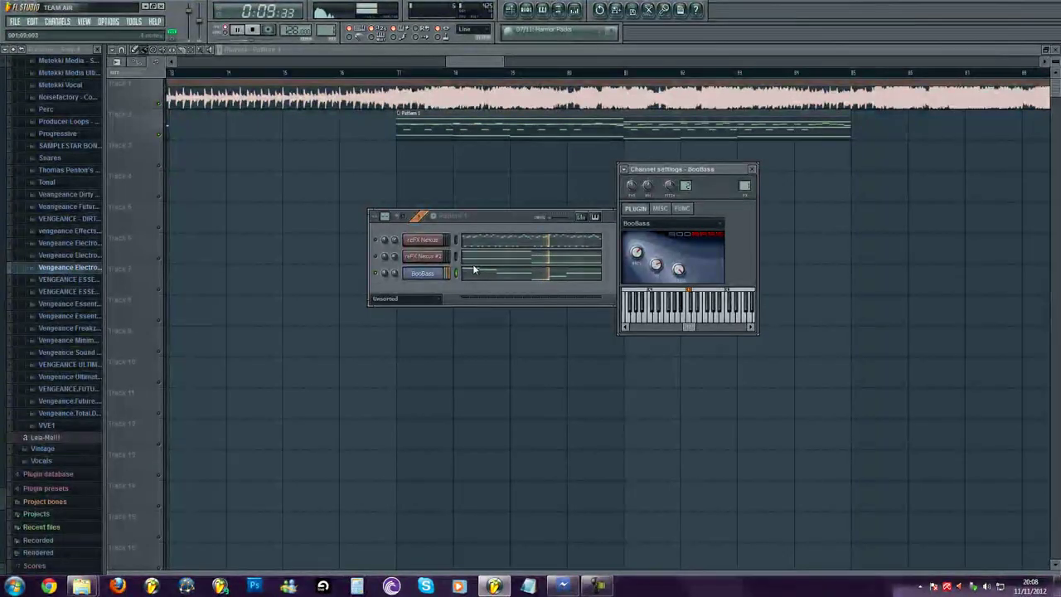
Take the BooBass channel off solo, play the pattern with all channels and close the BooBass settings.
right_click(377, 273)
click(382, 281)
key(space)
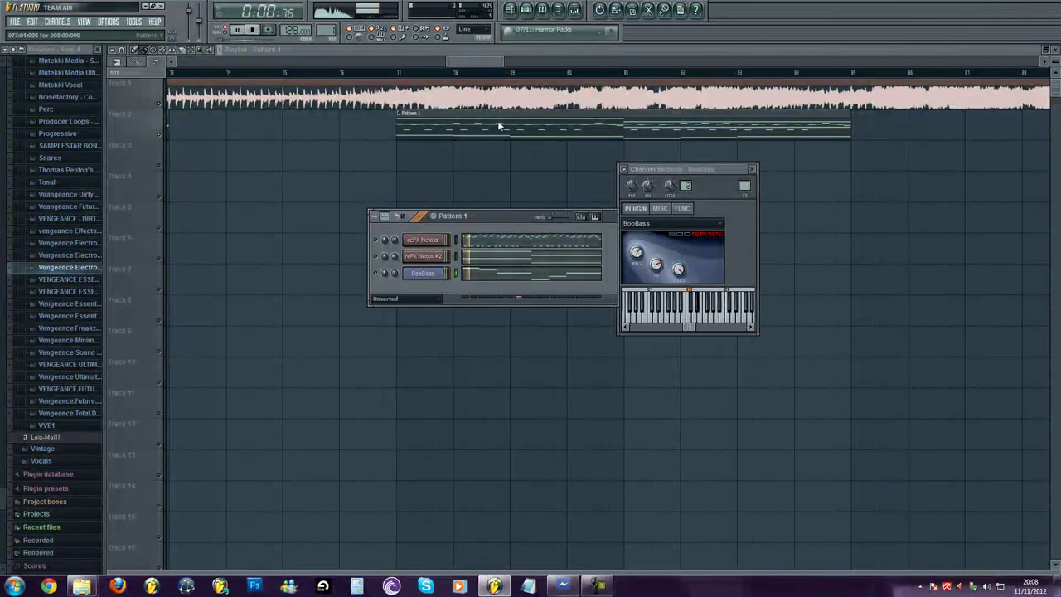
click(752, 169)
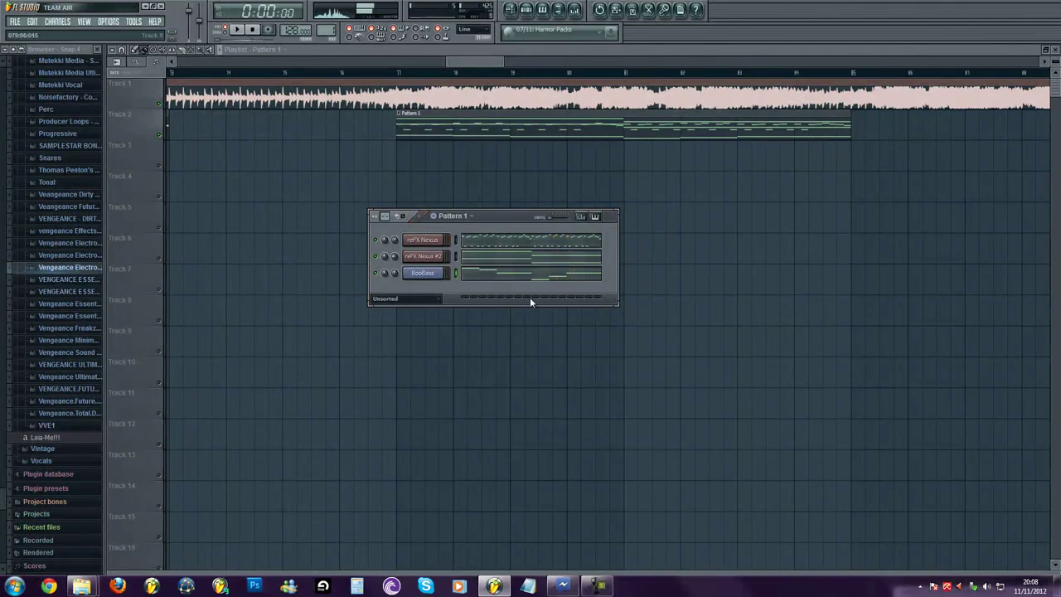
Shorten the G#6 and G#7 notes of reFX Nexus #2 to two bars, ending at bar 7, and start playback.
click(520, 262)
scroll(484, 258, down, 2)
drag(815, 189, 621, 396)
drag(743, 375, 591, 378)
key(space)
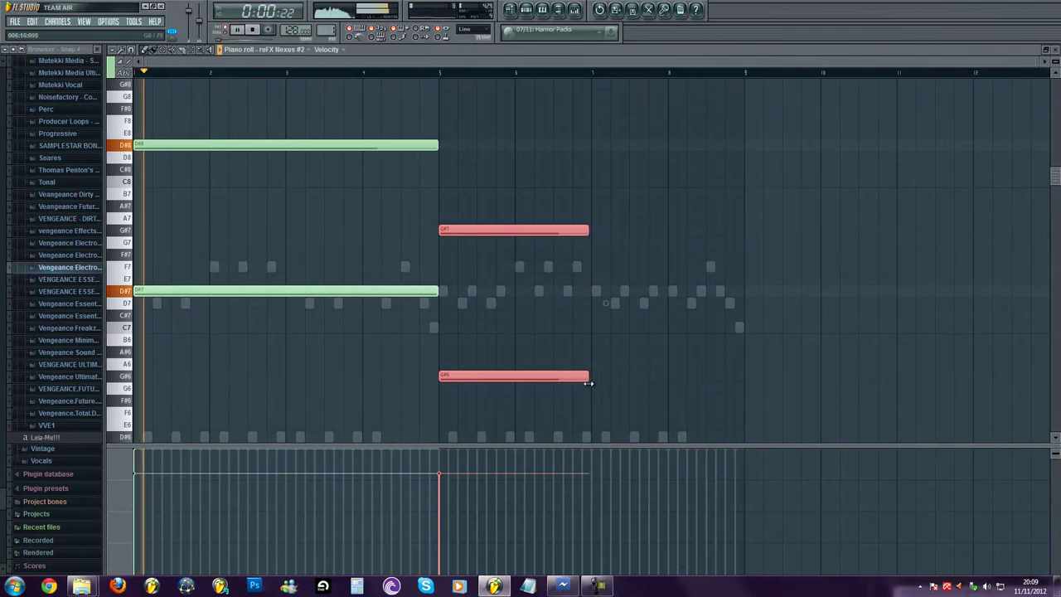
Copy the two-bar G#6 and G#7 notes to bar 7 as G6 and G7, listen to the result and close the piano roll.
scroll(591, 383, down, 3)
scroll(580, 377, down, 3)
scroll(597, 339, down, 6)
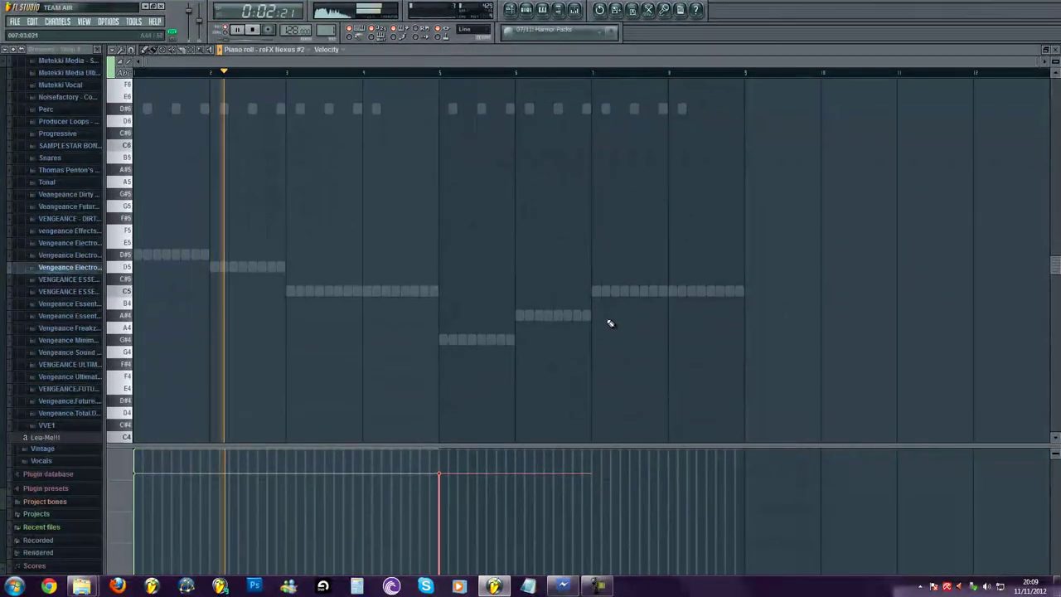
scroll(539, 265, up, 6)
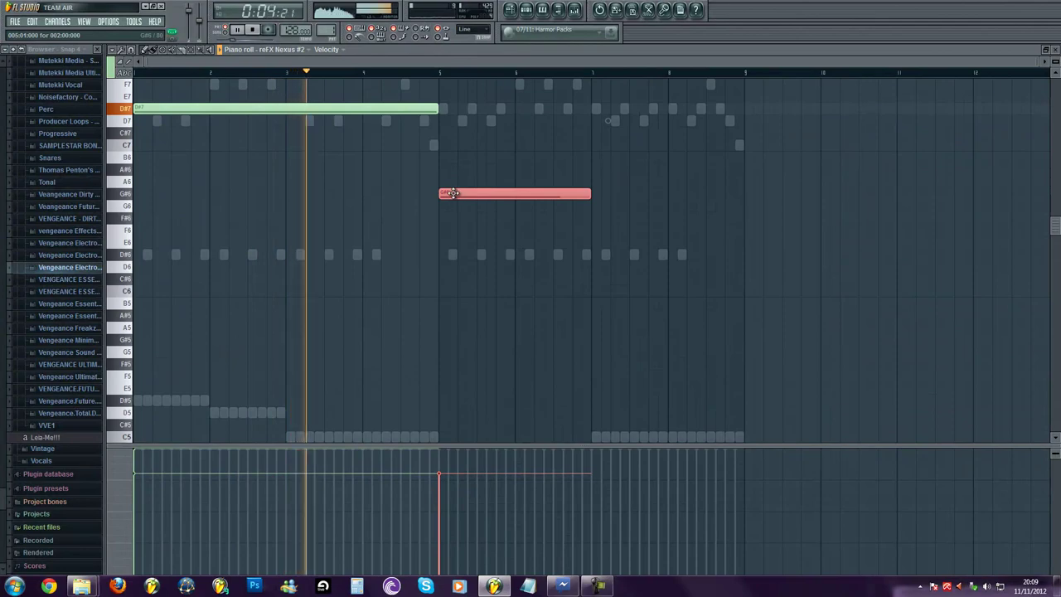
shift+drag(445, 194, 606, 204)
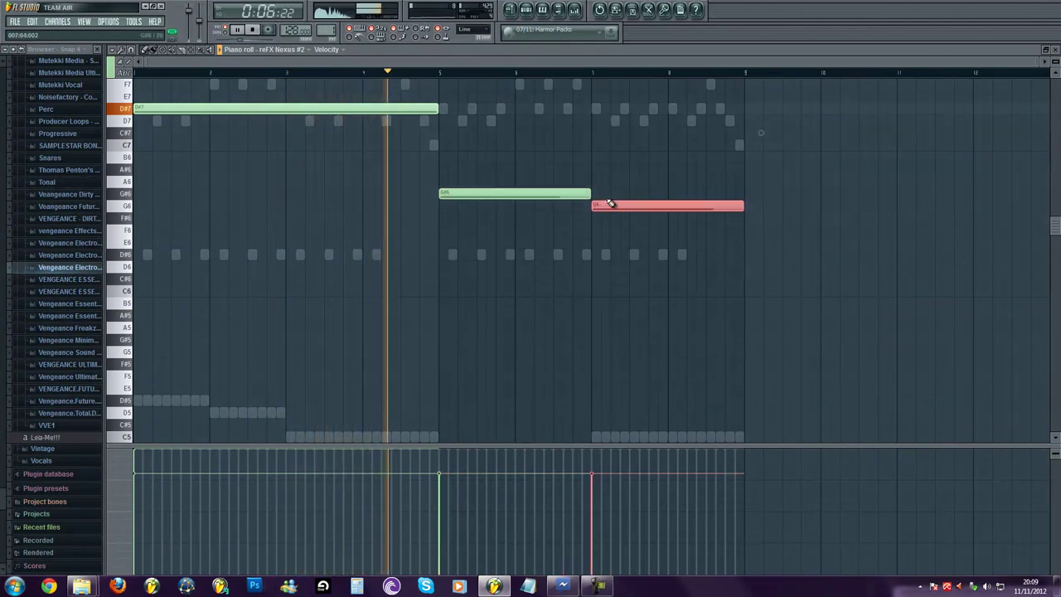
scroll(609, 207, up, 3)
scroll(623, 216, up, 3)
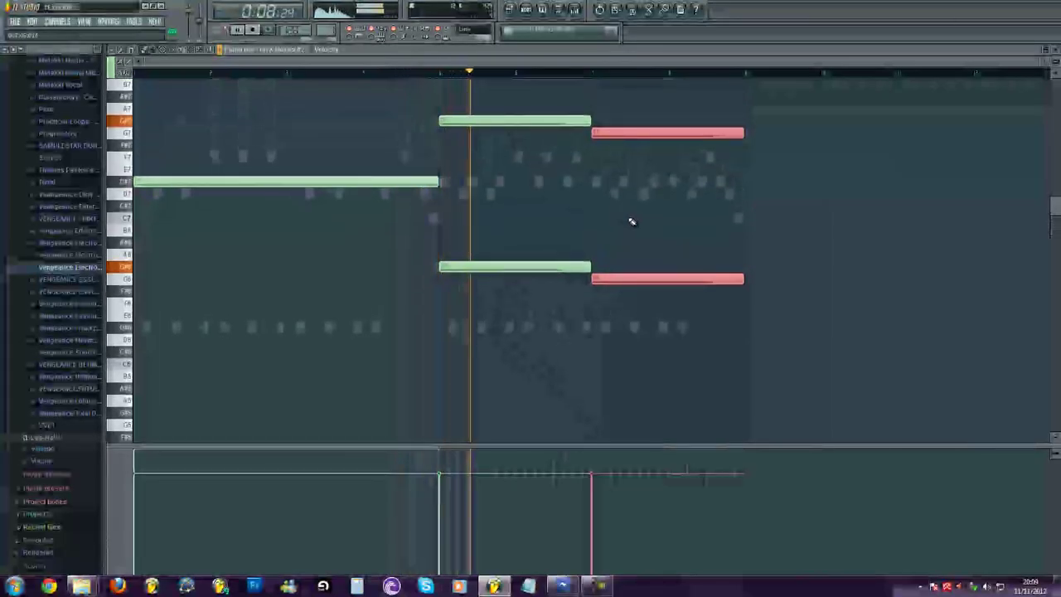
scroll(703, 224, up, 1)
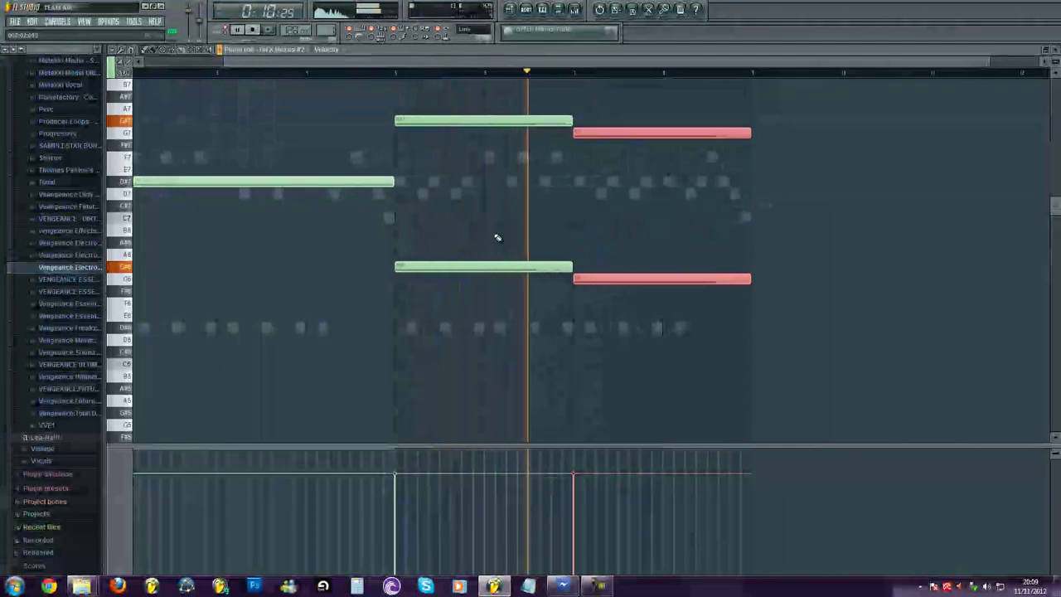
scroll(586, 249, down, 1)
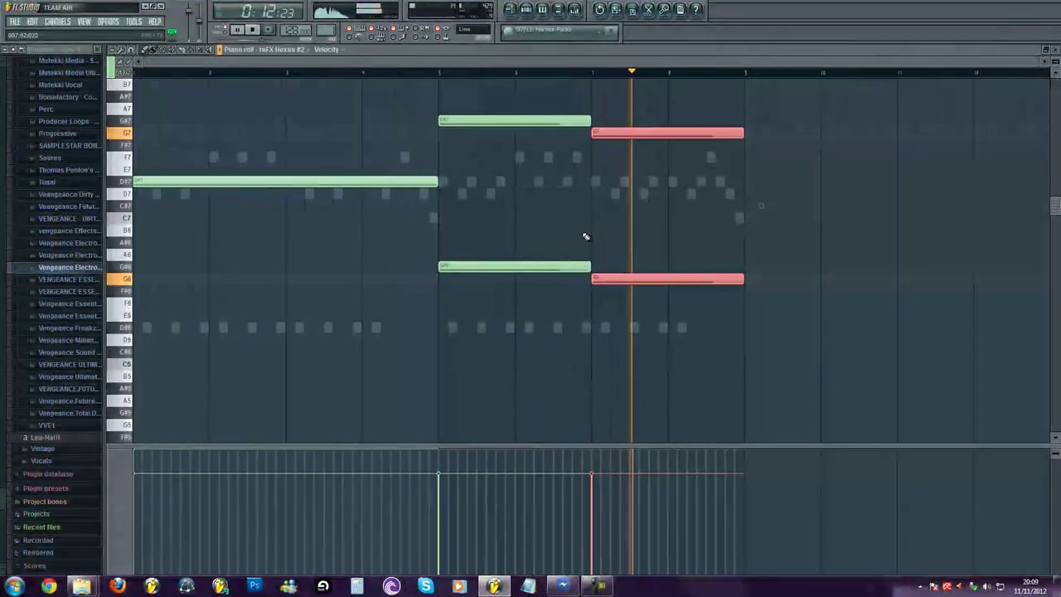
key(Escape)
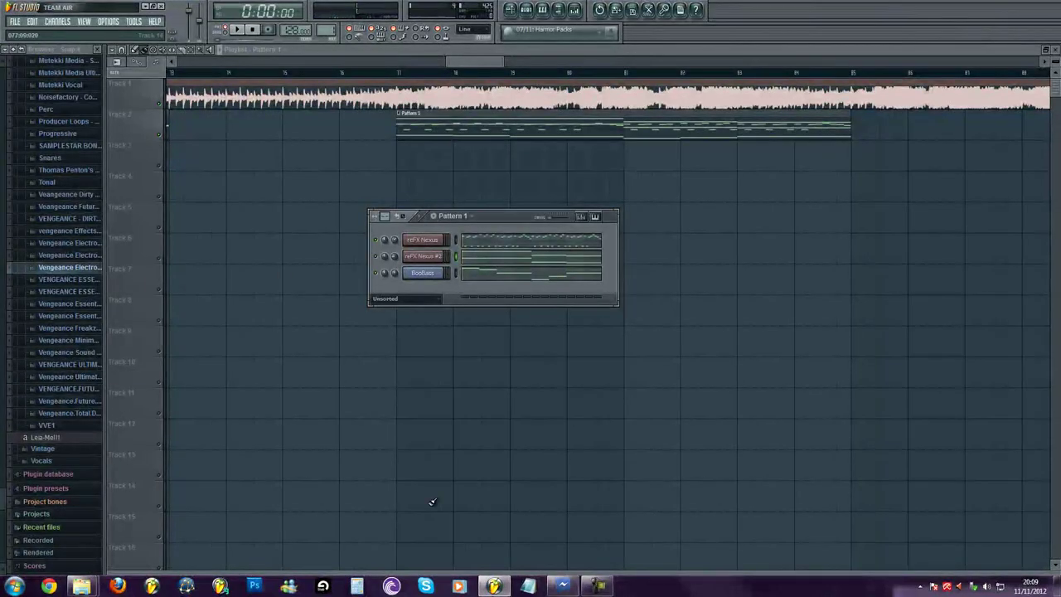
Find the Guitar presets in the browser and add Acoustic Guitar 01 as a new DirectWave channel.
click(593, 585)
click(593, 585)
drag(3, 504, 2, 327)
scroll(60, 120, up, 3)
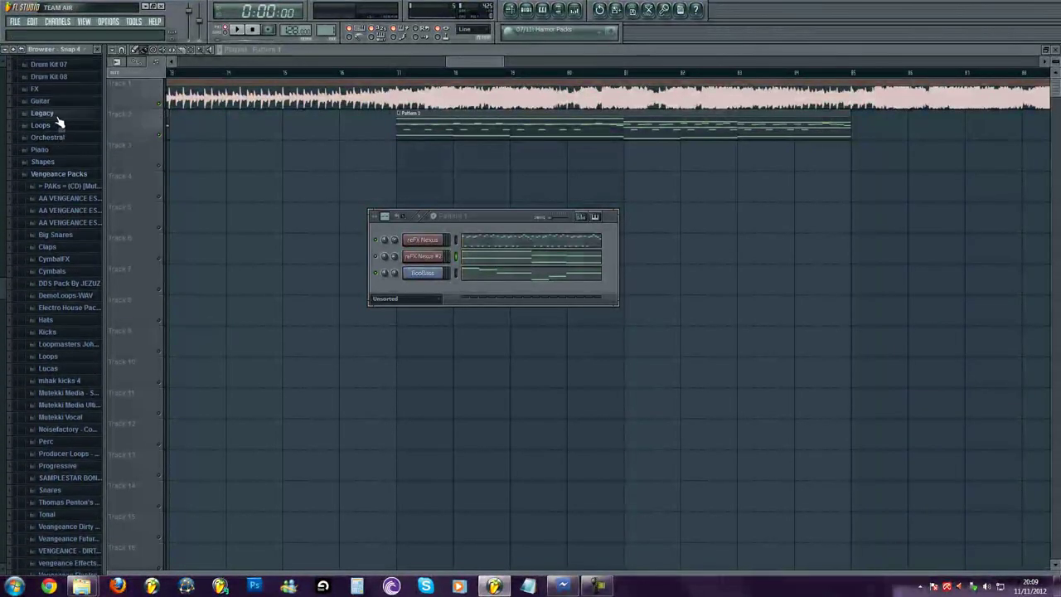
click(42, 100)
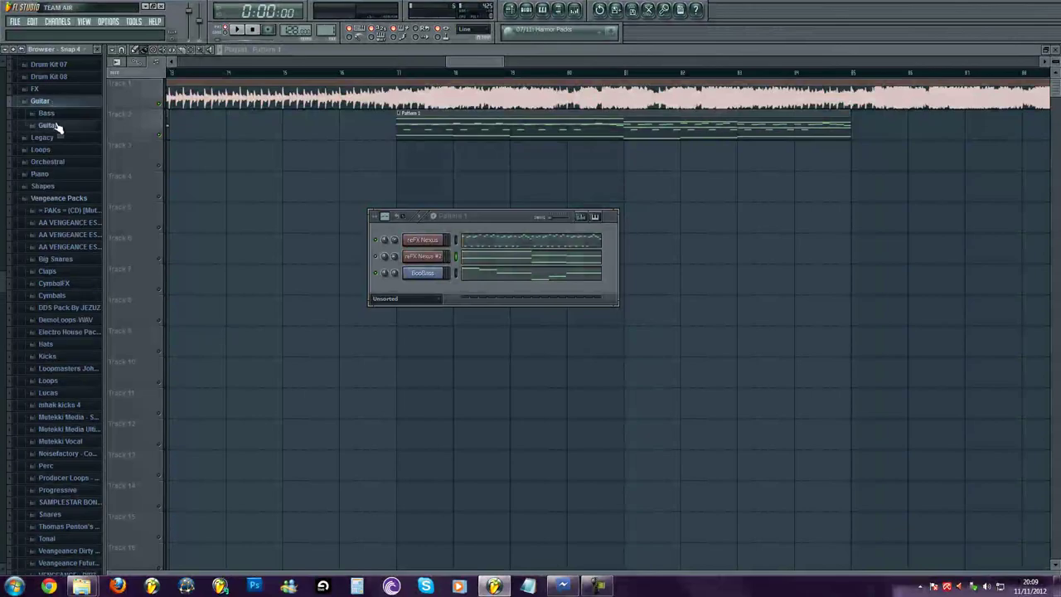
click(57, 126)
drag(66, 164, 423, 290)
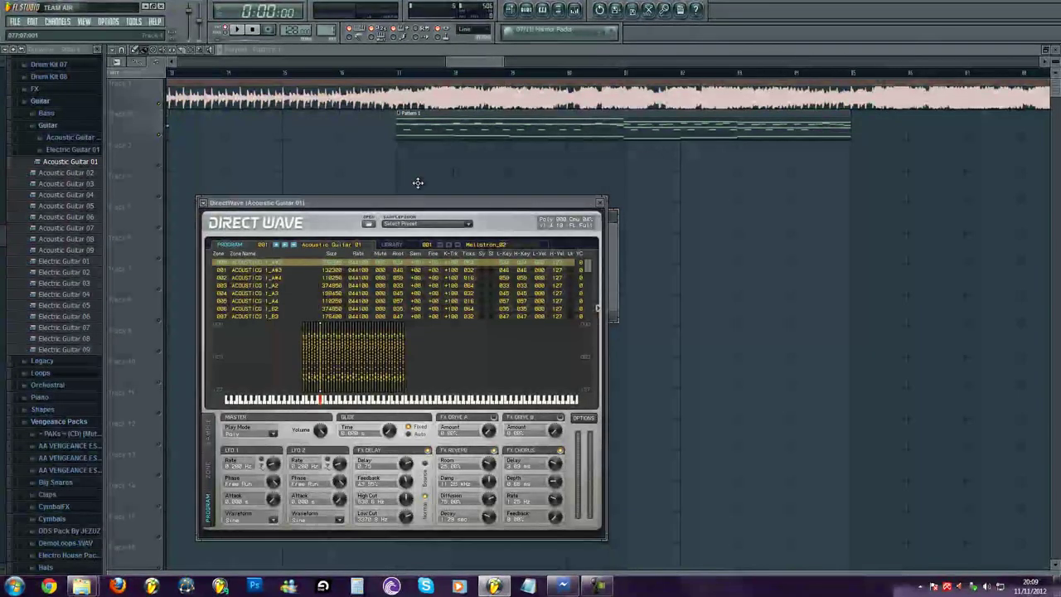
Play the reference track in the playlist from bar 85, skip ahead to about bar 89 and stop playback.
click(477, 55)
scroll(477, 61, down, 2)
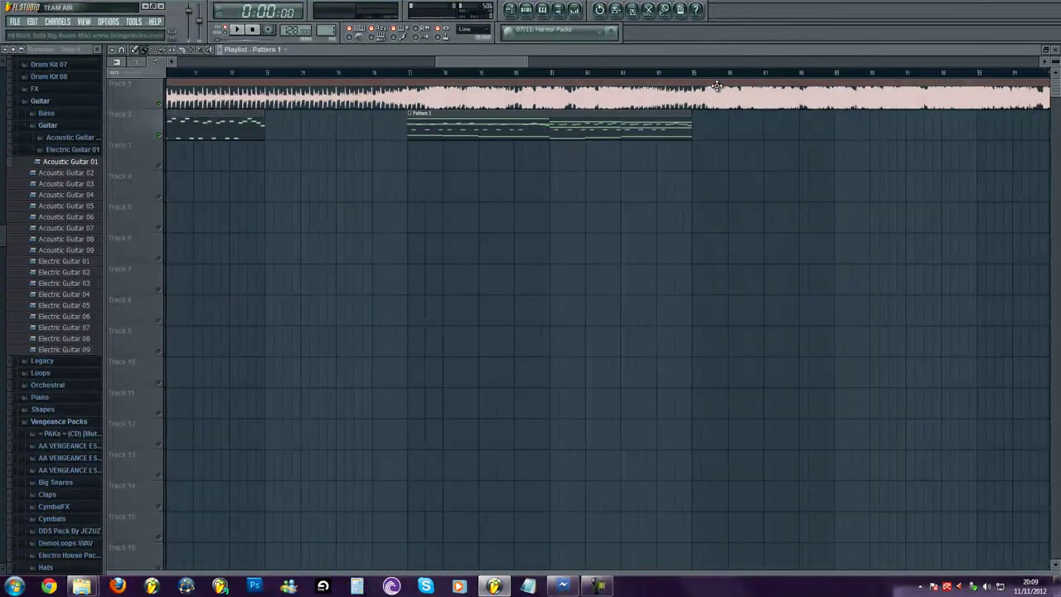
click(693, 76)
key(space)
scroll(602, 76, down, 2)
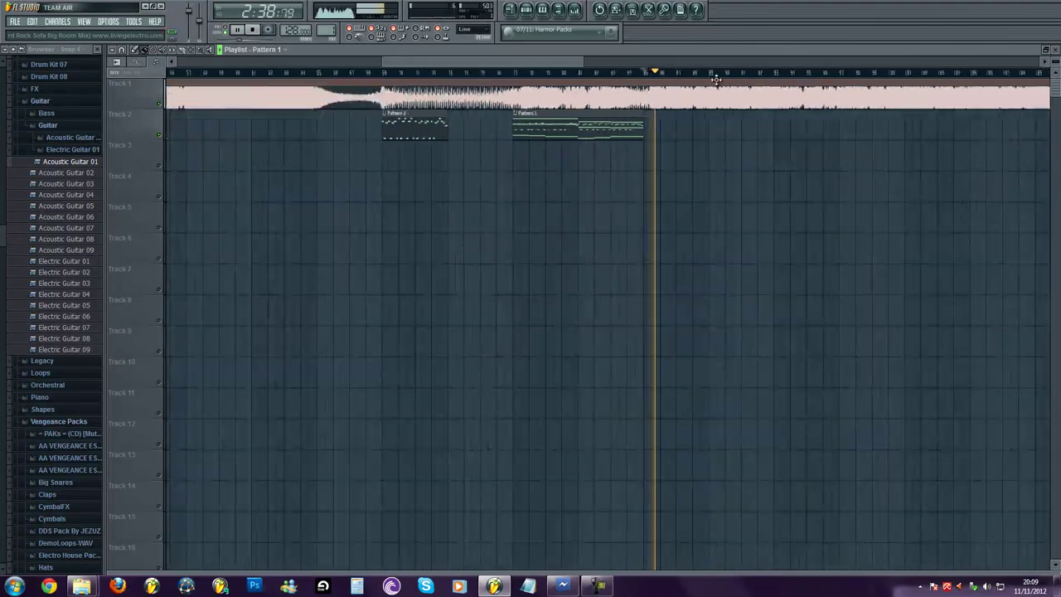
click(709, 74)
key(space)
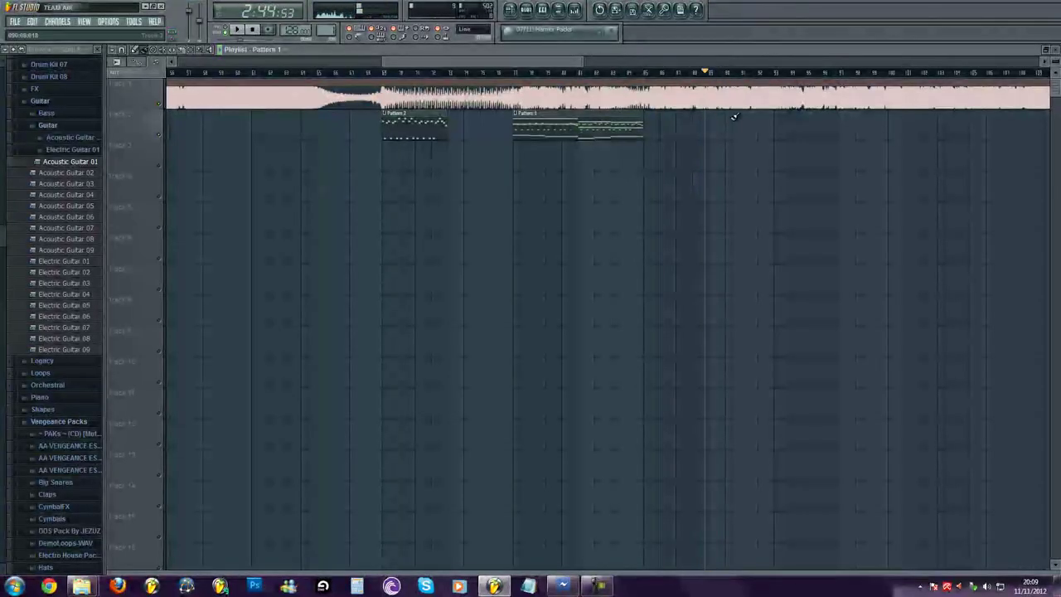
Close the playlist and DirectWave windows and try the Electric Guitar 01 preset on the acoustic guitar channel.
key(F5)
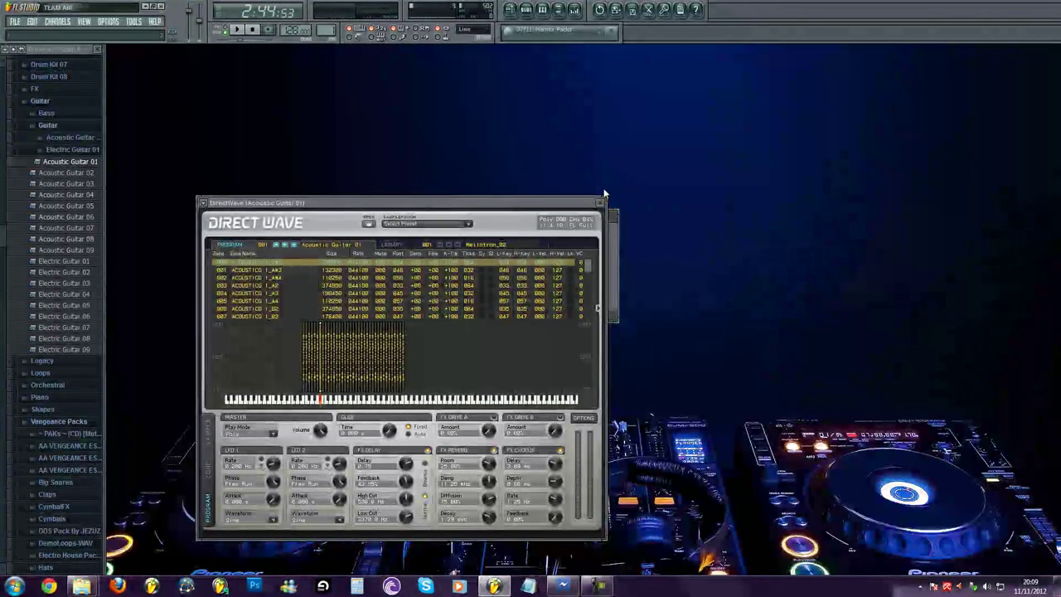
click(602, 203)
drag(50, 261, 418, 292)
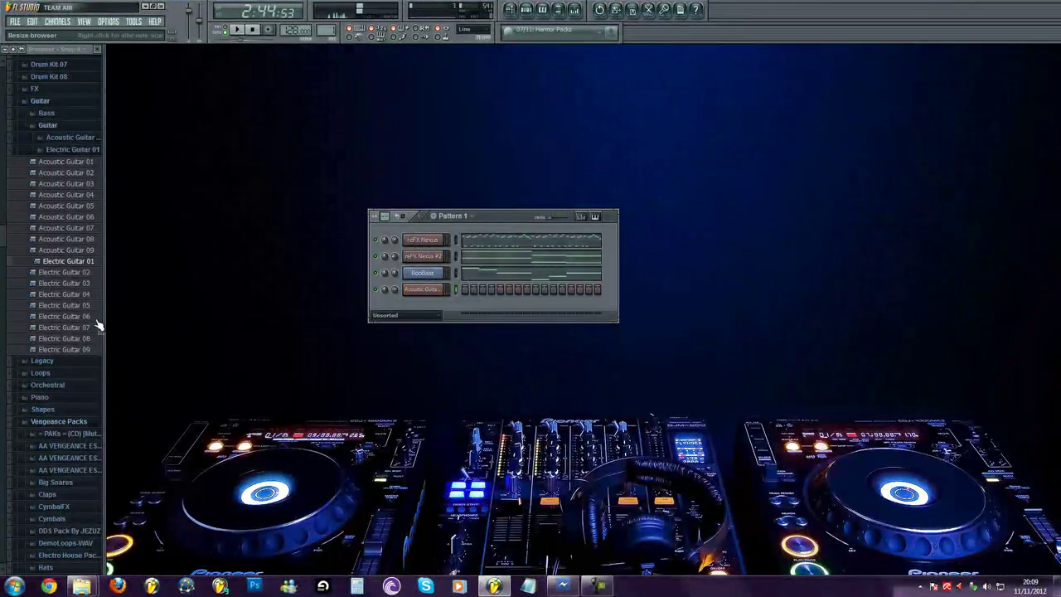
Replace the acoustic guitar channel's instrument with RealStrat and close the plugin window.
right_click(445, 287)
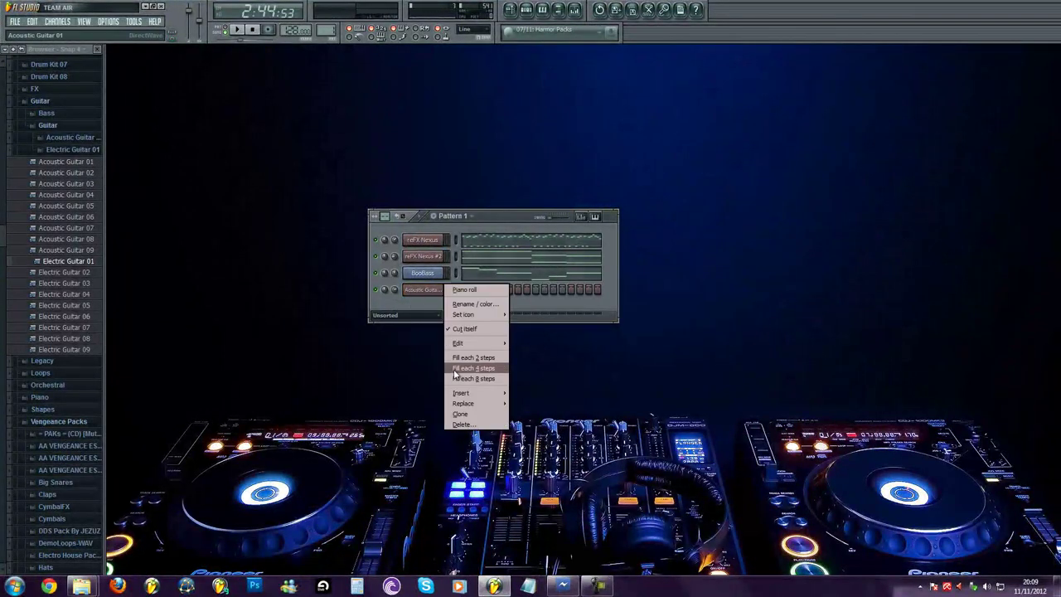
mouse_move(463, 403)
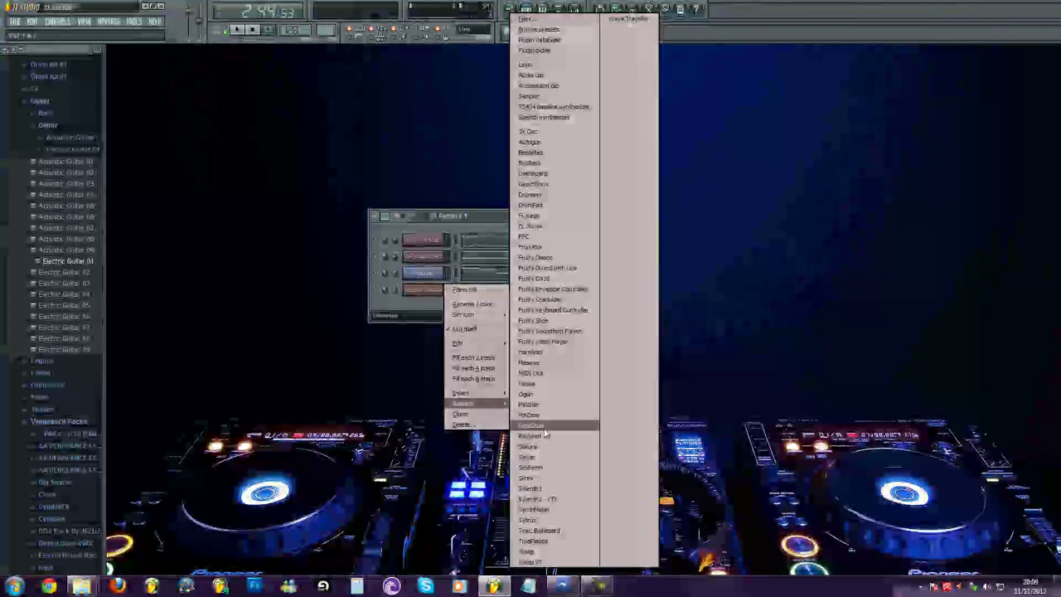
click(545, 428)
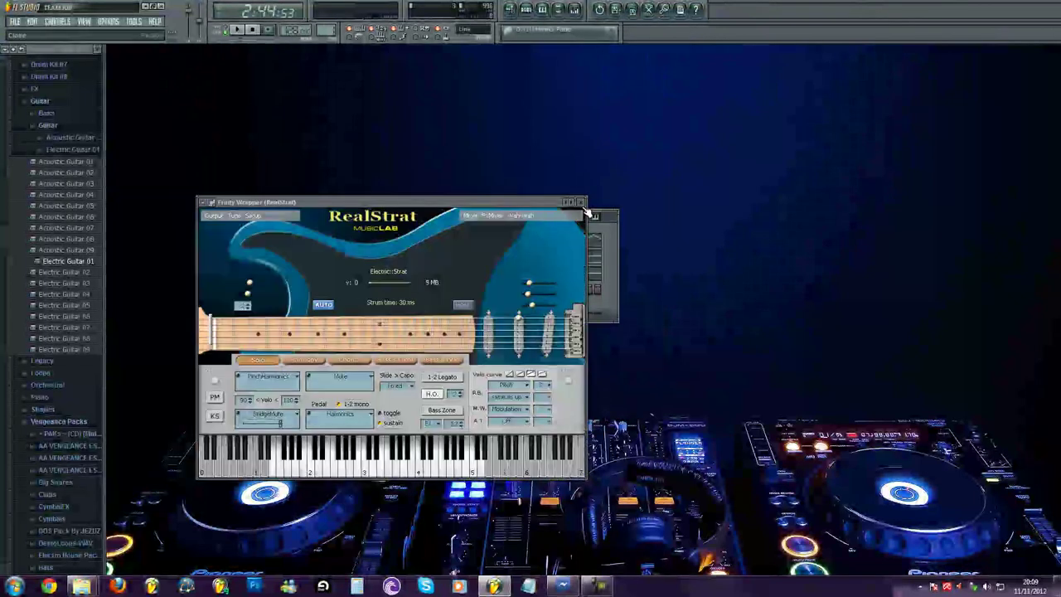
click(581, 202)
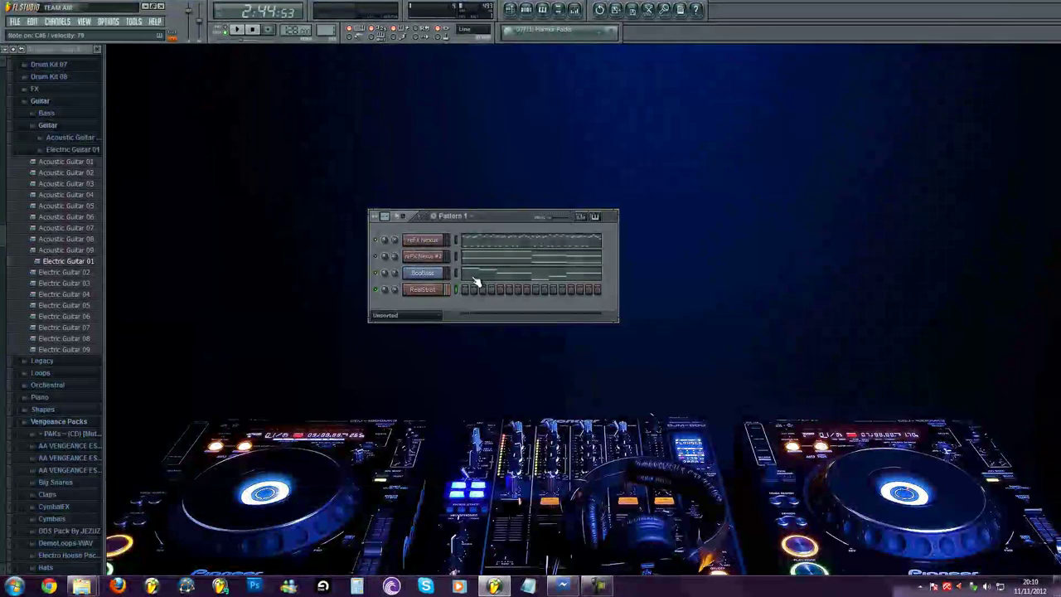
Open RealStrat to audition its sound and close its plugin and channel settings windows.
click(427, 294)
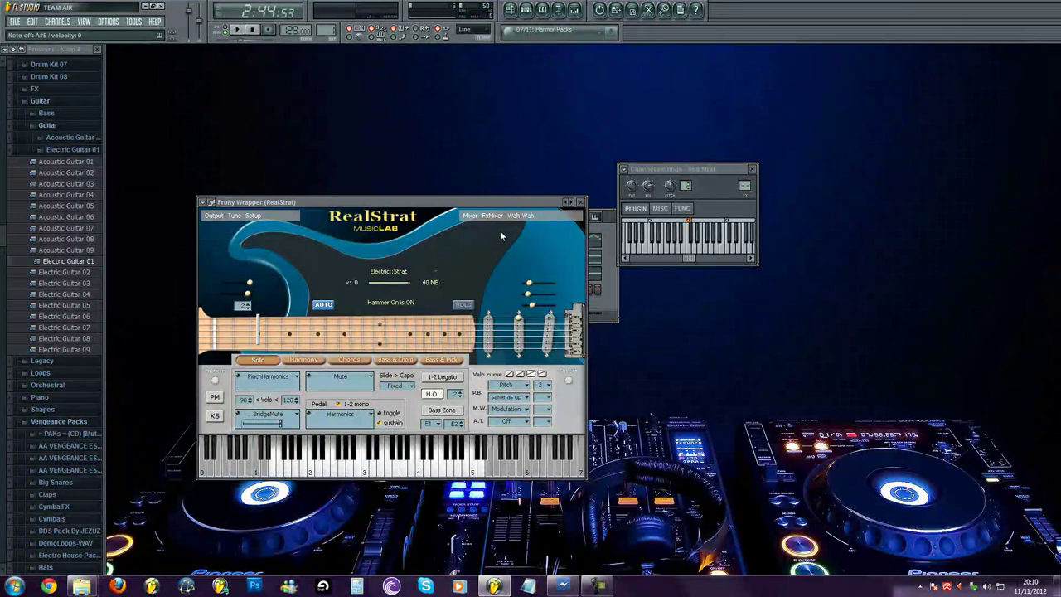
click(581, 202)
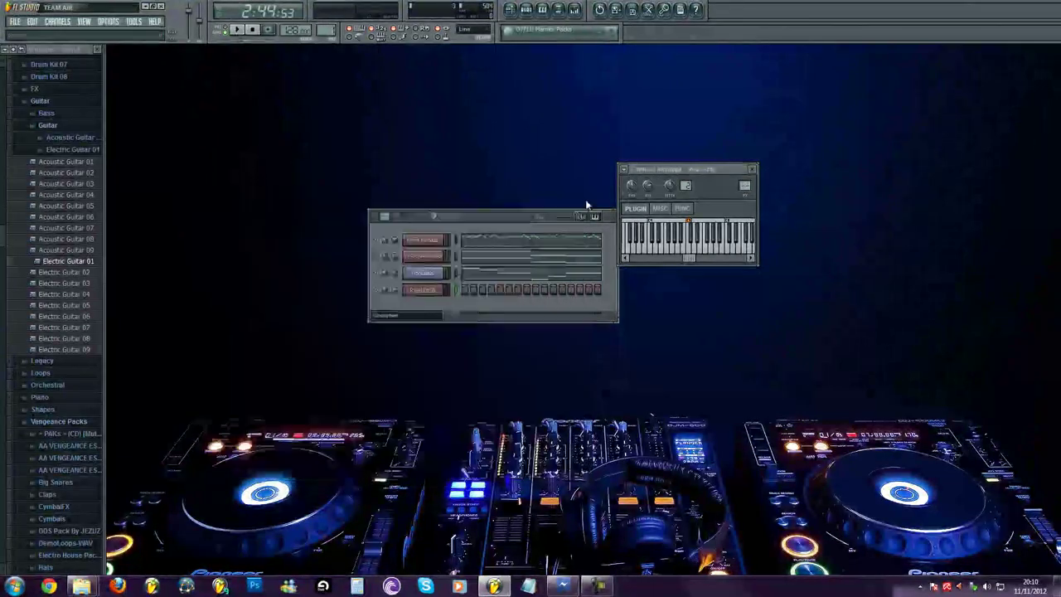
click(751, 169)
Try single D#5 and D#4 notes at the start of the RealStrat piano roll and remove them.
right_click(425, 290)
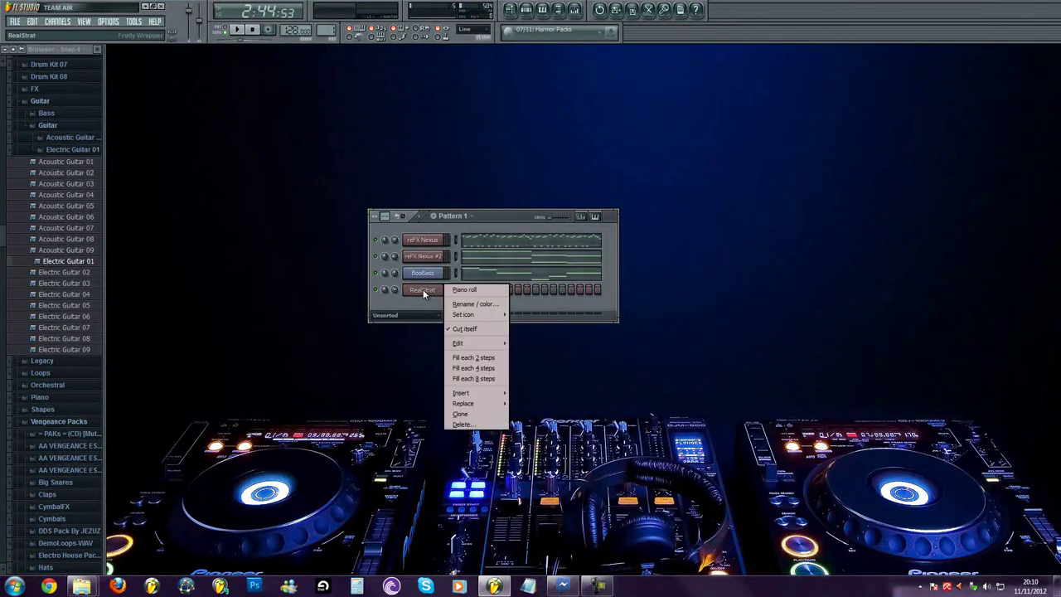
click(479, 290)
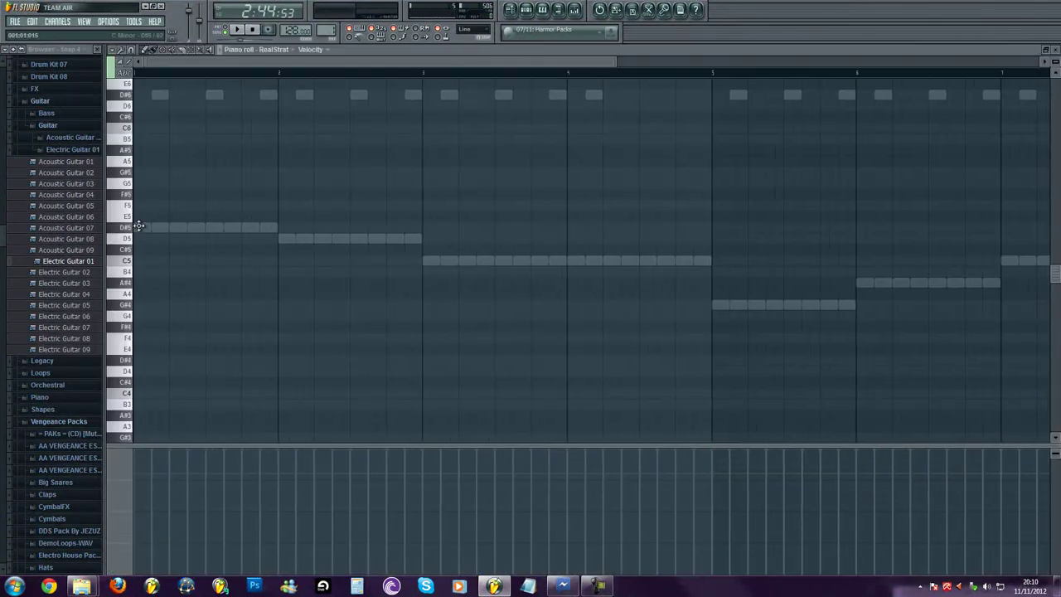
click(141, 228)
right_click(145, 228)
click(142, 359)
right_click(143, 360)
key(Escape)
Copy the whole BooBass bassline into the RealStrat piano roll one octave lower and play it.
click(539, 268)
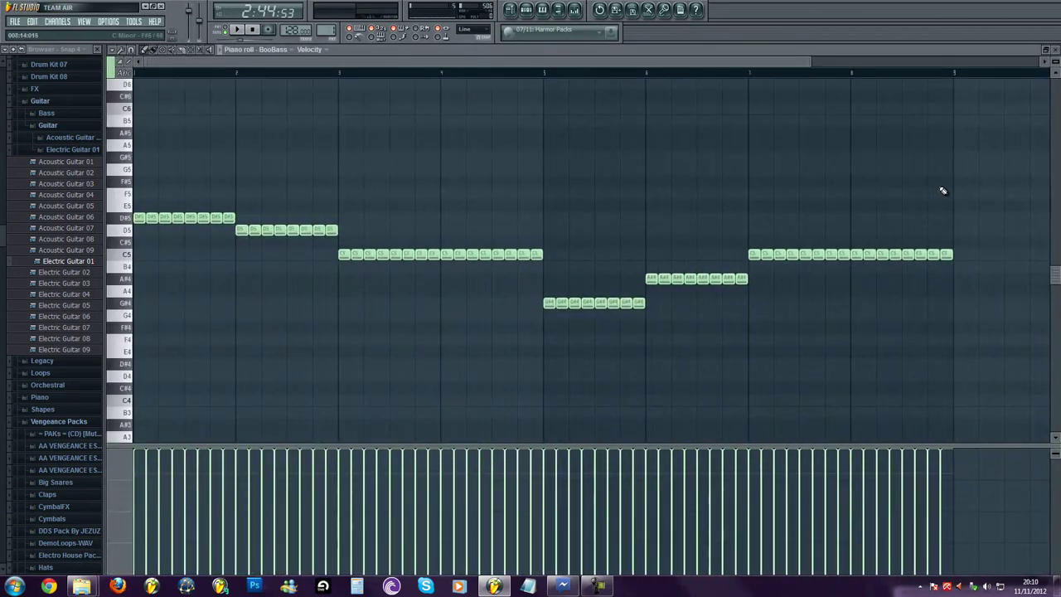
key(ctrl+a)
drag(1, 393, 33, 377)
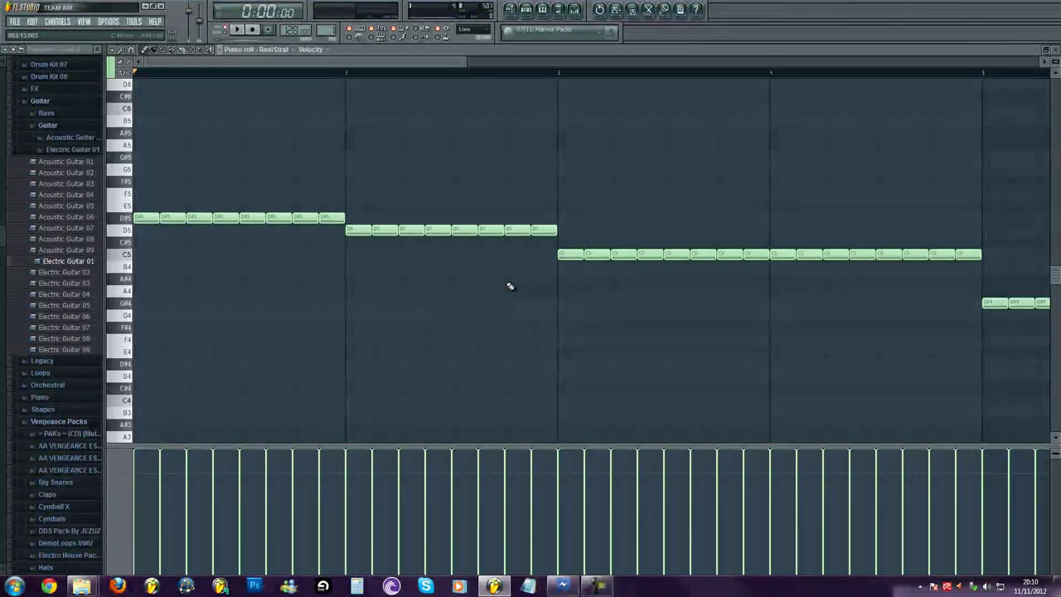
key(space)
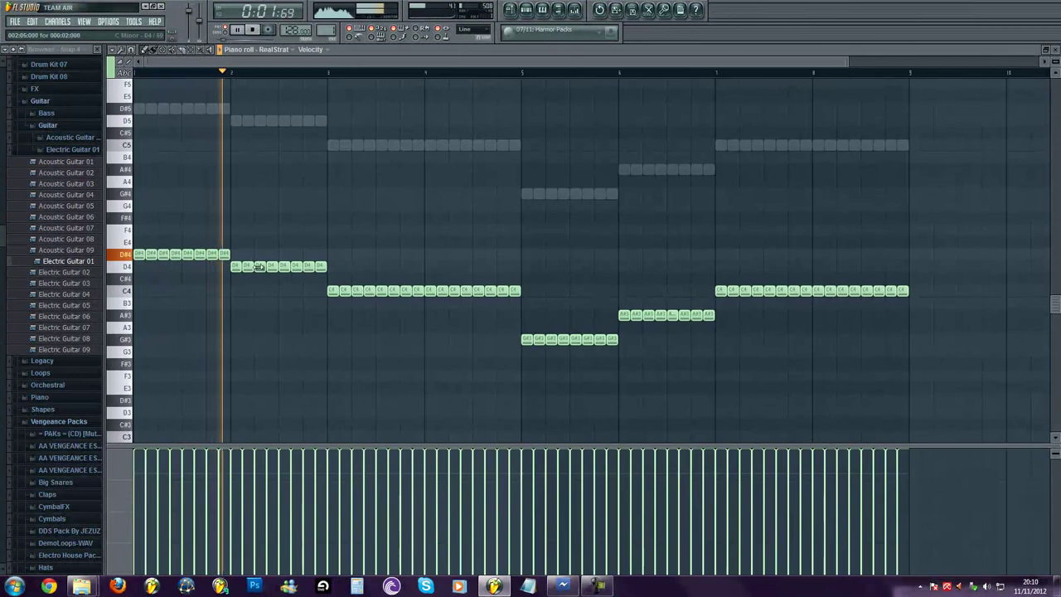
Copy the D#4 notes in bar 1 of RealStrat up to G#4 and C5.
click(108, 257)
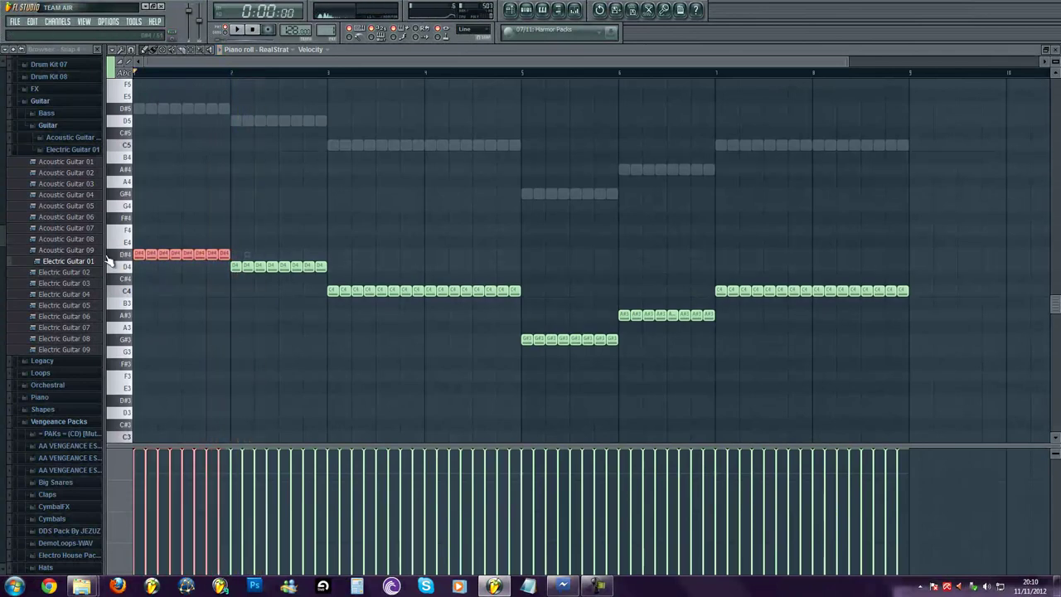
scroll(142, 267, up, 2)
scroll(137, 277, up, 1)
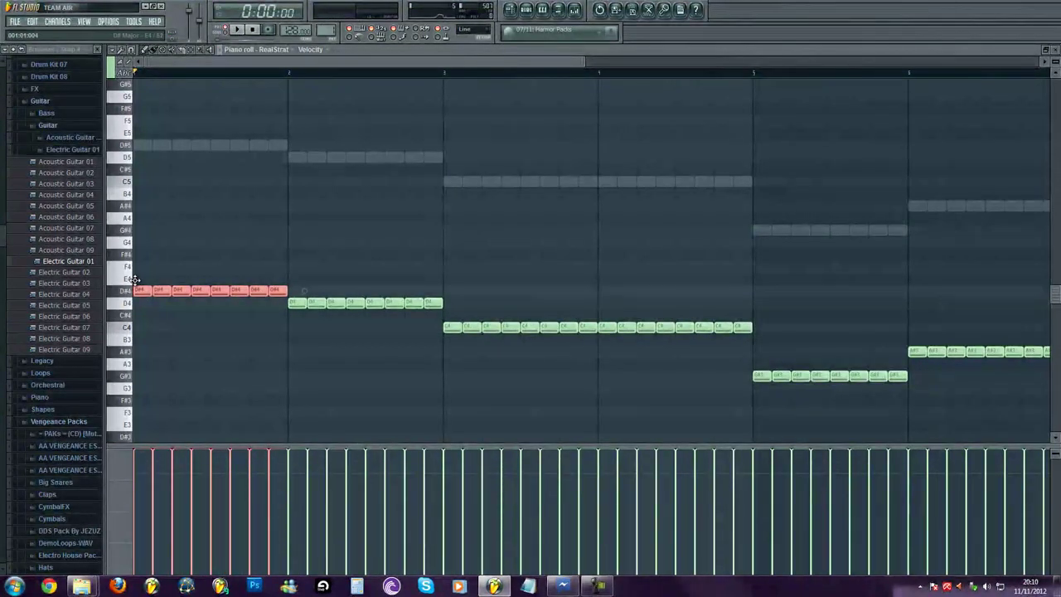
drag(134, 279, 137, 181)
ctrl+click(149, 204)
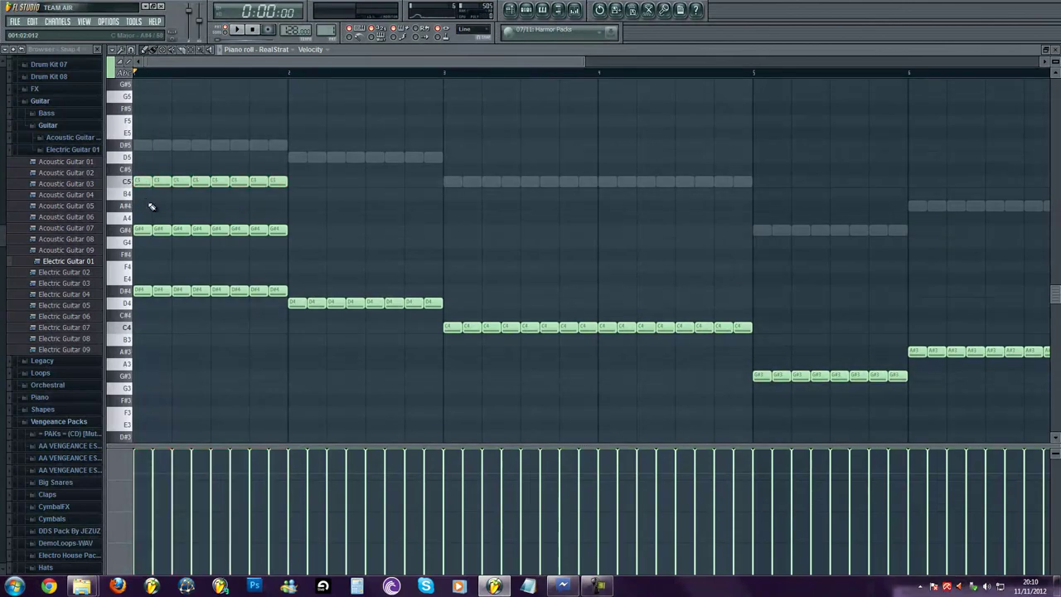
Lower bar 1's G#4 notes to G4 and its C5 notes to A#4, and listen to the chord.
drag(290, 228, 141, 241)
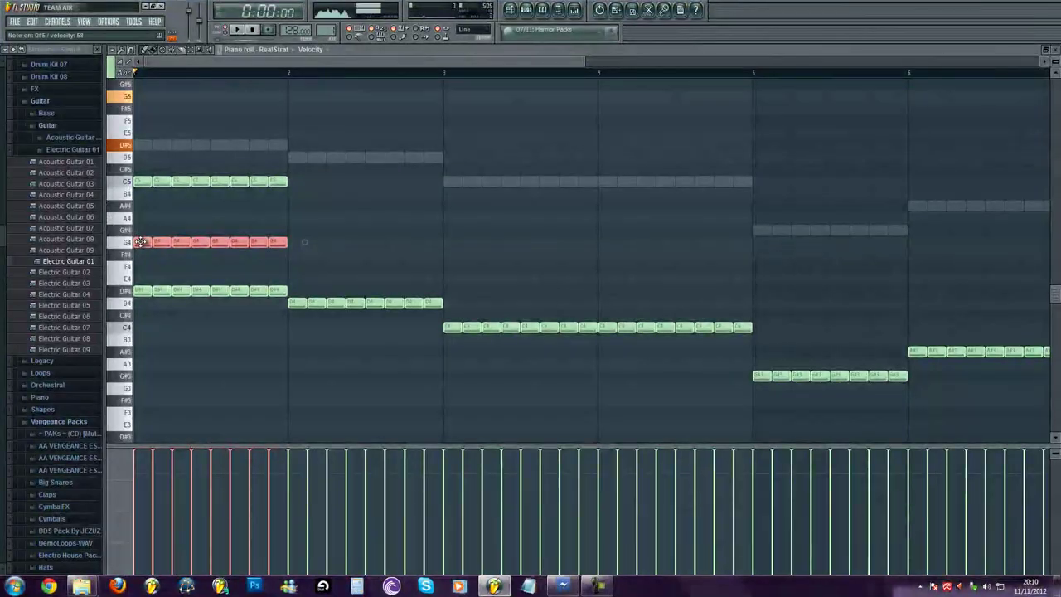
key(ctrl+d)
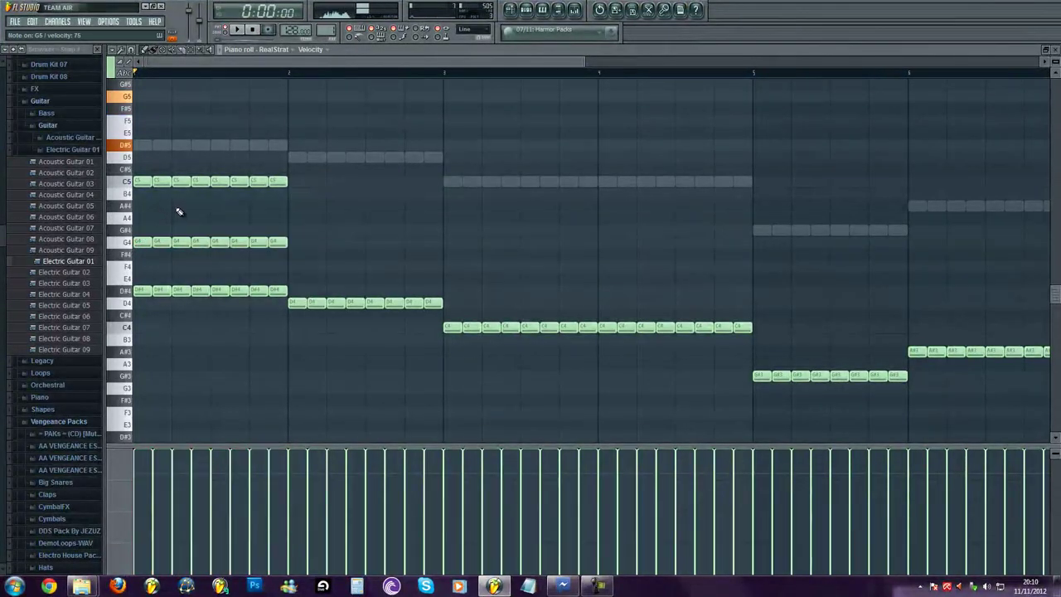
drag(289, 164, 135, 209)
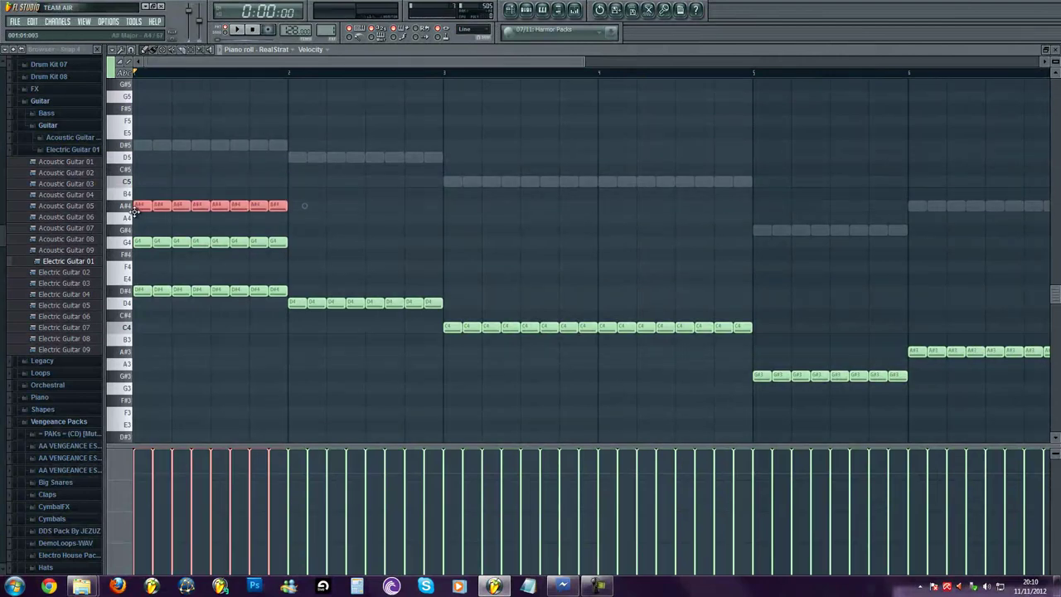
key(ctrl+d)
key(space)
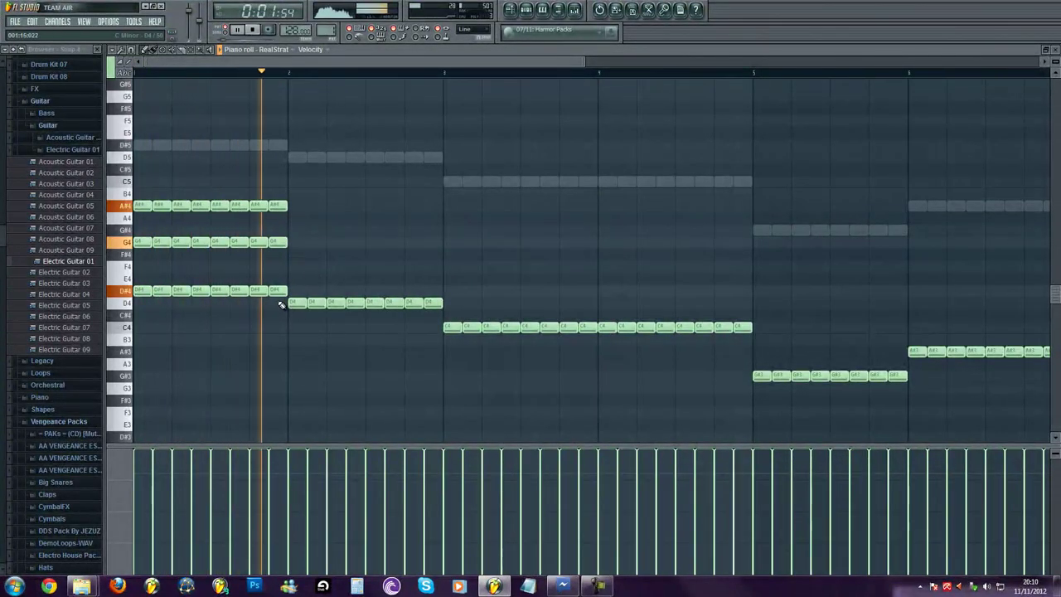
key(space)
Copy bar 2's D4 notes up to G4 and A#4 and start playback.
drag(272, 306, 459, 303)
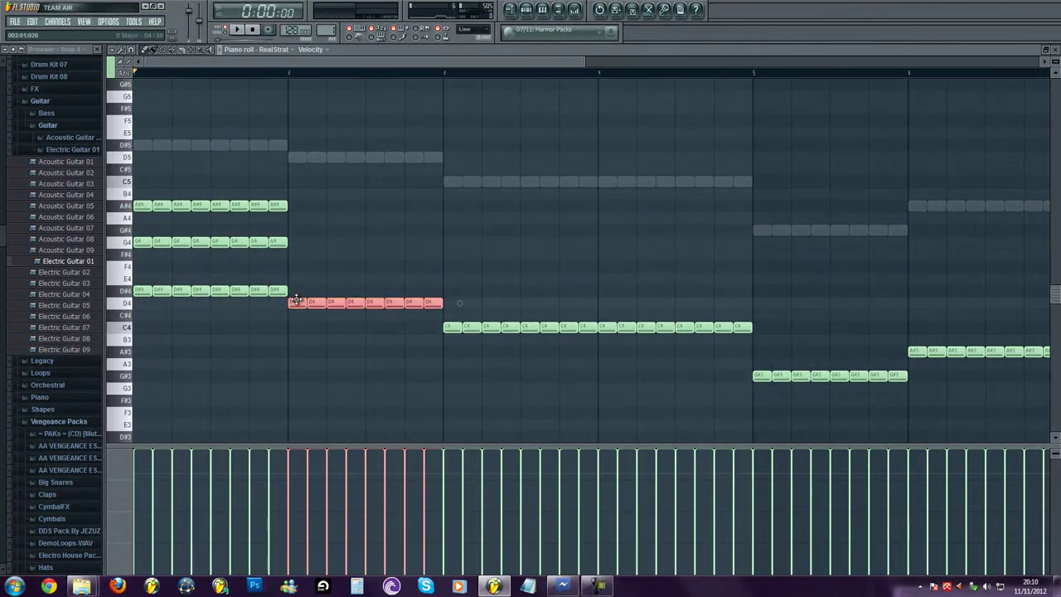
drag(296, 300, 298, 200)
key(ctrl+d)
key(space)
Duplicate the two-bar G4 and A#4 note rows across bars 3 to 8 and play the pattern.
drag(460, 179, 447, 242)
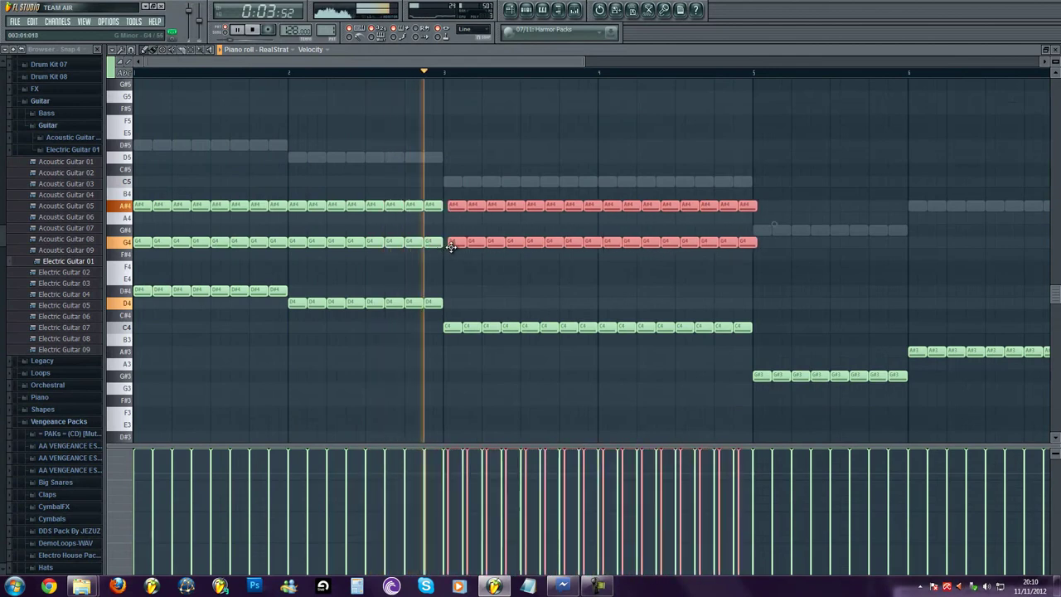
key(ctrl+d)
scroll(417, 251, down, 3)
drag(562, 202, 531, 242)
key(space)
key(space)
key(ctrl+d)
scroll(737, 258, down, 1)
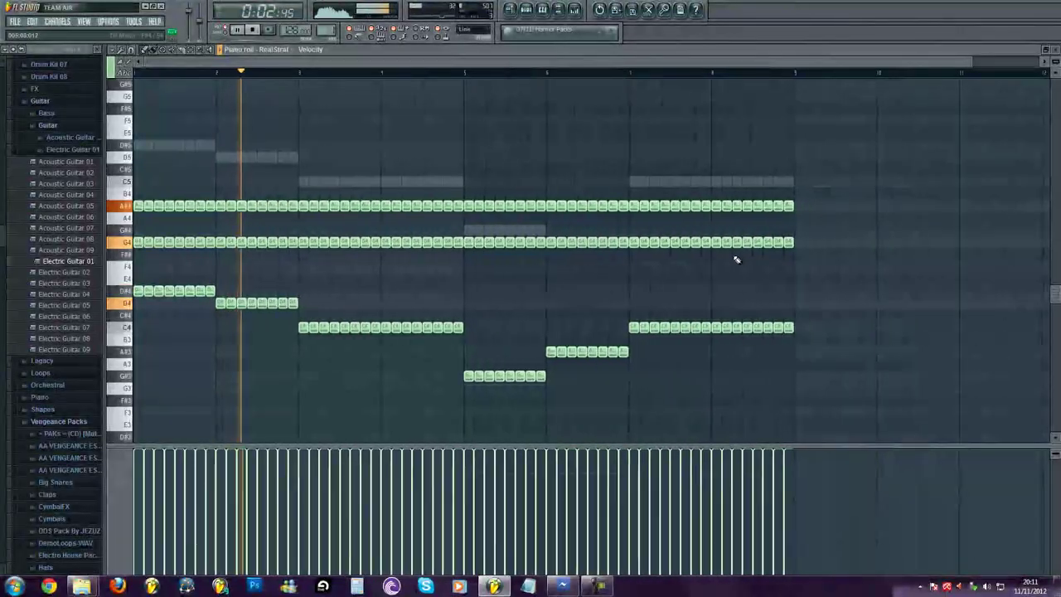
drag(808, 242, 596, 257)
key(ctrl+d)
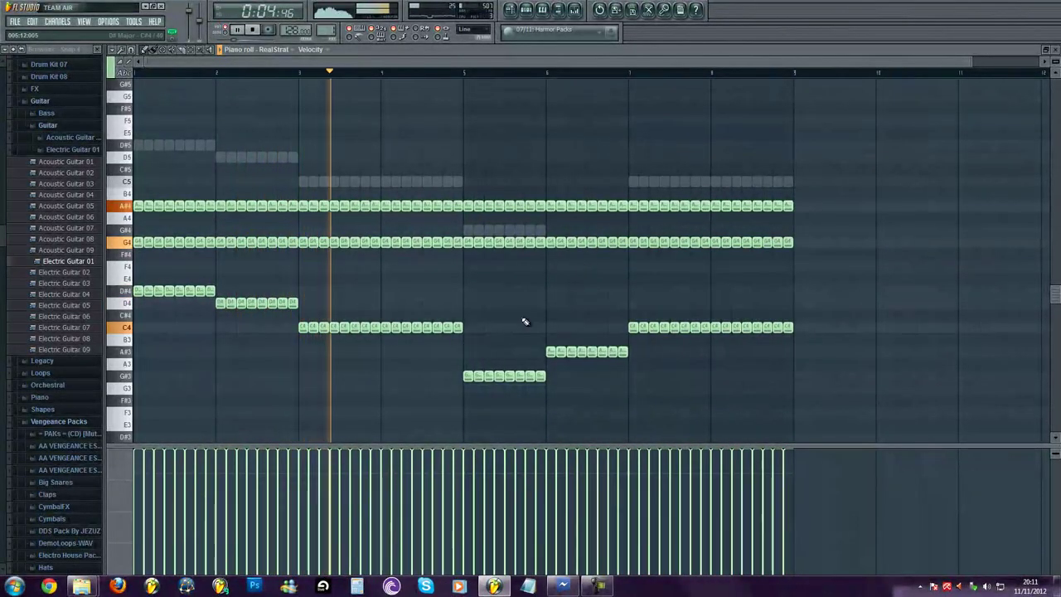
Raise bar 5's G4 notes in RealStrat to G#4, listen to the passage and close the piano roll.
key(F7)
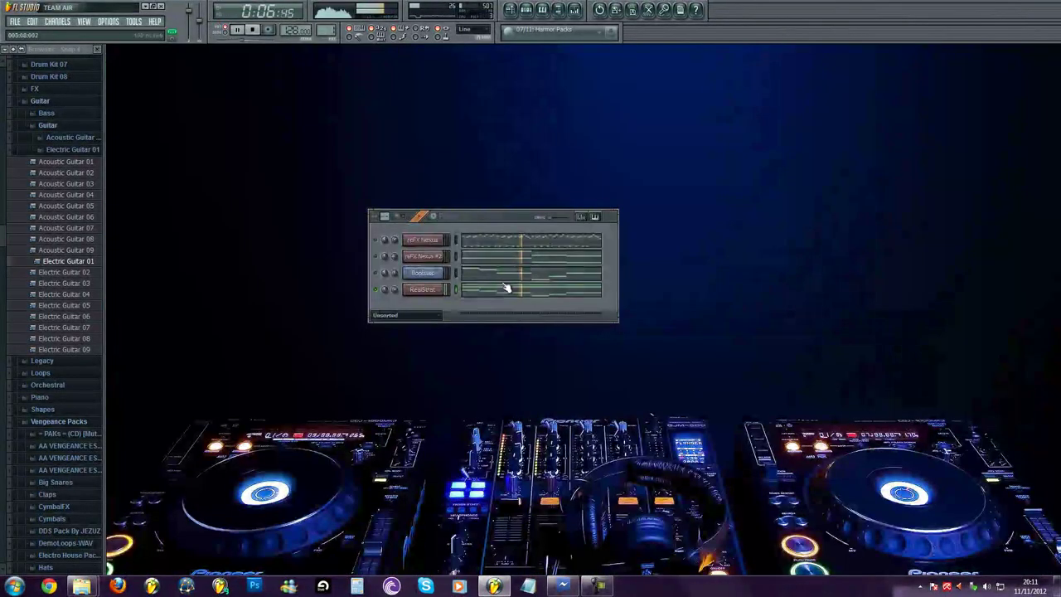
click(495, 293)
scroll(473, 292, down, 2)
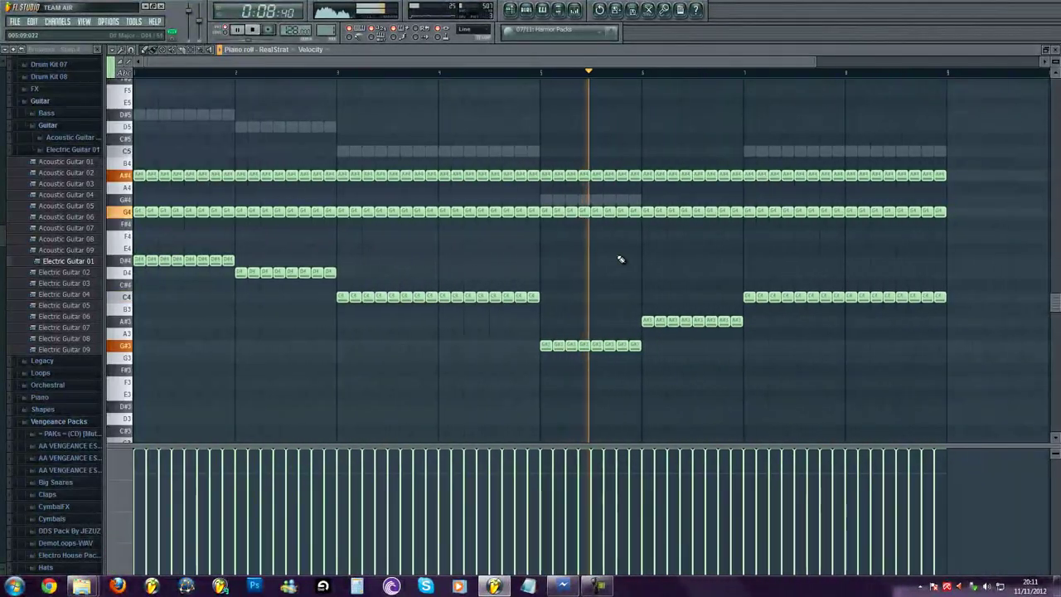
key(space)
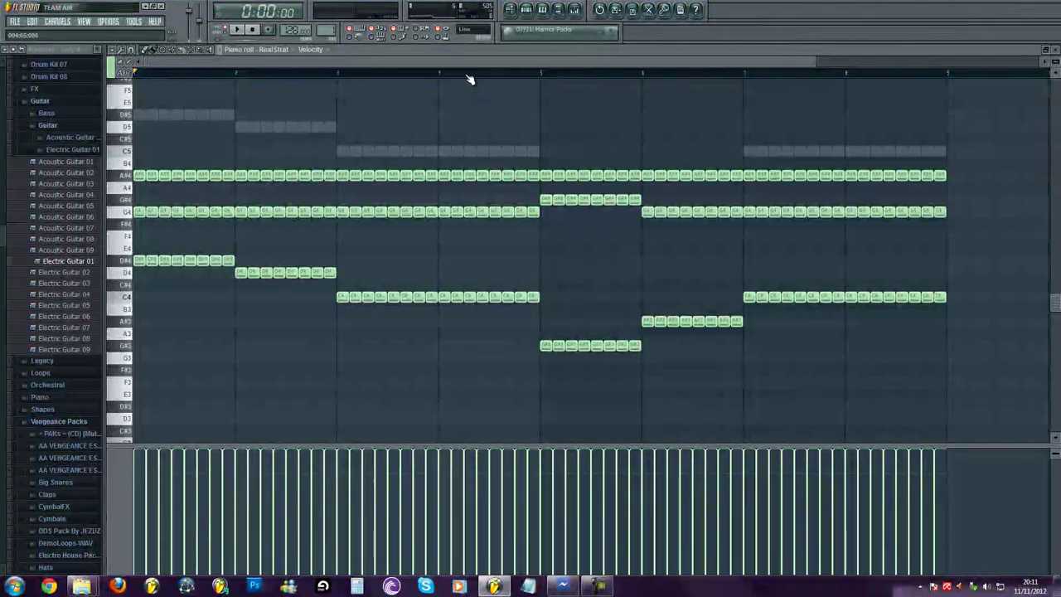
key(space)
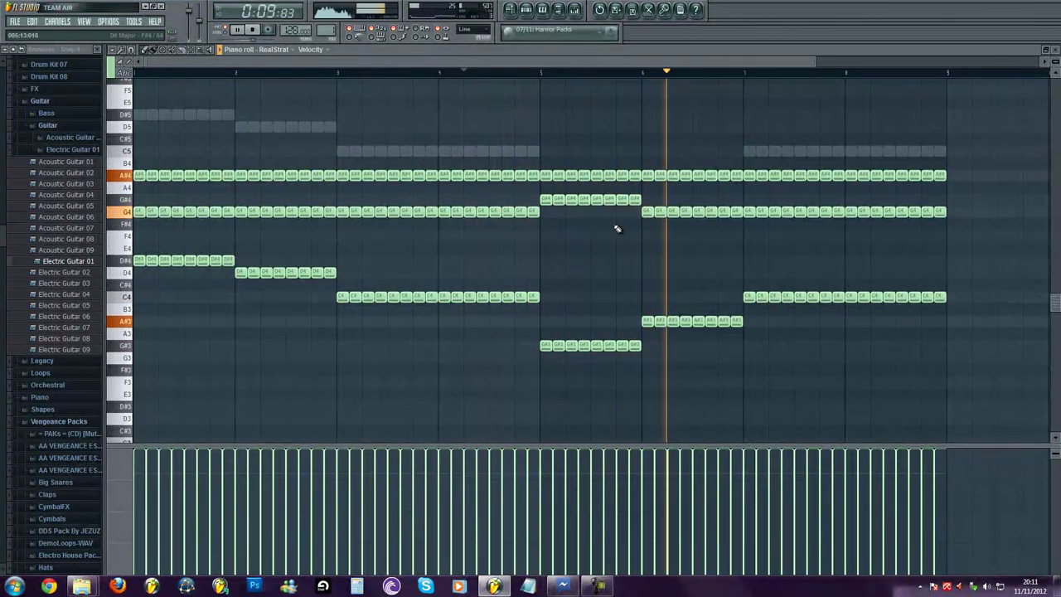
scroll(617, 225, down, 2)
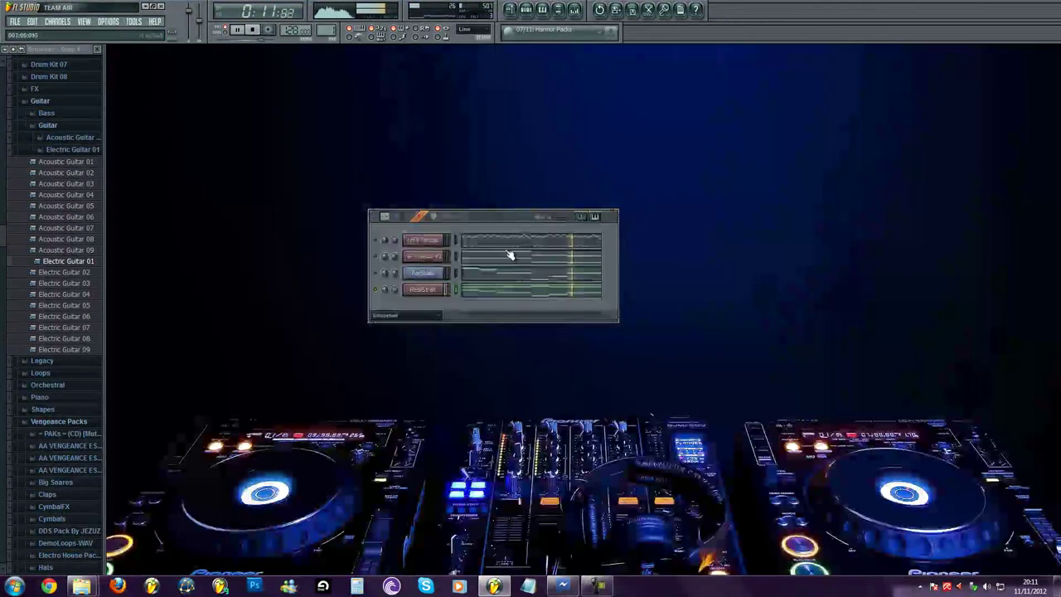
Assign RealStrat to a free mixer track and load Guitar Rig 5 in its first effect slot.
click(421, 290)
click(634, 172)
click(625, 169)
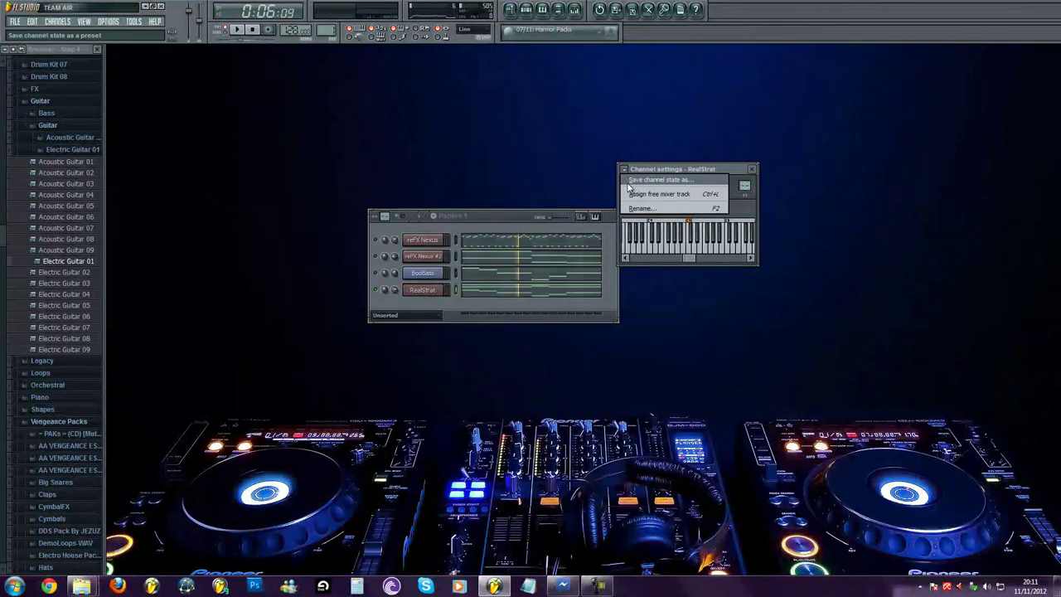
click(635, 191)
click(845, 270)
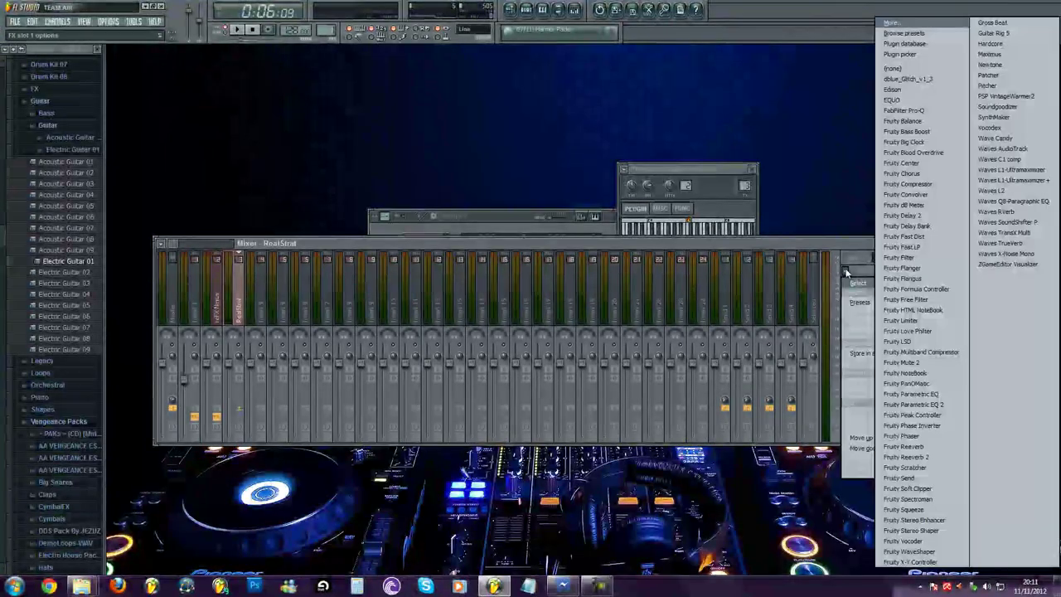
click(979, 35)
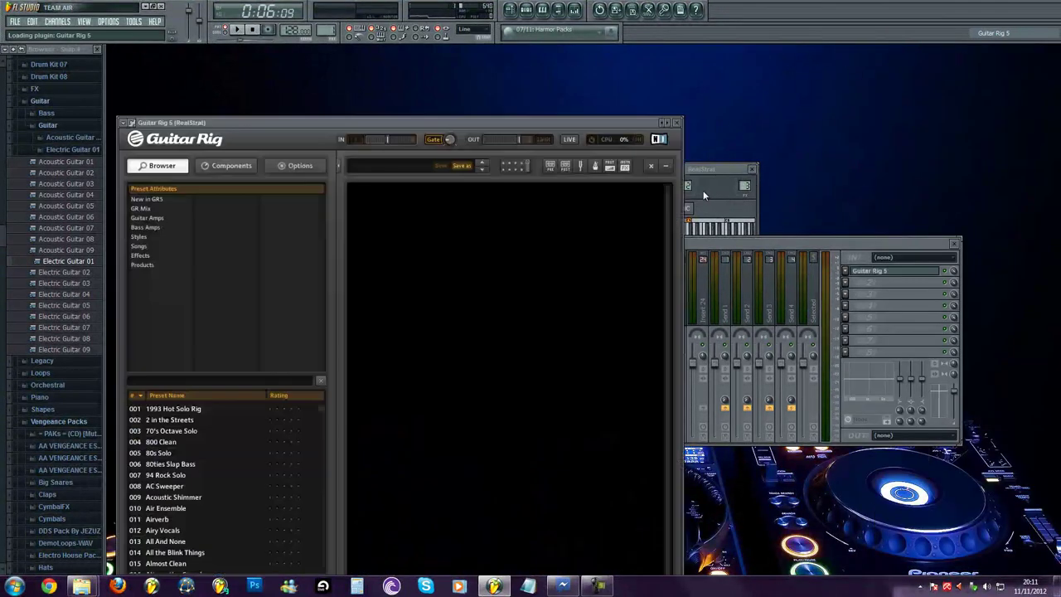
List the High White guitar amp presets in Guitar Rig, load Jimis White Pleasure and play the pattern.
click(146, 218)
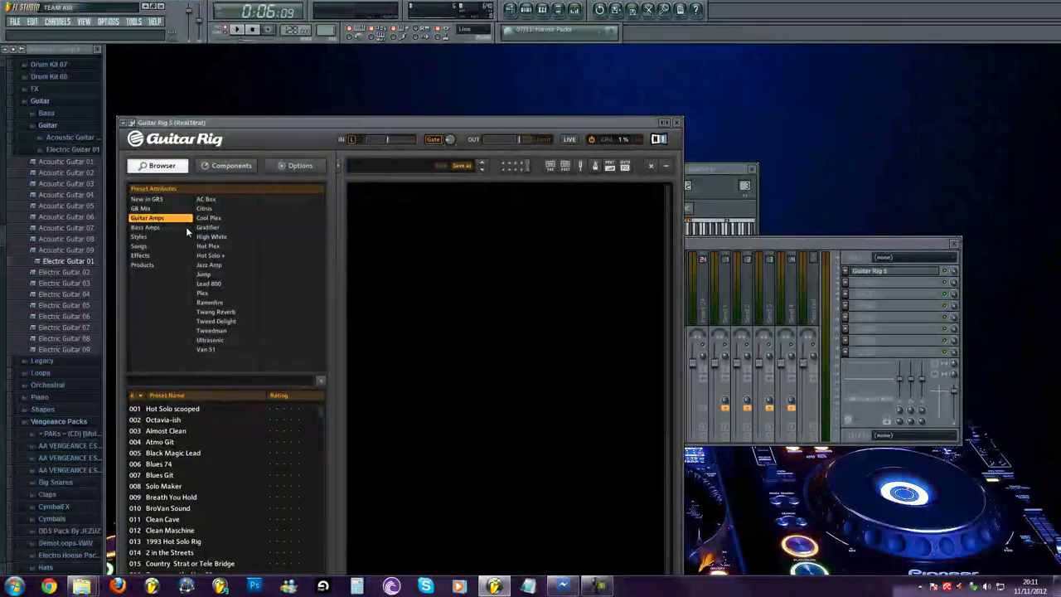
click(207, 264)
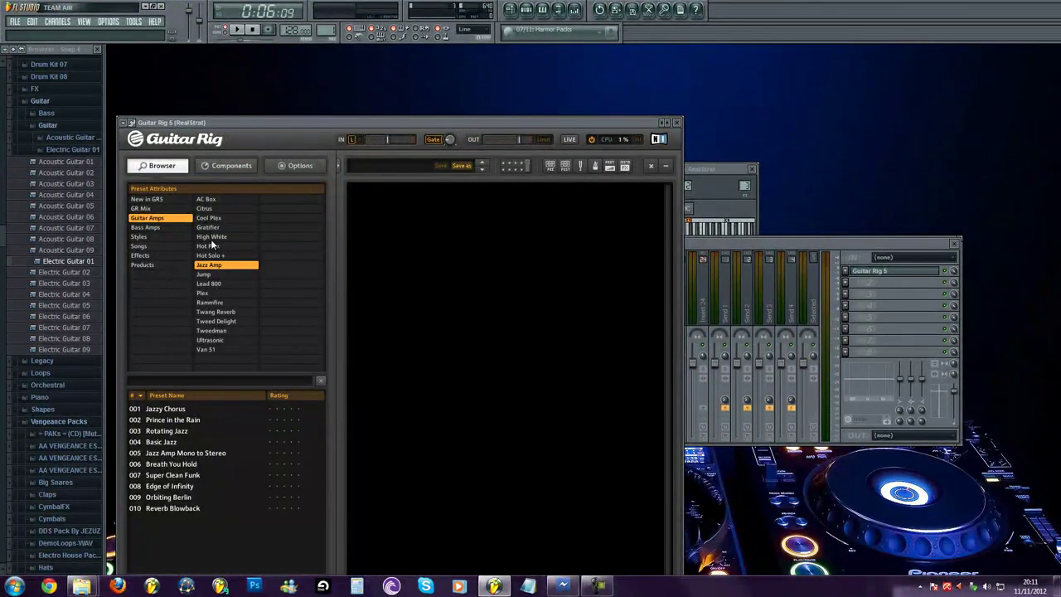
click(212, 237)
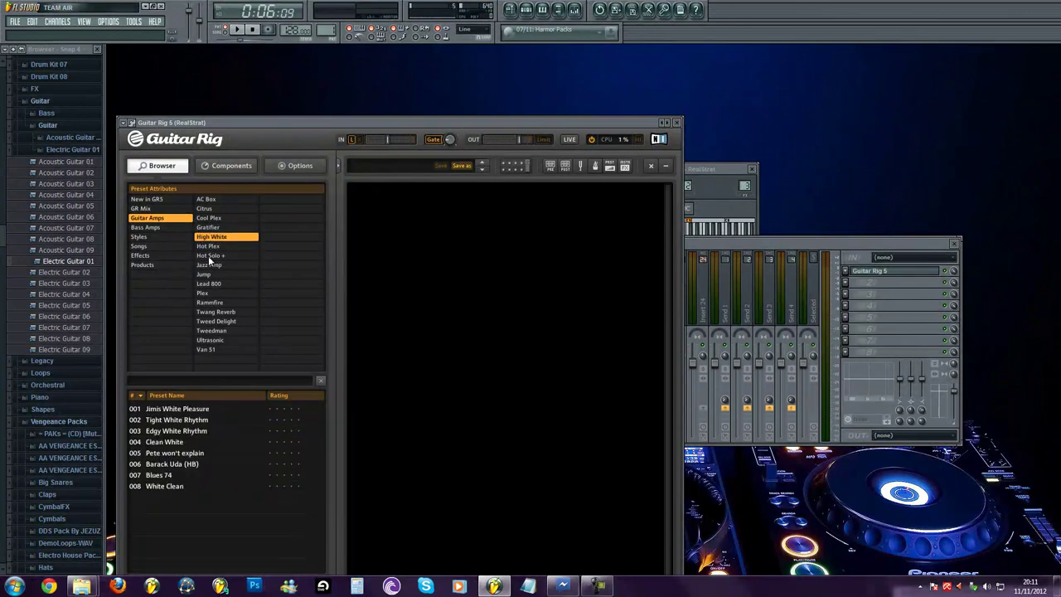
click(170, 410)
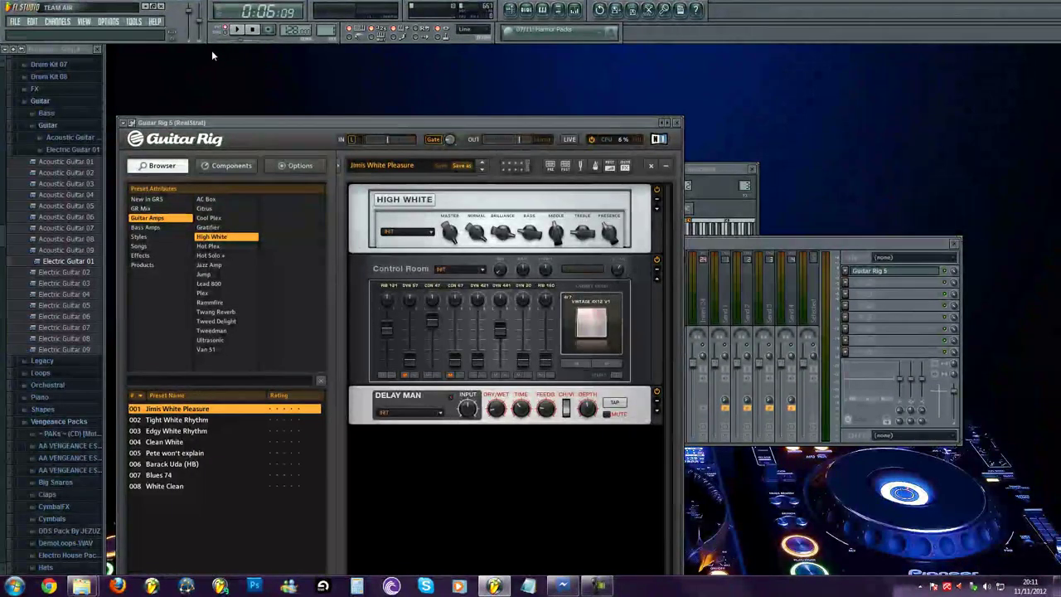
Audition the remaining High White presets one by one during playback, from Tight White Rhythm through White Clean.
click(180, 420)
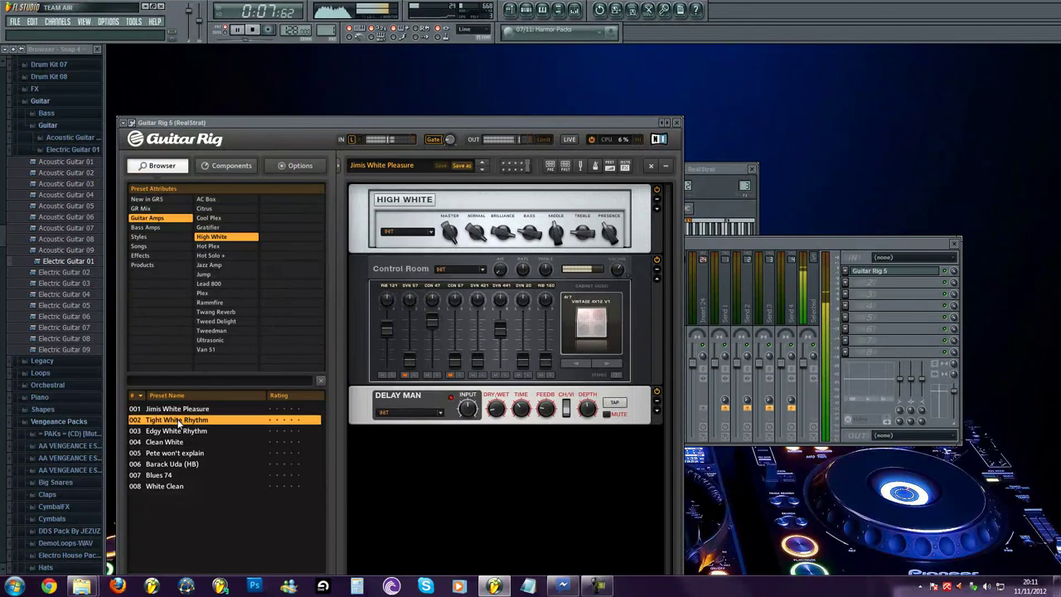
click(178, 431)
click(175, 442)
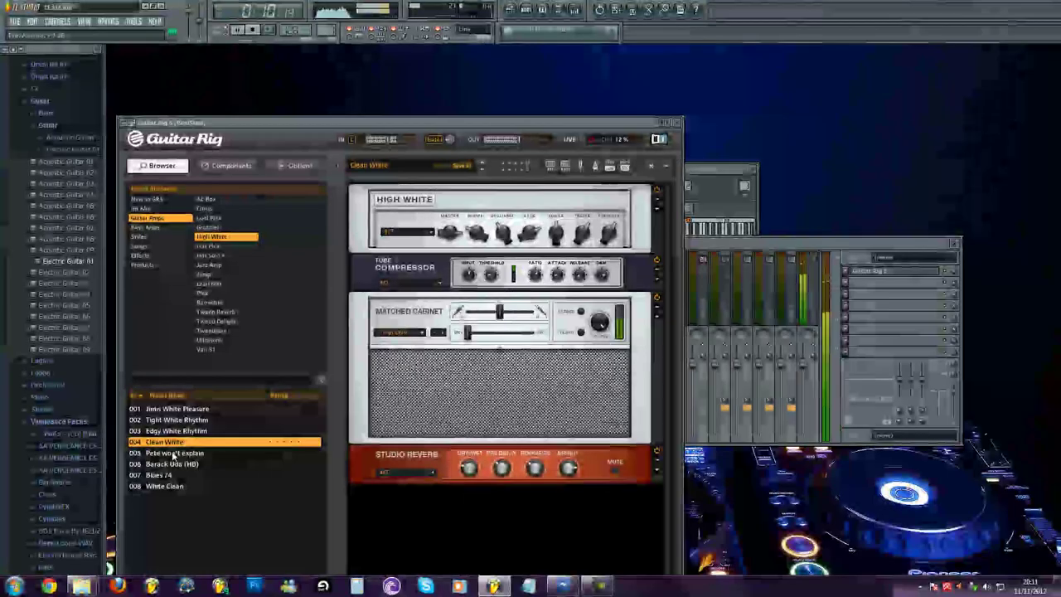
click(172, 452)
click(172, 463)
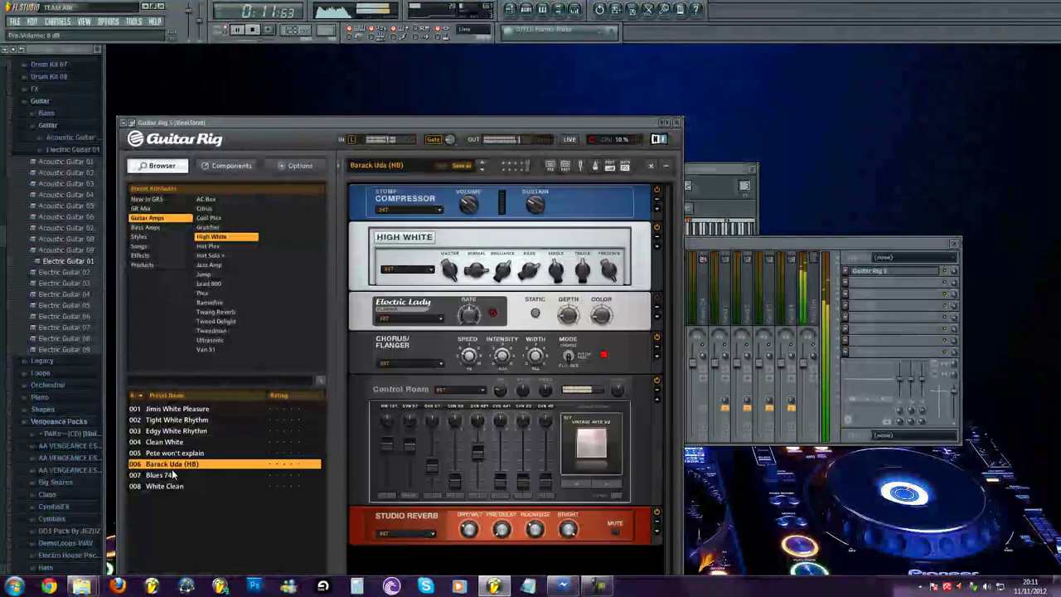
click(171, 474)
click(175, 486)
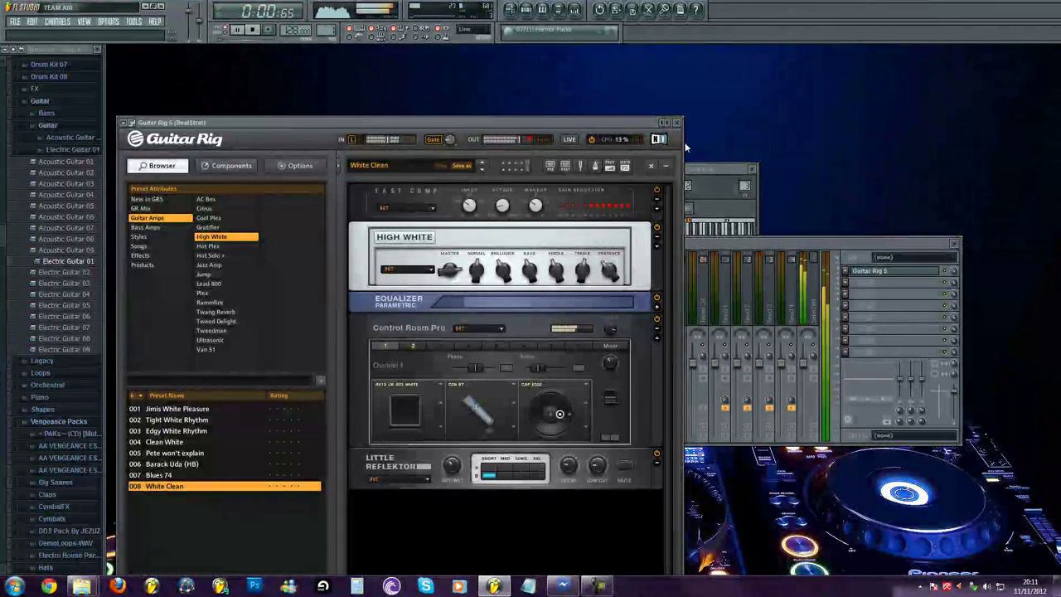
Close Guitar Rig, lower the RealStrat mixer track's volume to 75% (-6.0 dB), and close its channel settings and the mixer.
click(676, 123)
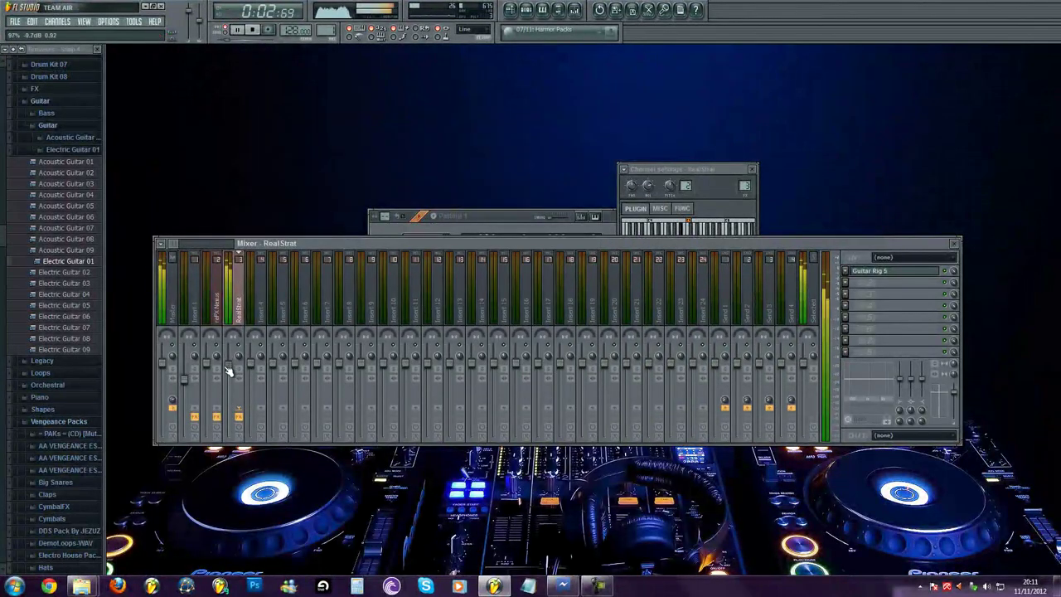
drag(230, 370, 224, 400)
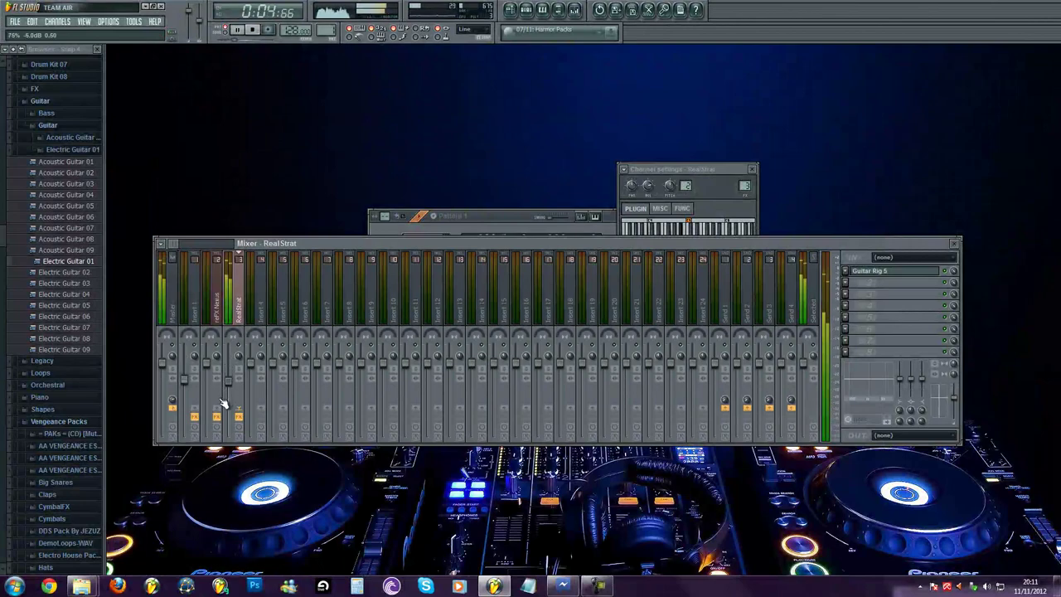
click(752, 169)
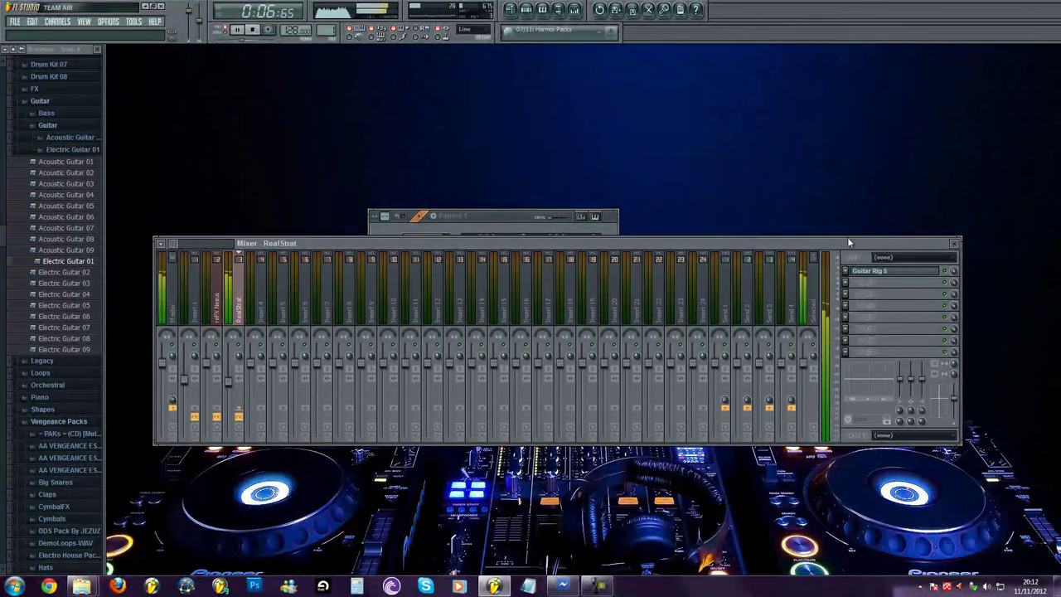
key(F9)
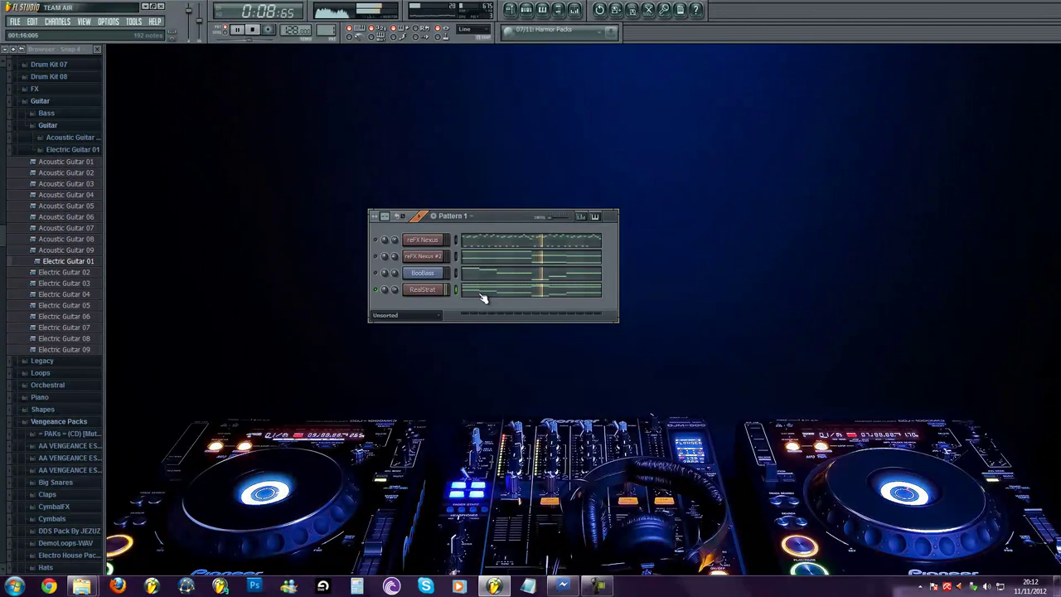
Reopen Guitar Rig 5 from the RealStrat mixer track and list its GR Mix presets.
click(439, 292)
key(Escape)
click(578, 11)
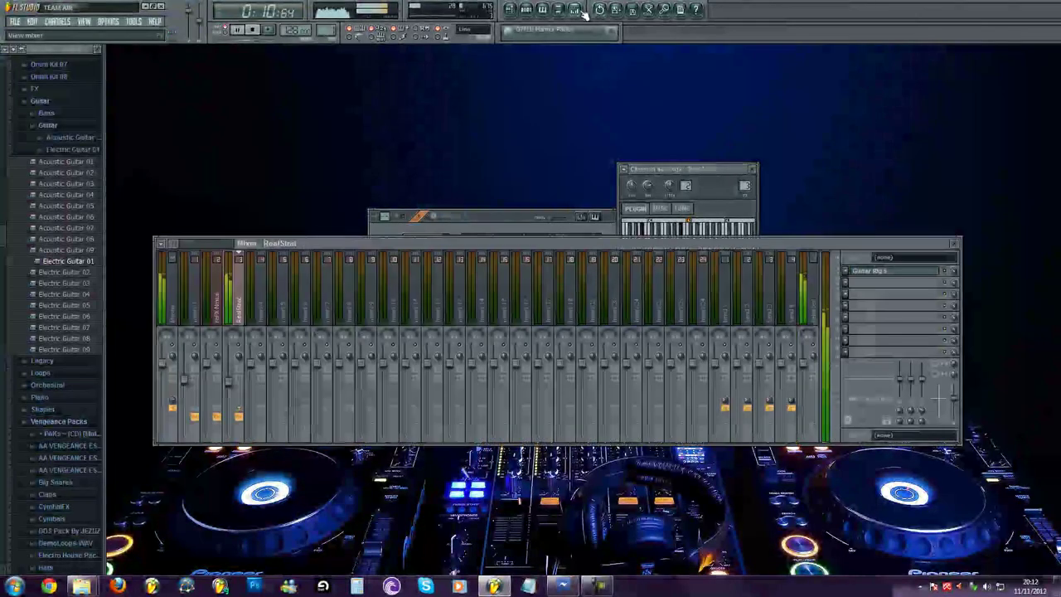
click(862, 272)
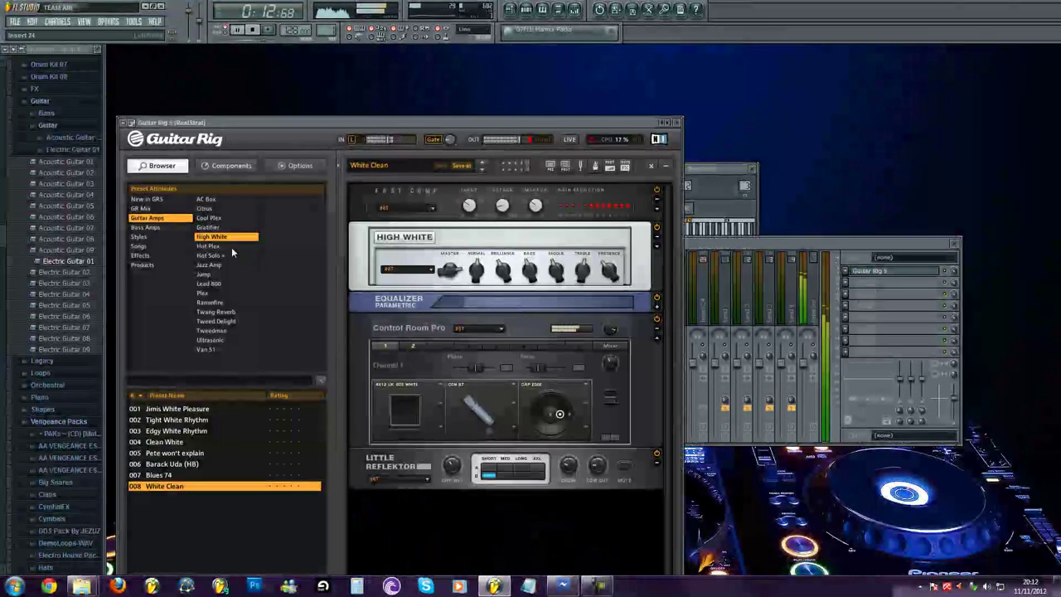
click(165, 209)
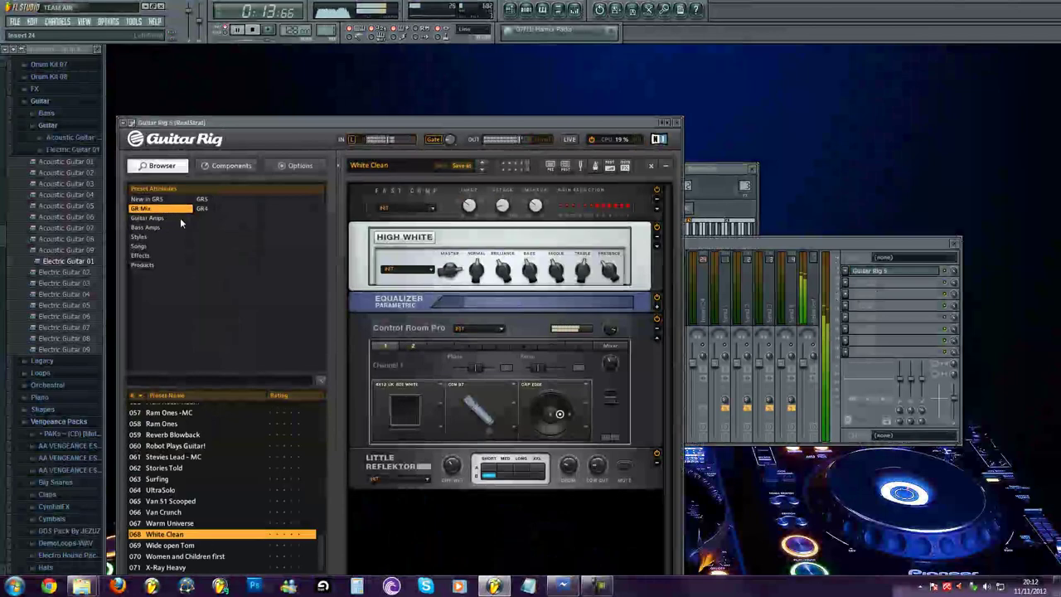
Audition GR Mix presets upward through the list, including Robot Plays Guitar!, Reverb Blowback, Octavia-ish and Harmonic Synth Lfo Stereo.
click(189, 456)
click(188, 447)
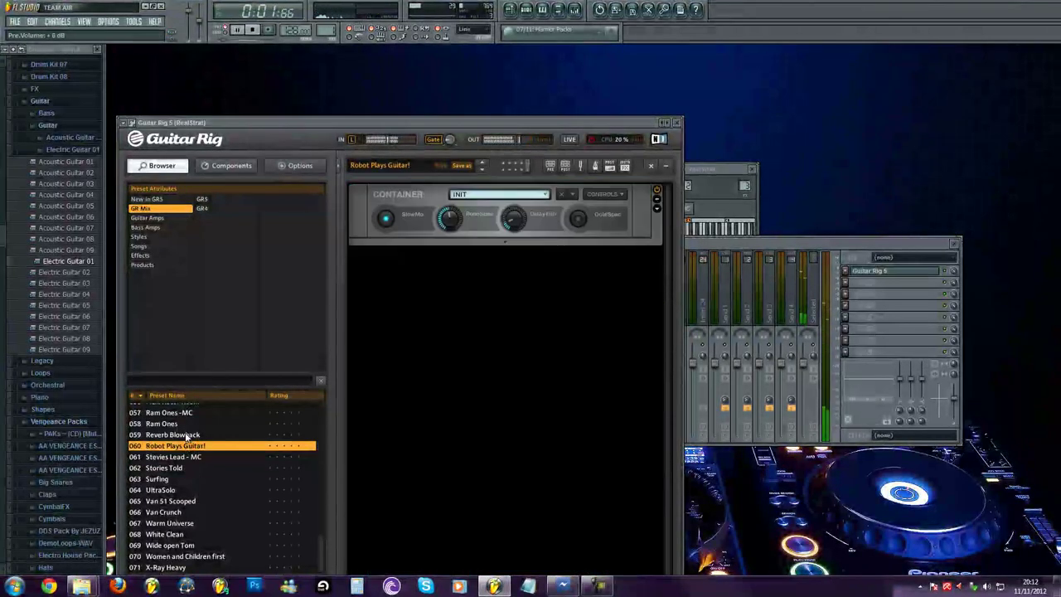
click(187, 435)
scroll(180, 435, up, 7)
click(180, 434)
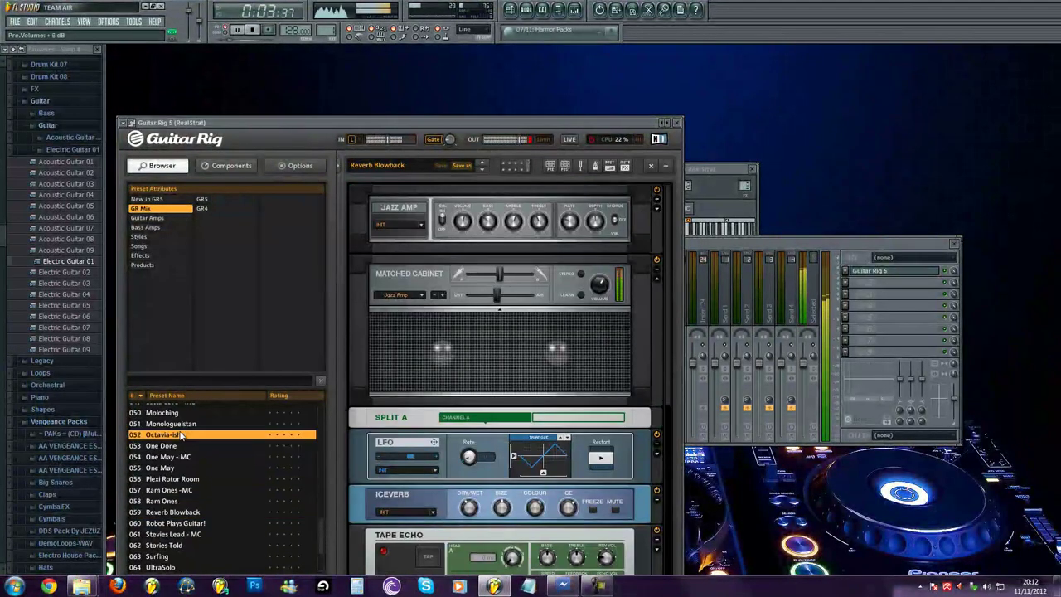
scroll(181, 435, up, 3)
click(182, 435)
scroll(180, 435, up, 4)
click(181, 435)
scroll(179, 437, up, 1)
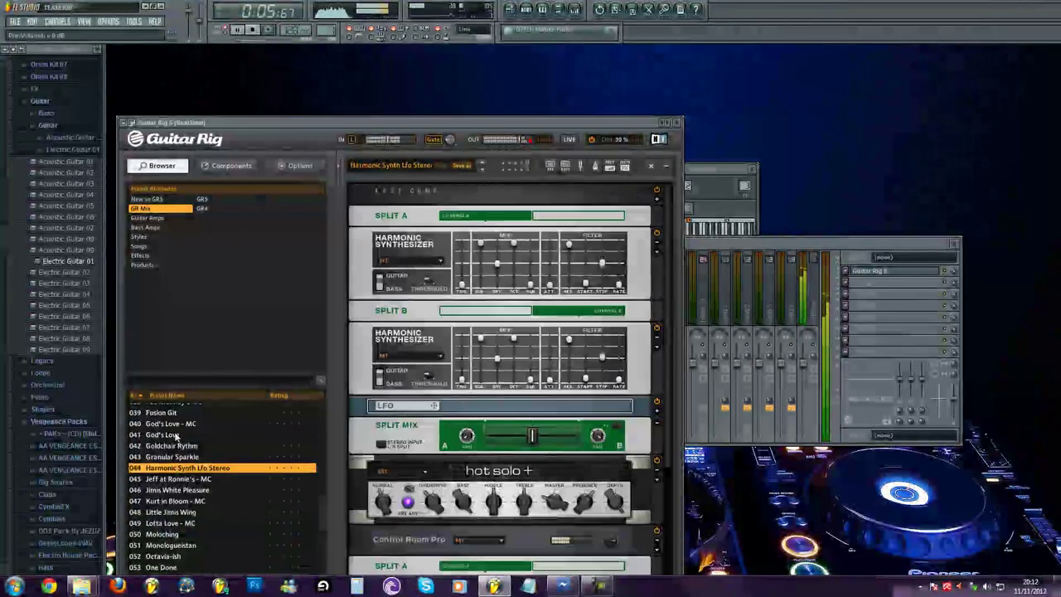
Compare God's Love, Foo Monkey Grat and Focused Solo, and load Foo Monkey Grat for the guitar.
click(177, 435)
scroll(175, 439, up, 1)
click(176, 442)
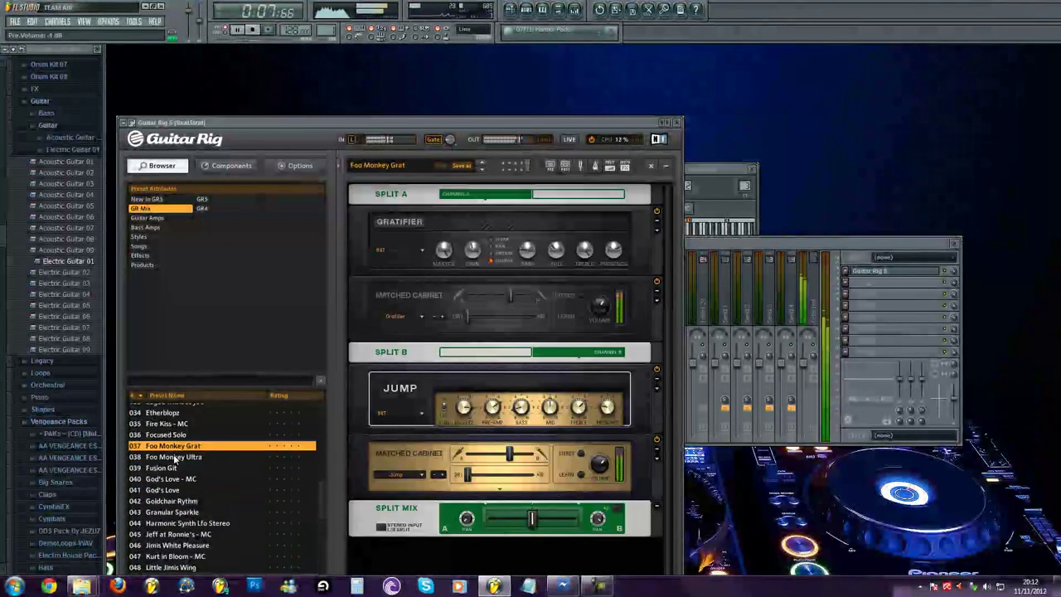
scroll(174, 447, up, 1)
click(175, 457)
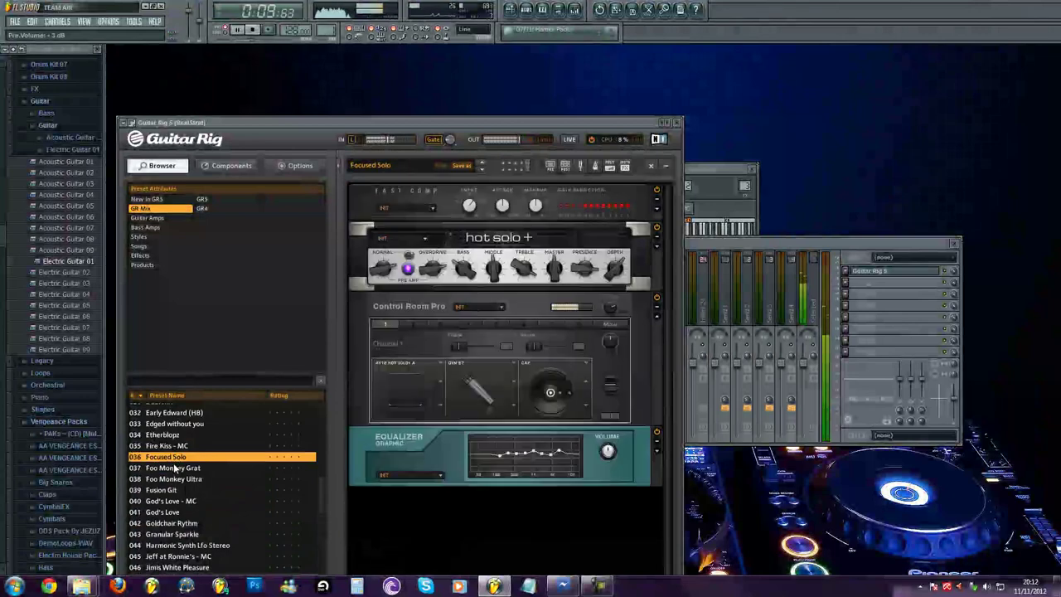
click(175, 468)
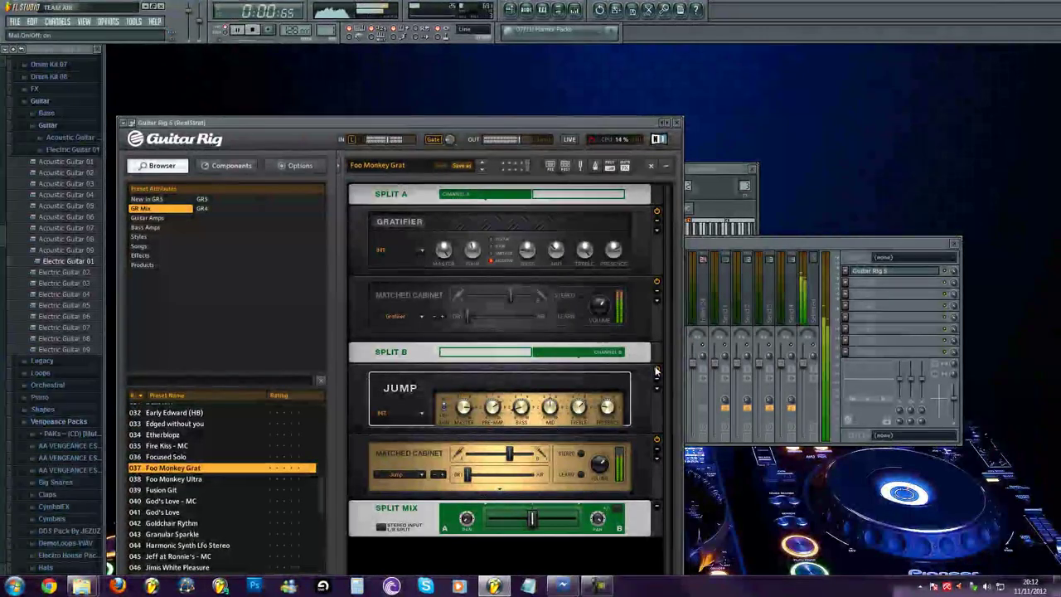
Switch off the Gratifier amp, set the Jump amp's Master to 6.57 and Pre-Amp to 2.42, and adjust its Bass and Mid.
click(657, 444)
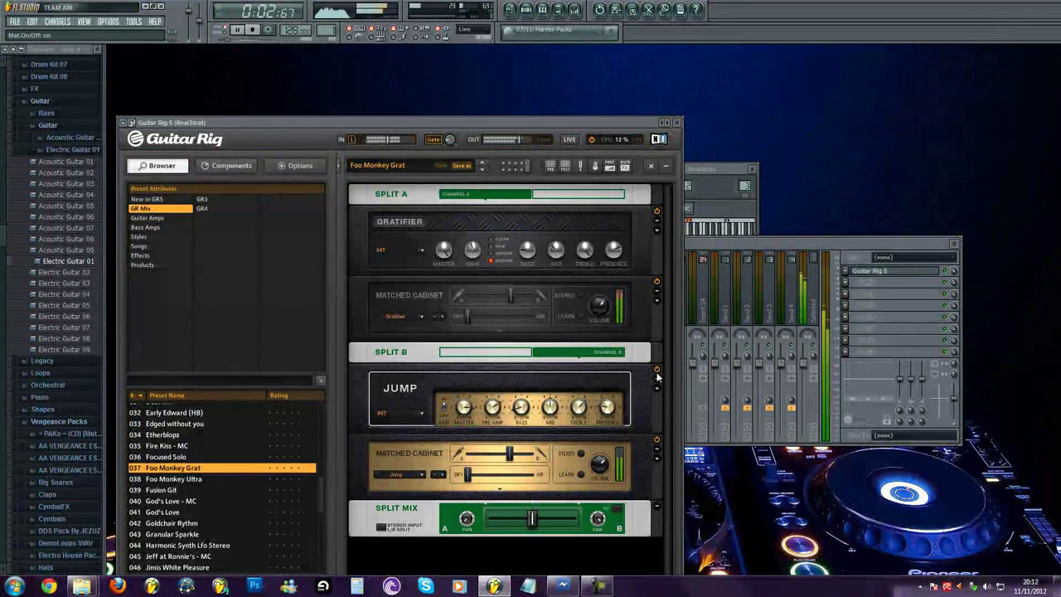
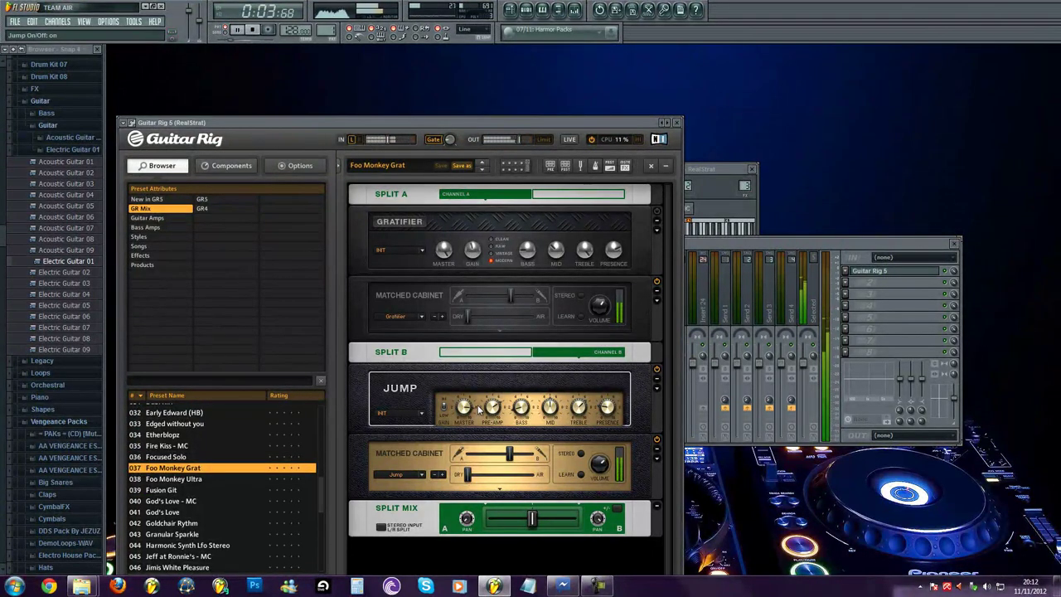
drag(464, 408, 465, 415)
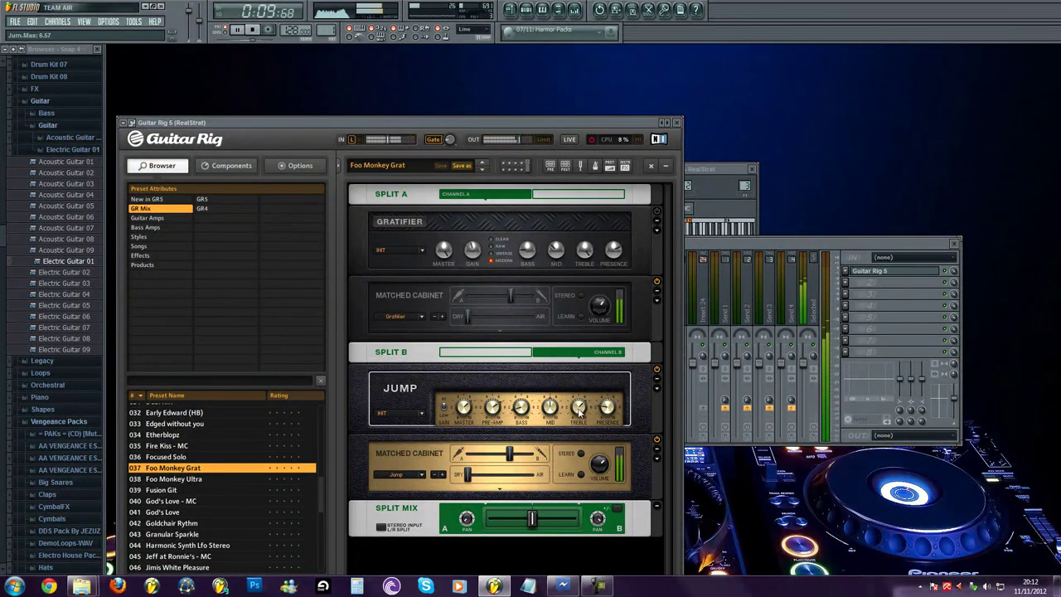
drag(521, 408, 550, 478)
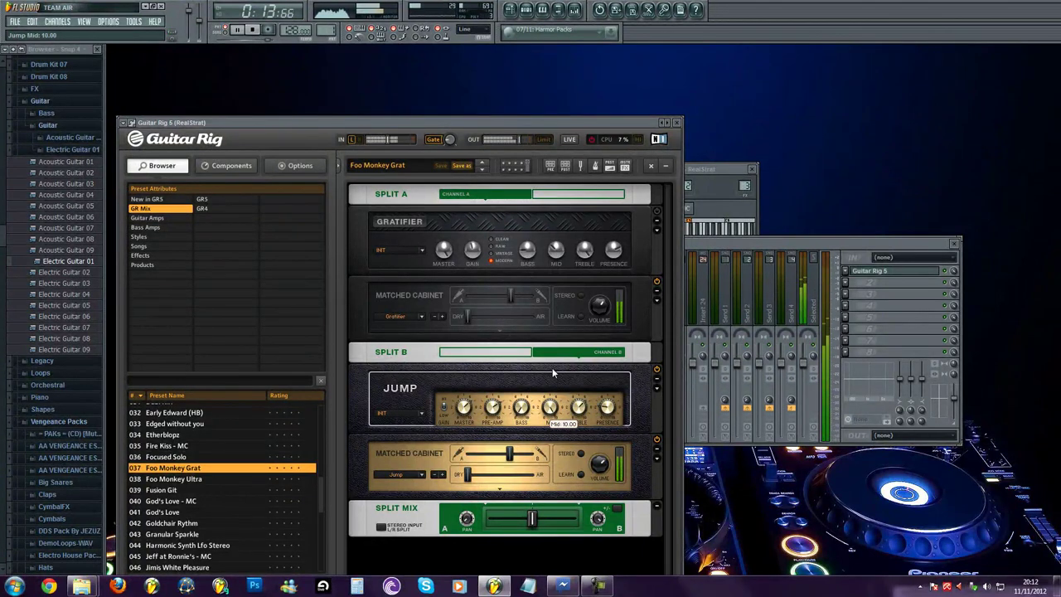
drag(493, 406, 495, 439)
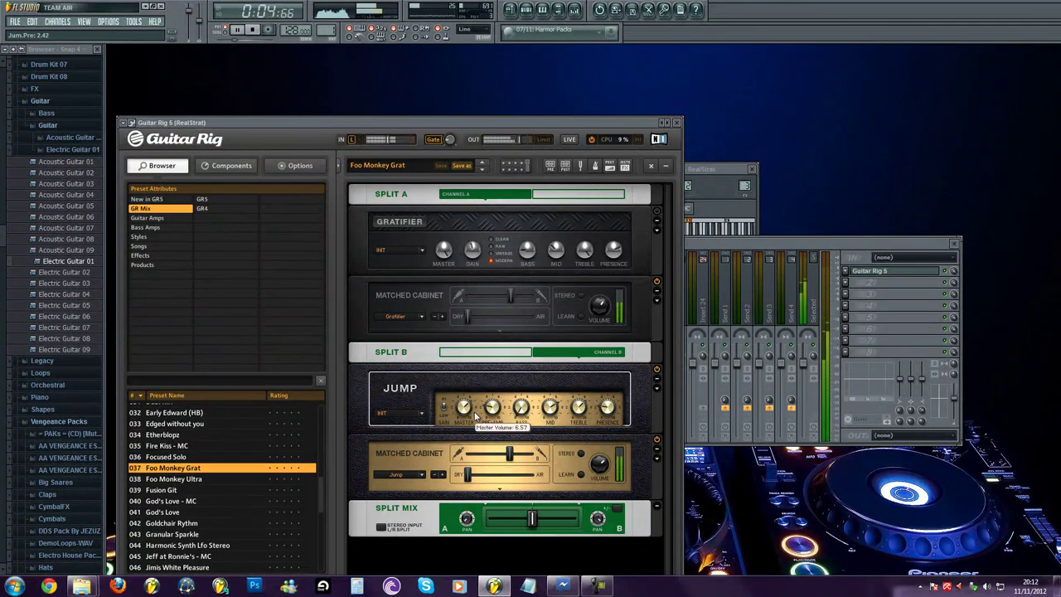
Try panning the RealStrat mixer track far left, return the pan close to centre and hide the mixer.
click(726, 249)
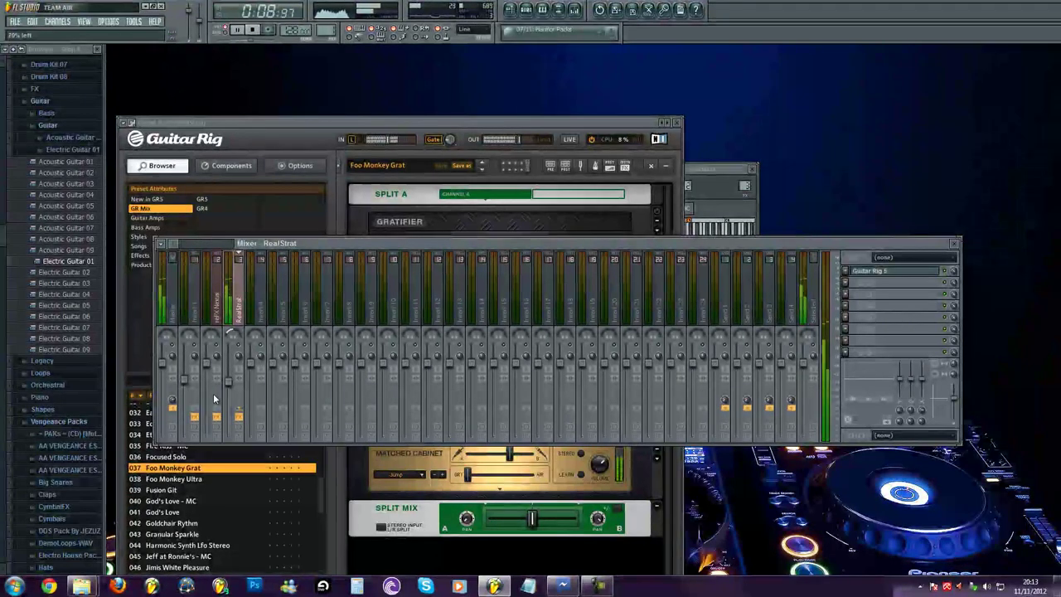
drag(206, 386, 208, 349)
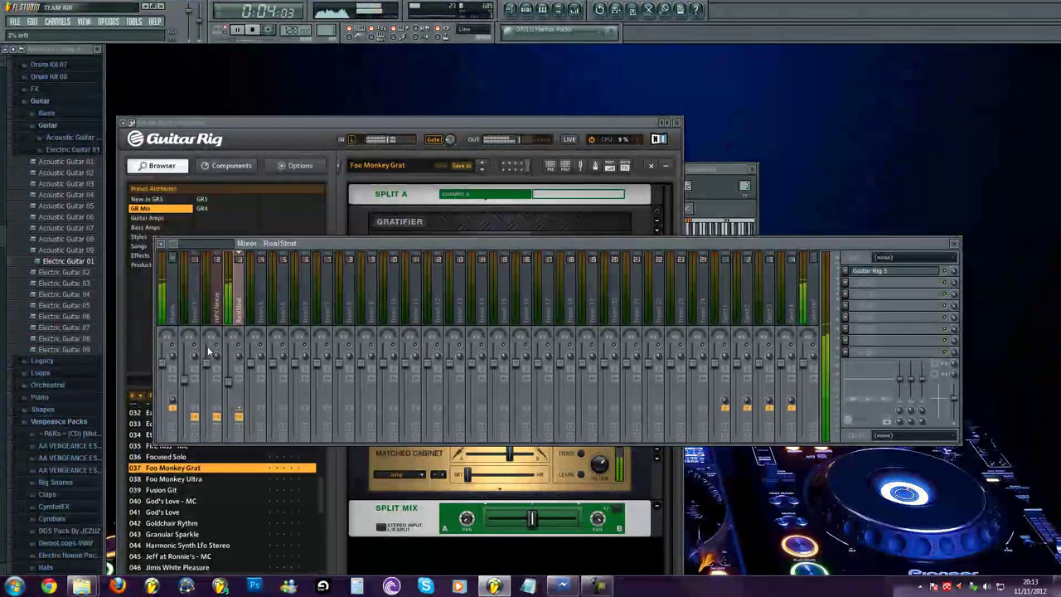
key(F9)
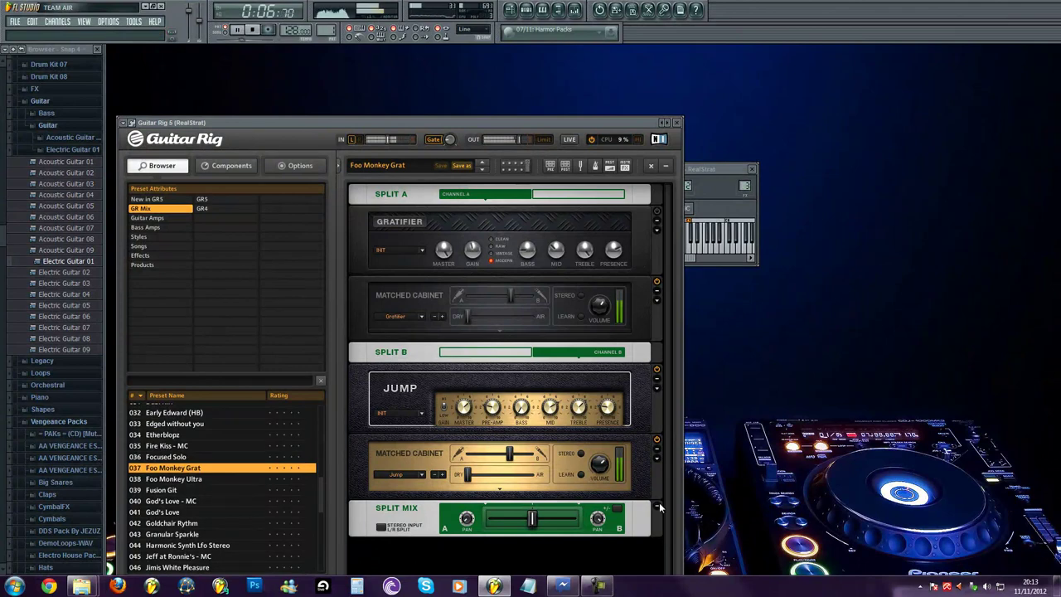
Try shifting the Split Mix crossfade toward channel A and panning channel B to 44 right, and recentre both.
drag(531, 519, 507, 520)
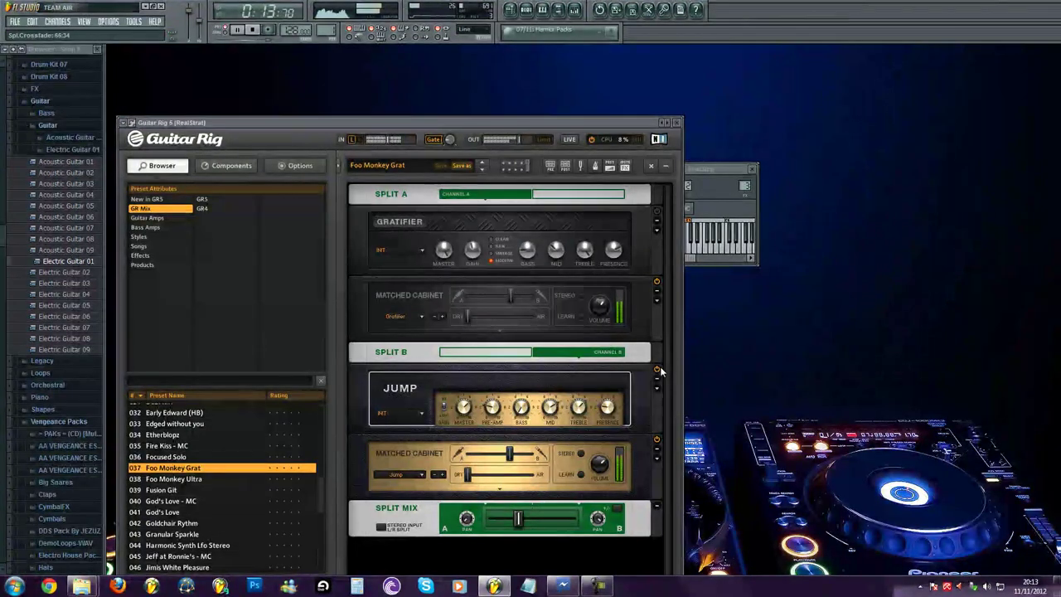
drag(517, 520, 531, 521)
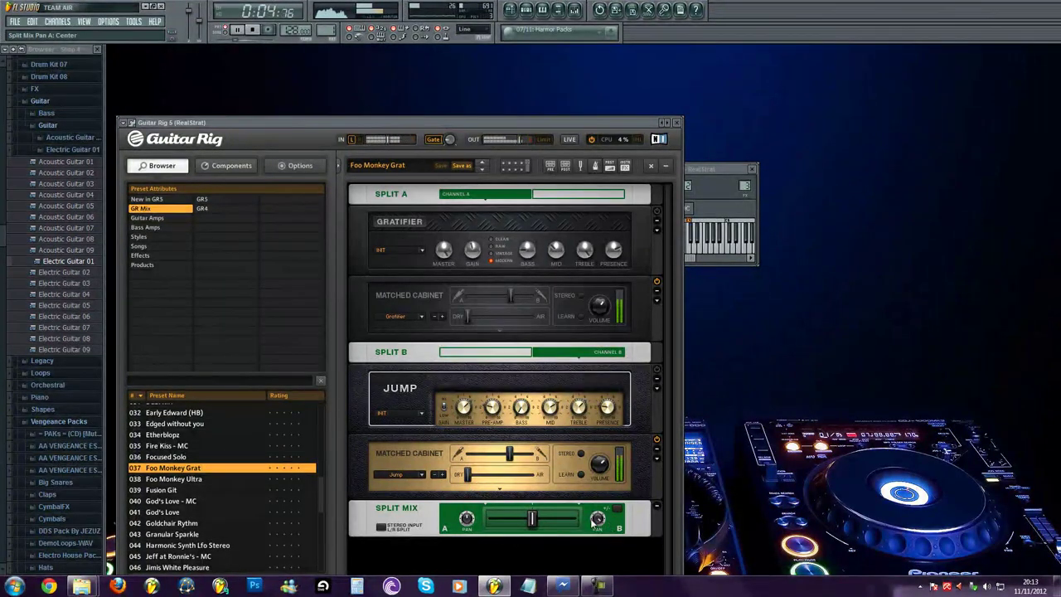
mouse_move(594, 524)
mouse_down()
mouse_move(596, 550)
mouse_move(596, 522)
mouse_up()
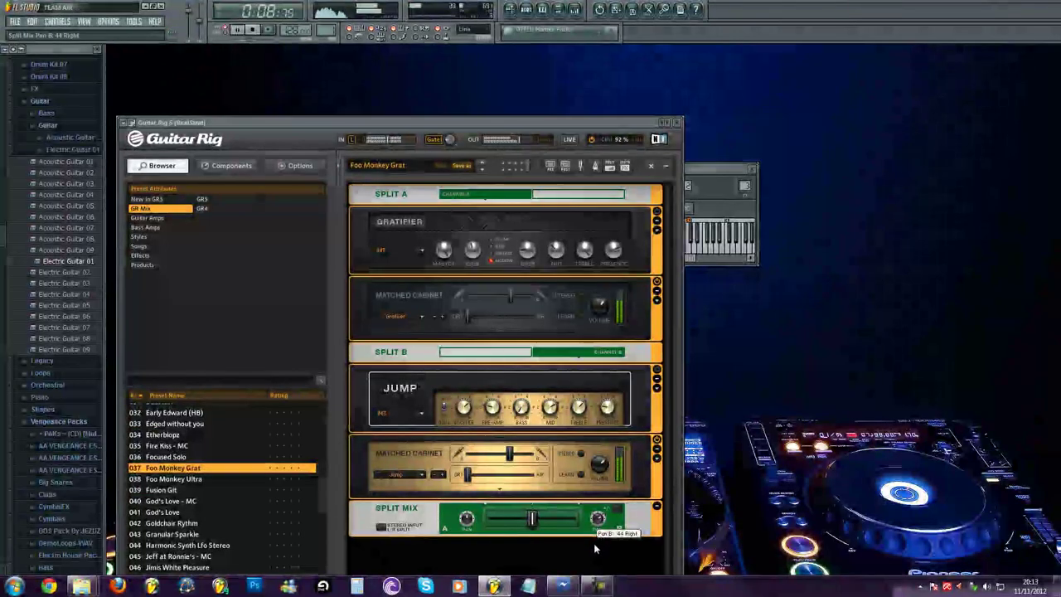
mouse_move(594, 543)
mouse_down()
mouse_move(597, 518)
mouse_move(594, 549)
mouse_up()
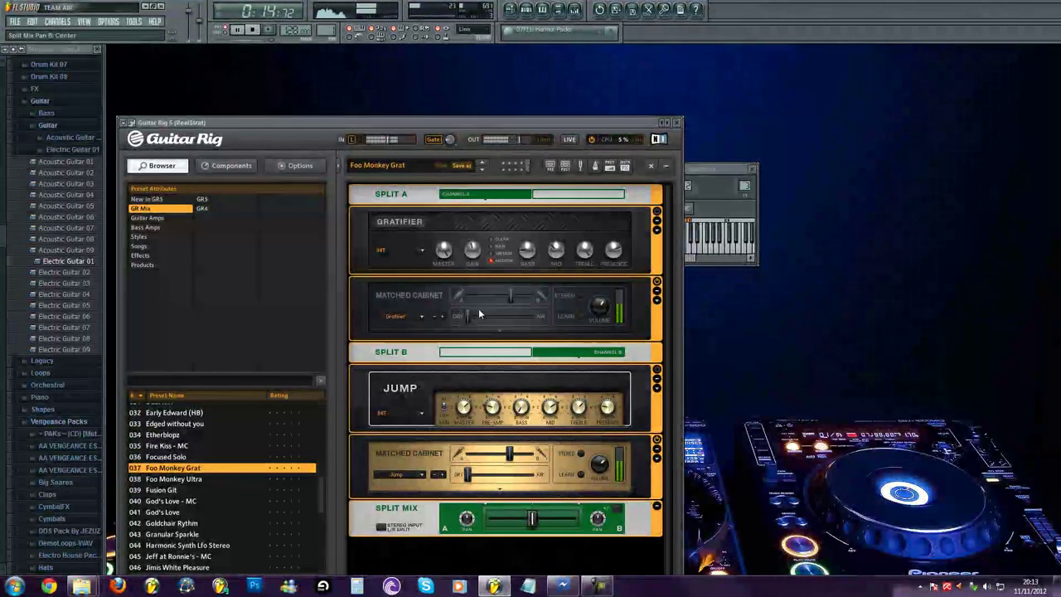
Balance the Gratifier's Matched Cabinet fully to A, and set the amp to Clean mode with adjusted Gain, Mid and Treble.
drag(492, 295, 398, 300)
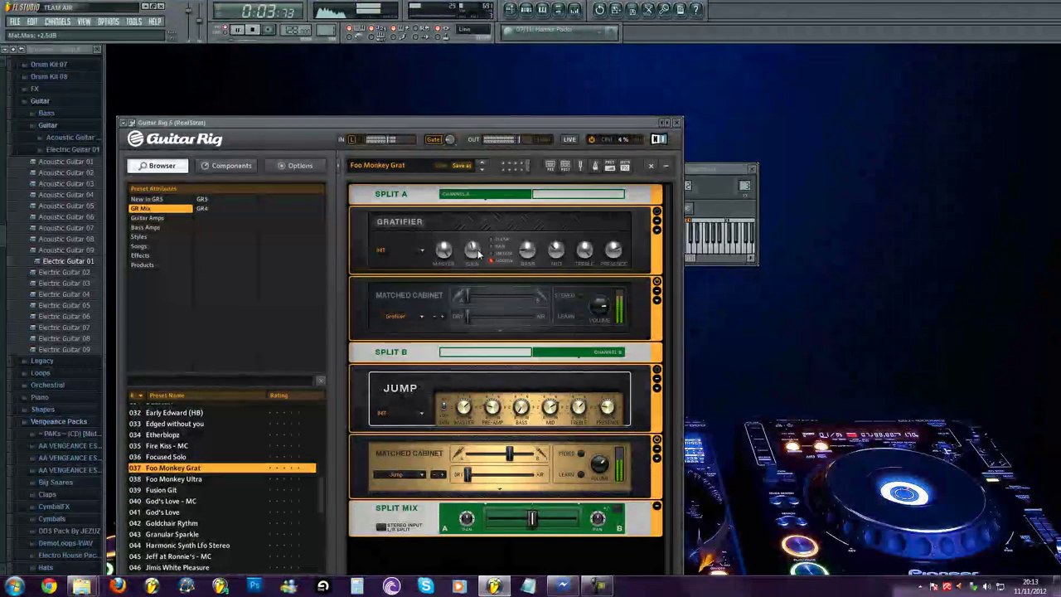
drag(552, 253, 554, 243)
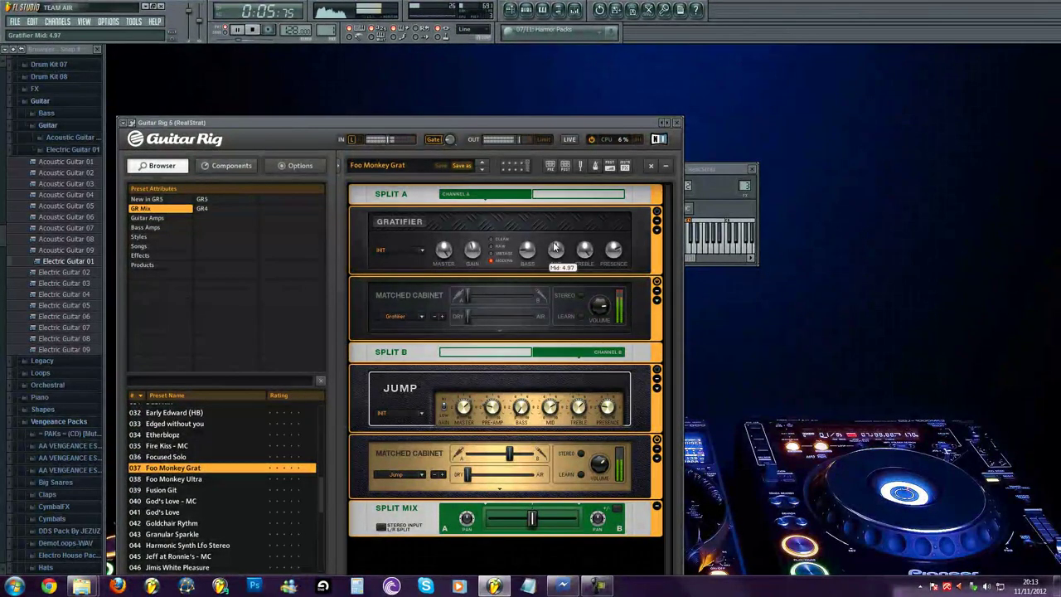
click(491, 242)
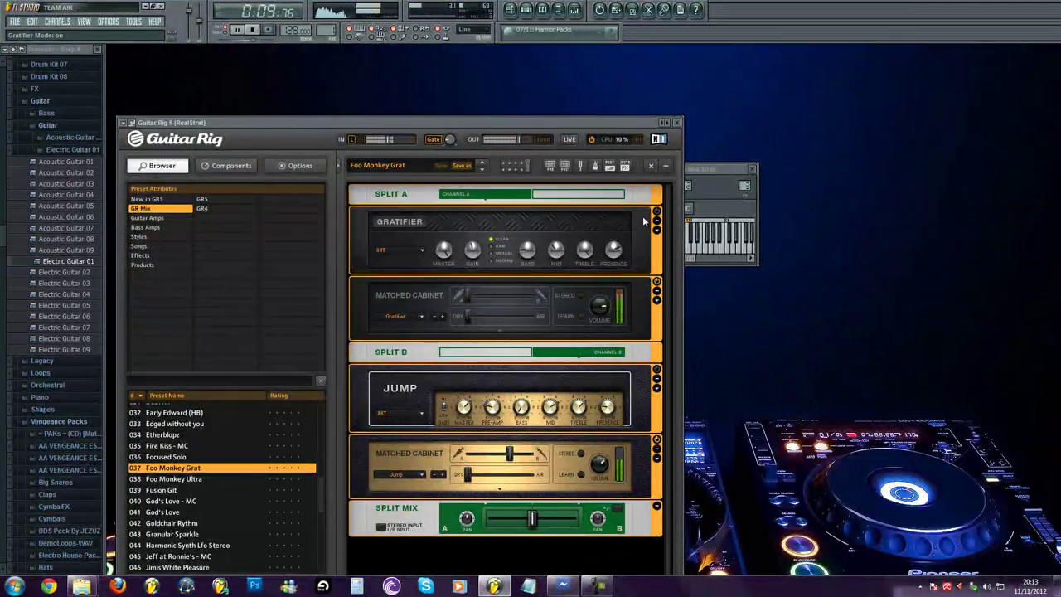
mouse_move(478, 262)
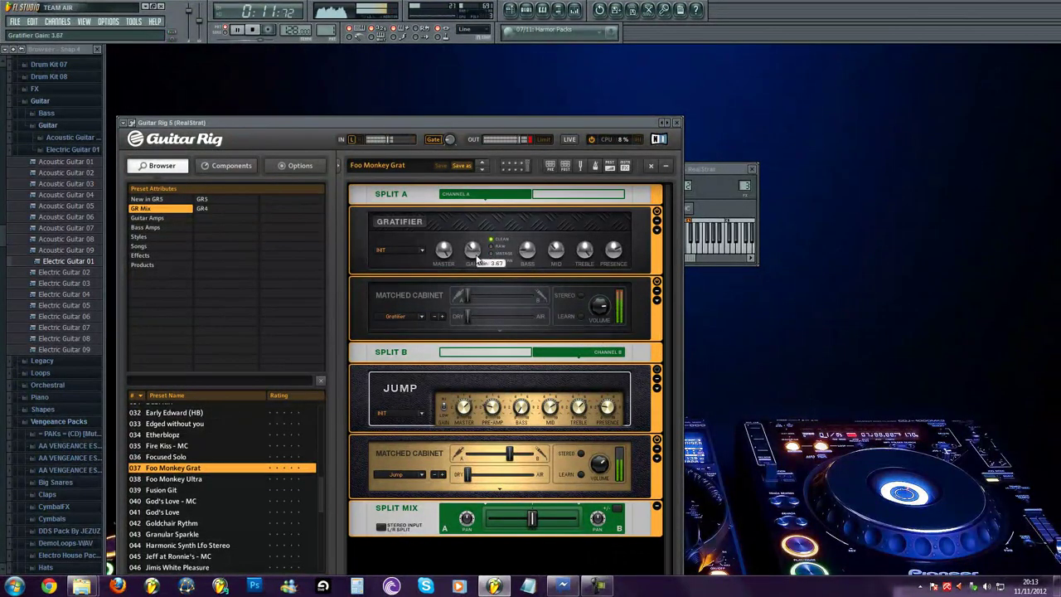
drag(476, 256, 477, 252)
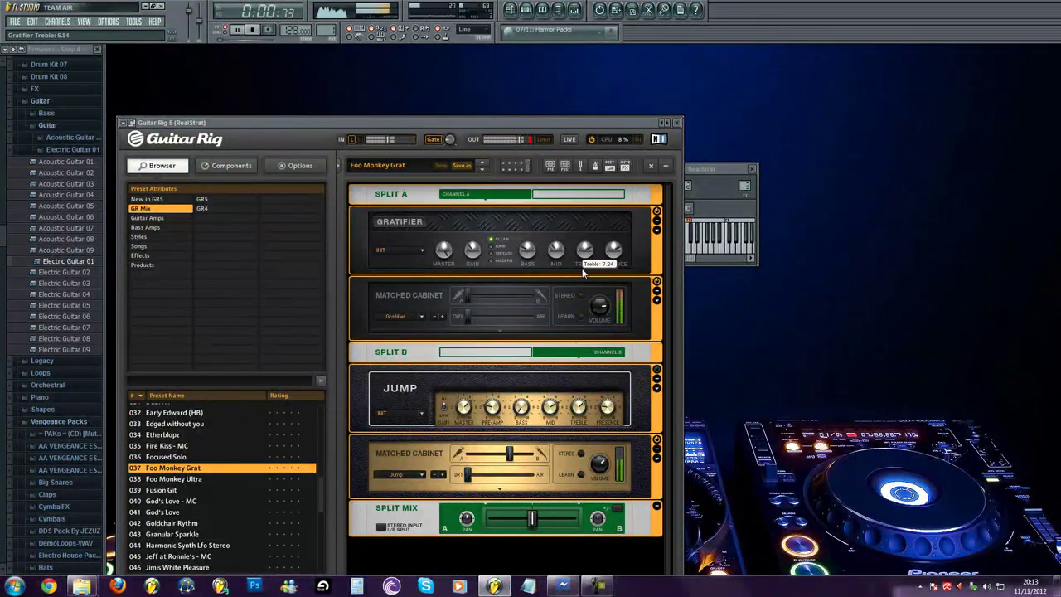
Enable stereo on the Gratifier's Matched Cabinet, raise its mix to nearly full Air at -1.6 dB volume, and close Guitar Rig.
mouse_move(561, 250)
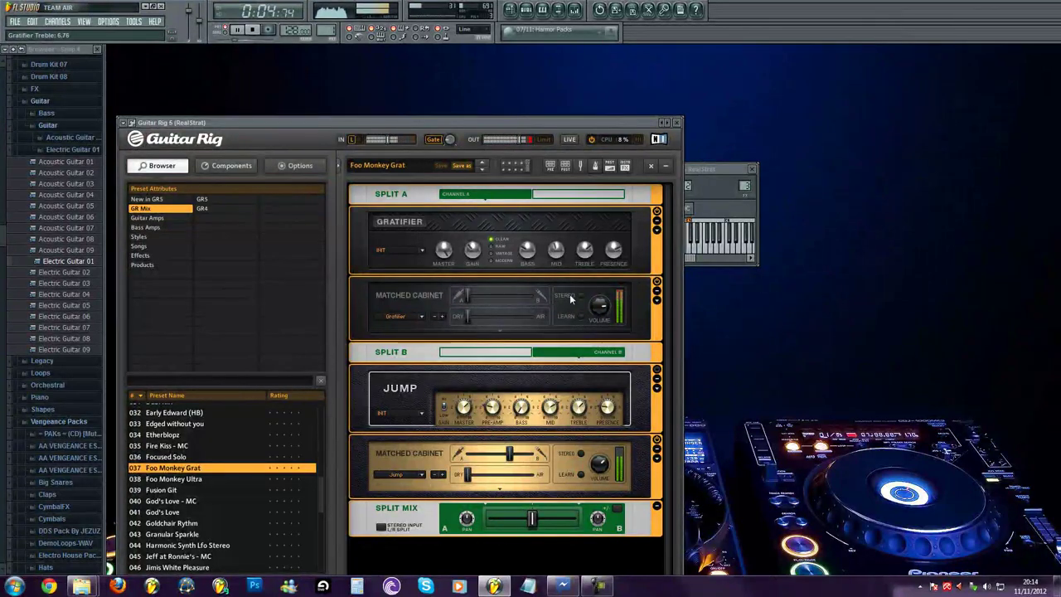
drag(464, 291, 561, 319)
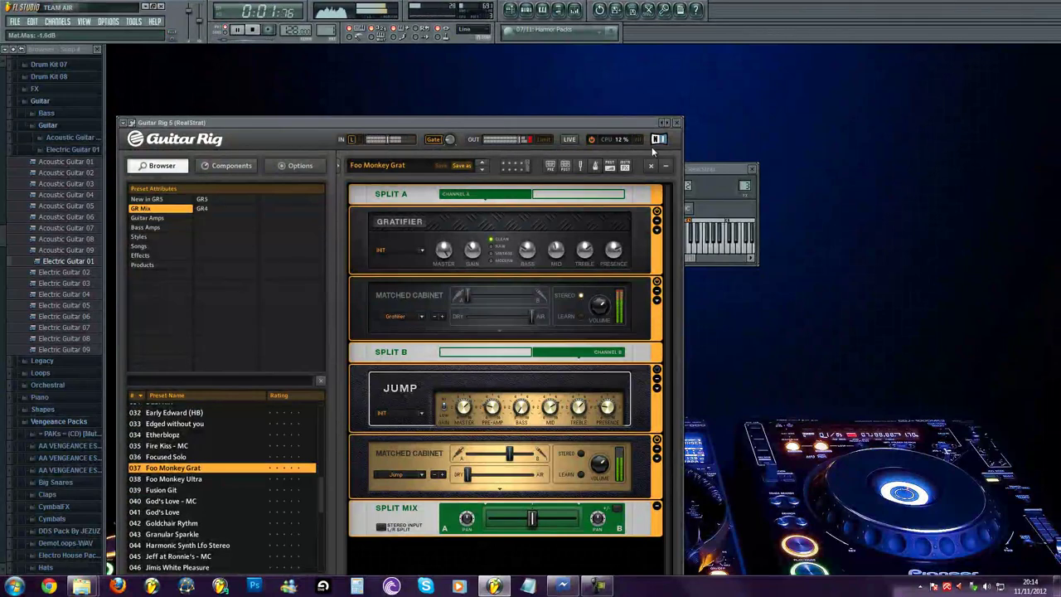
click(676, 121)
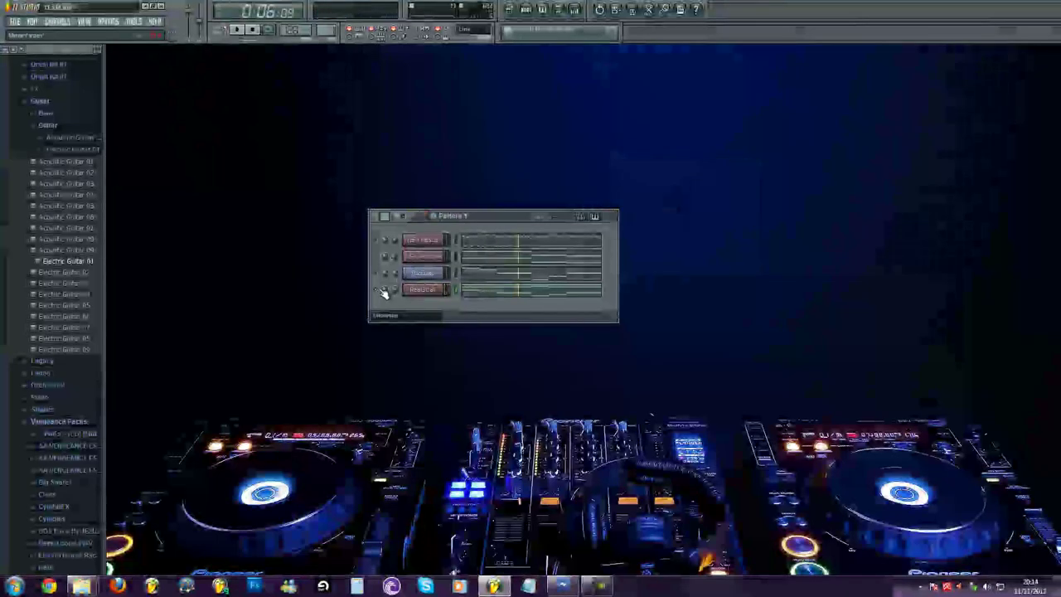
Unsolo the RealStrat channel, replay Pattern 1 with all four channels, and adjust RealStrat's volume against them.
right_click(379, 290)
click(385, 295)
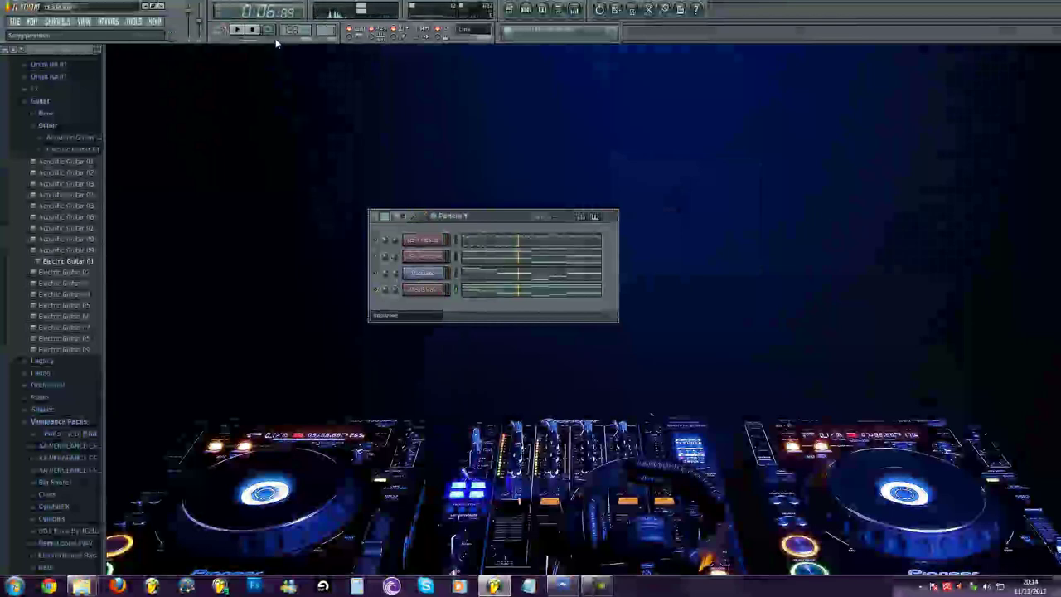
click(253, 29)
click(236, 29)
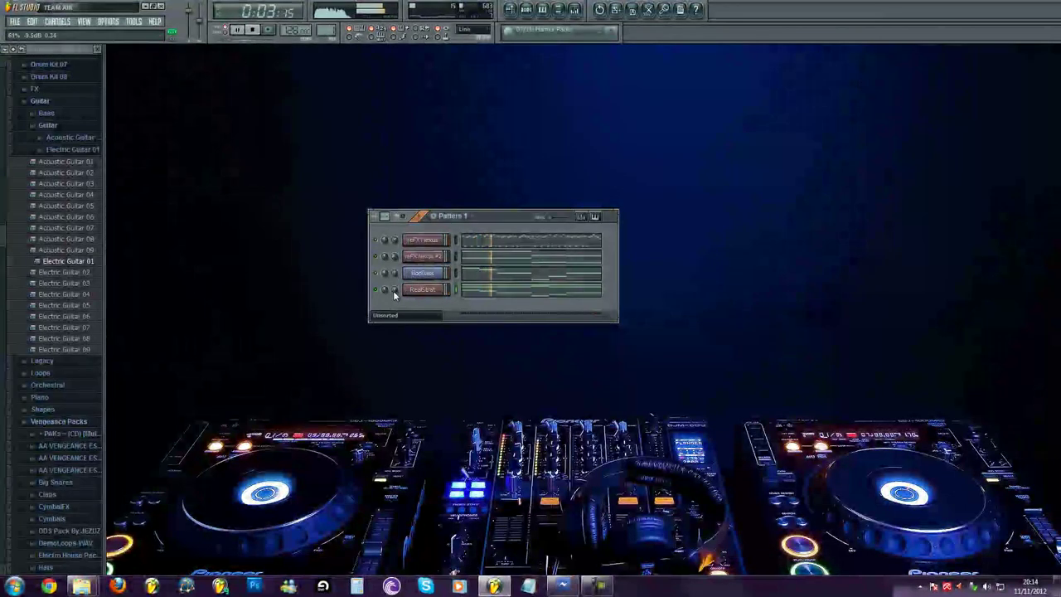
Listen to the reference track from several points after the Pattern 1 clip in the playlist, and view the pattern's Nexus notes.
click(509, 9)
key(space)
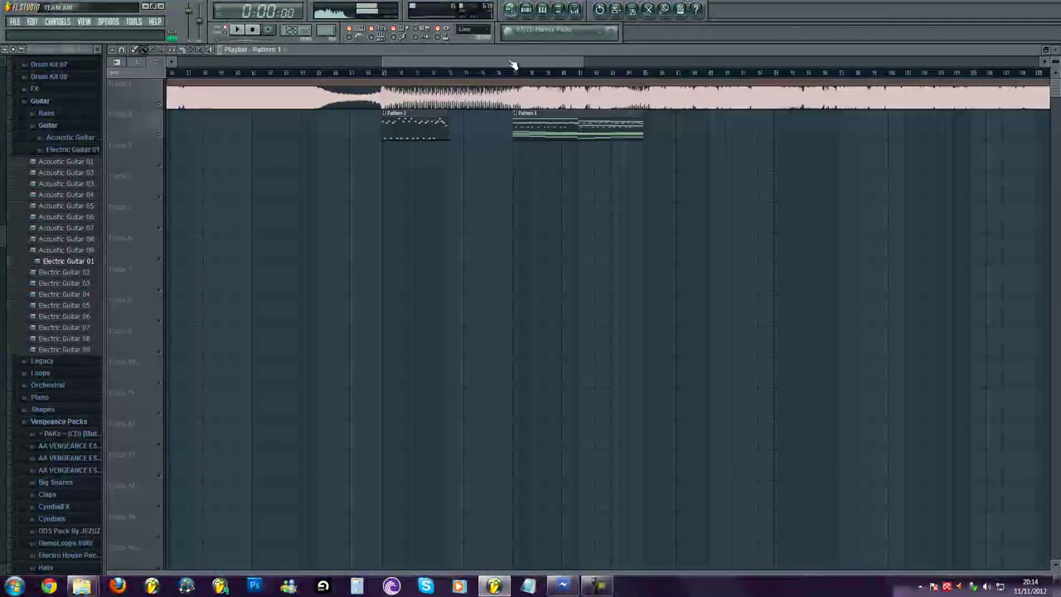
scroll(561, 108, up, 4)
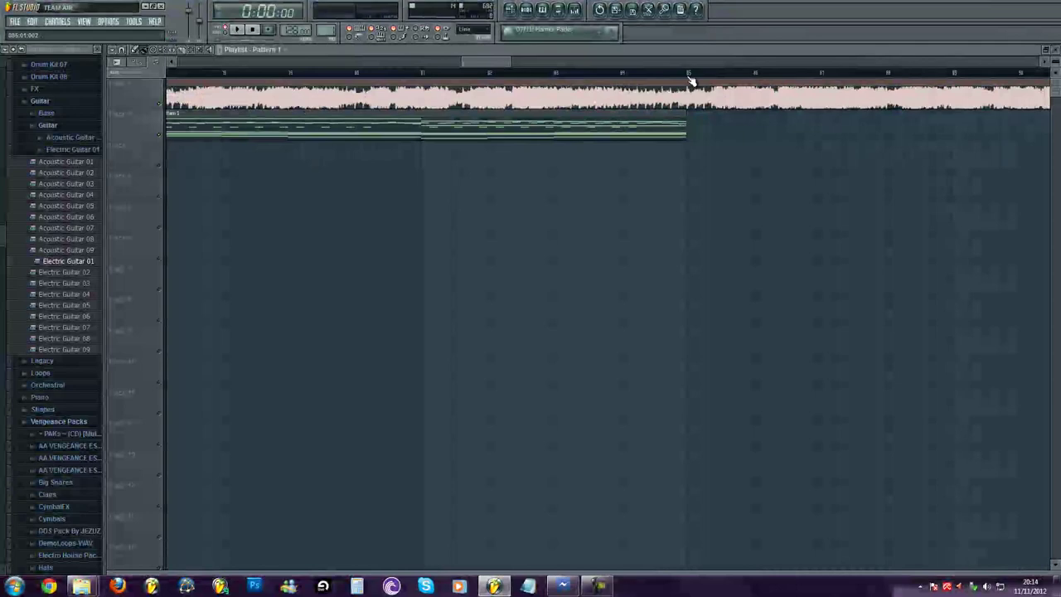
click(692, 75)
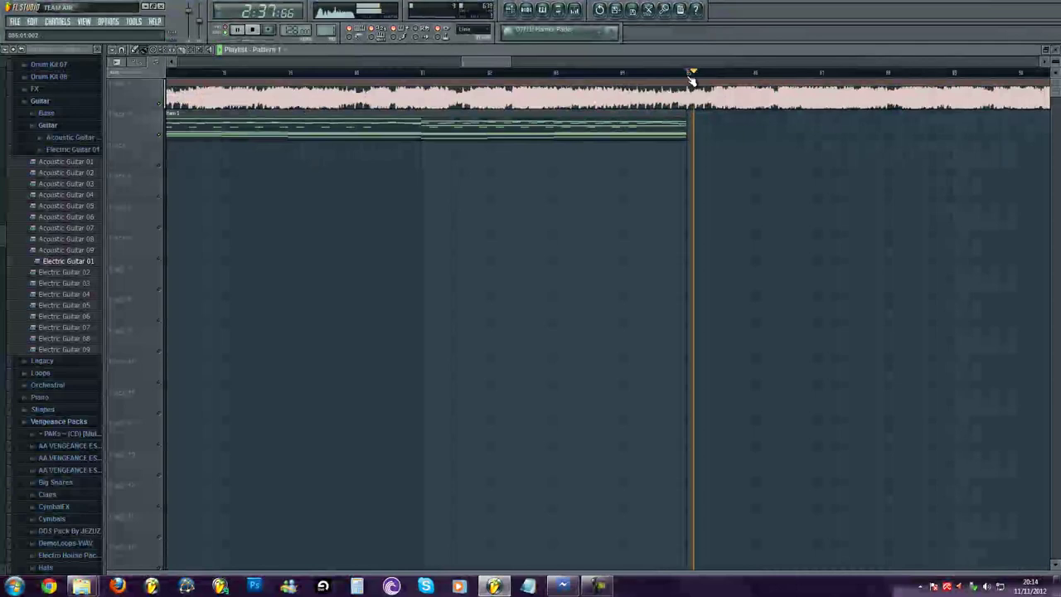
scroll(692, 78, down, 4)
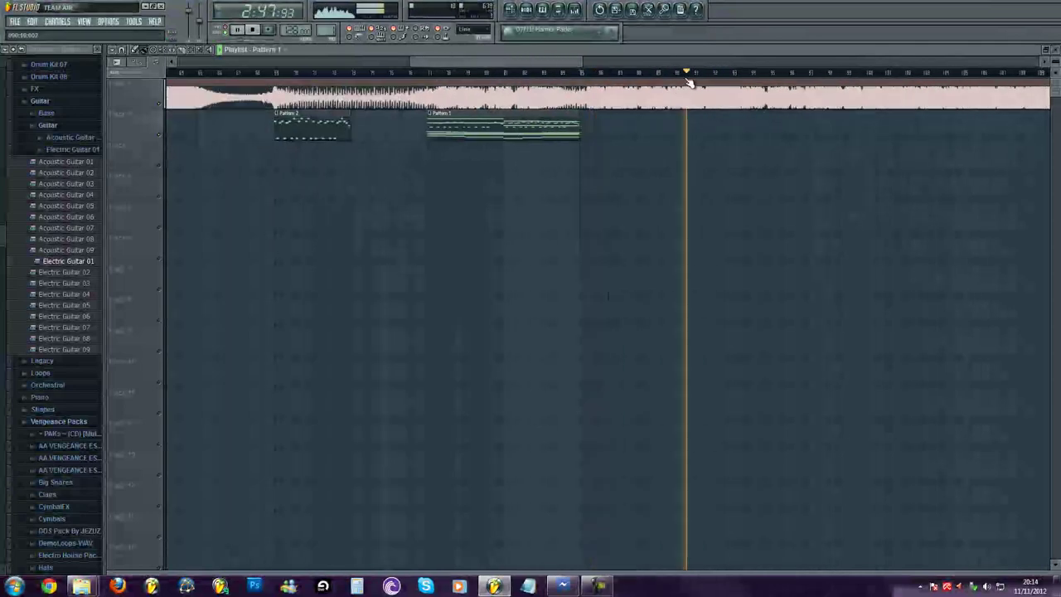
scroll(688, 83, down, 1)
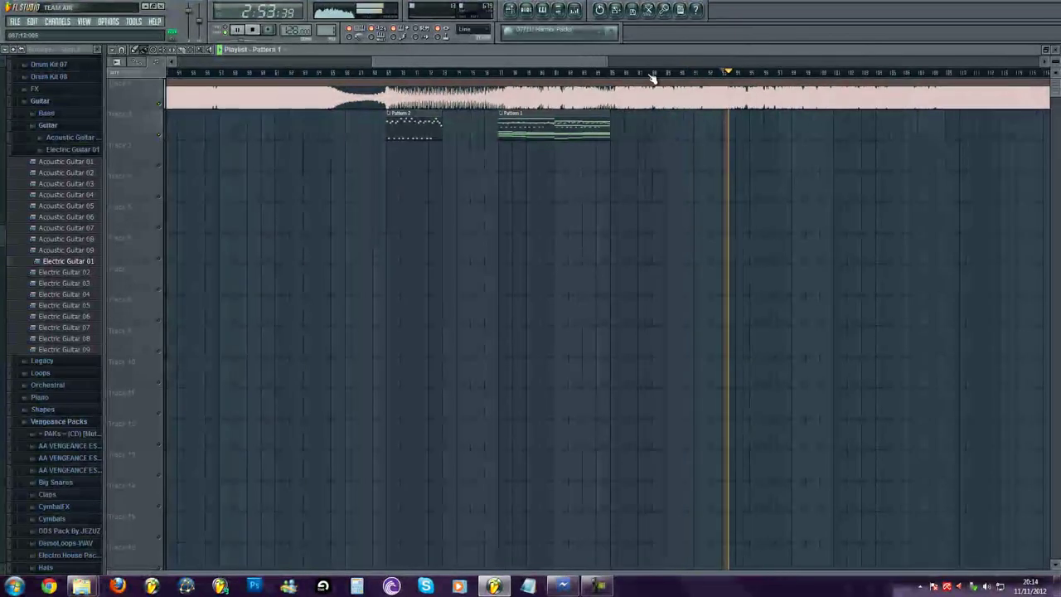
click(668, 78)
scroll(675, 103, up, 4)
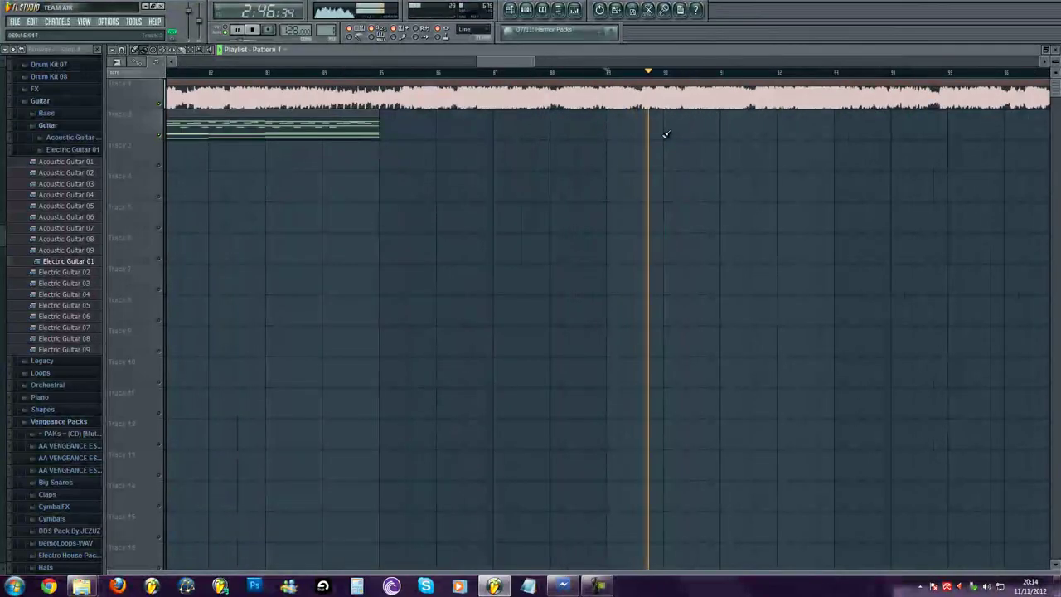
scroll(663, 136, down, 3)
scroll(432, 147, up, 2)
double_click(414, 127)
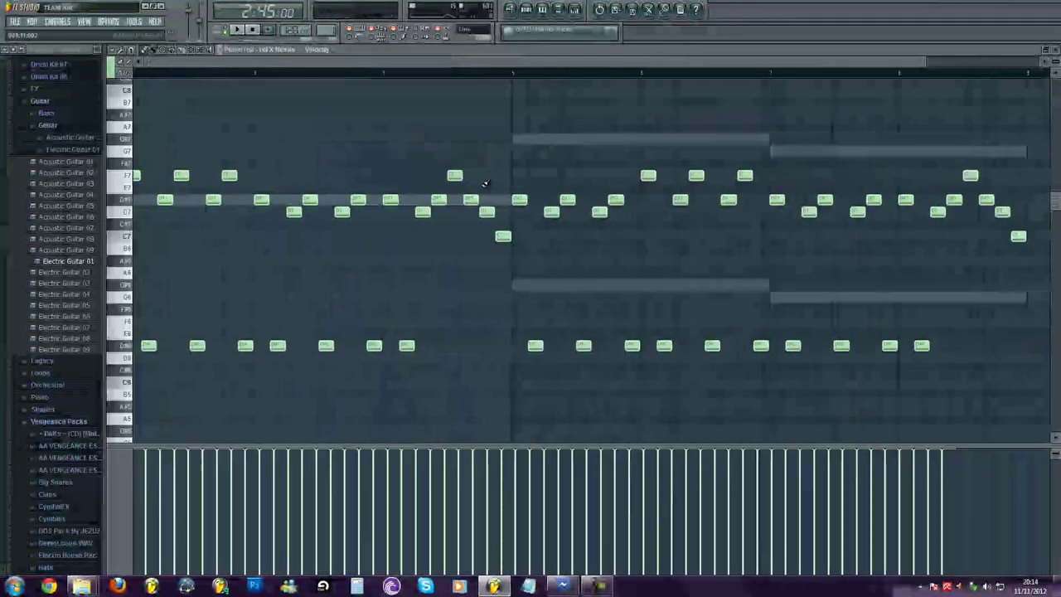
key(Escape)
Bring up the screen recorder, select ASIO4ALL v2 as the audio device in the audio settings, and close the settings.
click(595, 586)
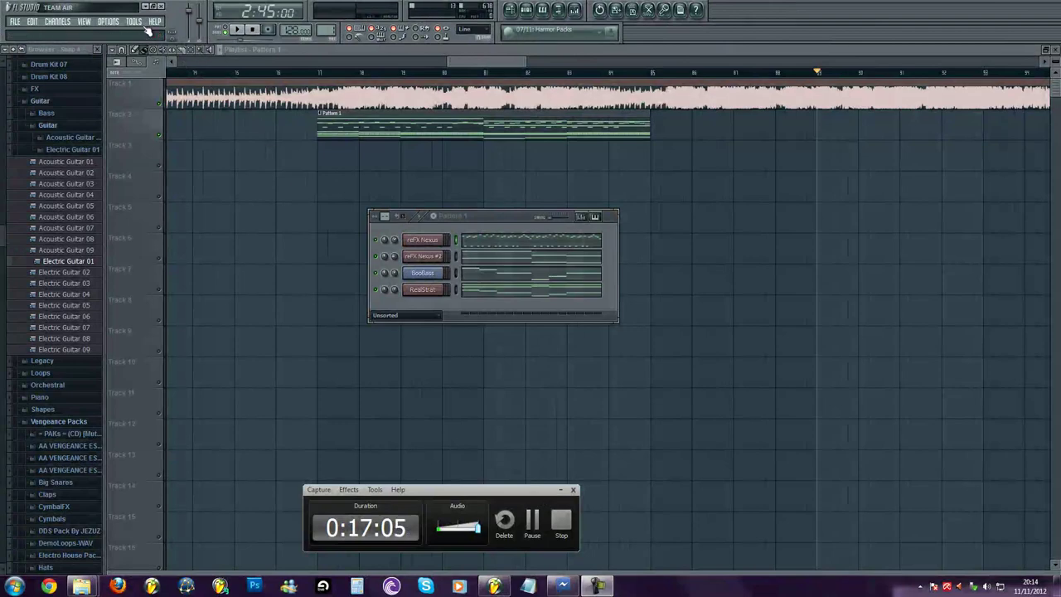
click(20, 23)
mouse_move(109, 22)
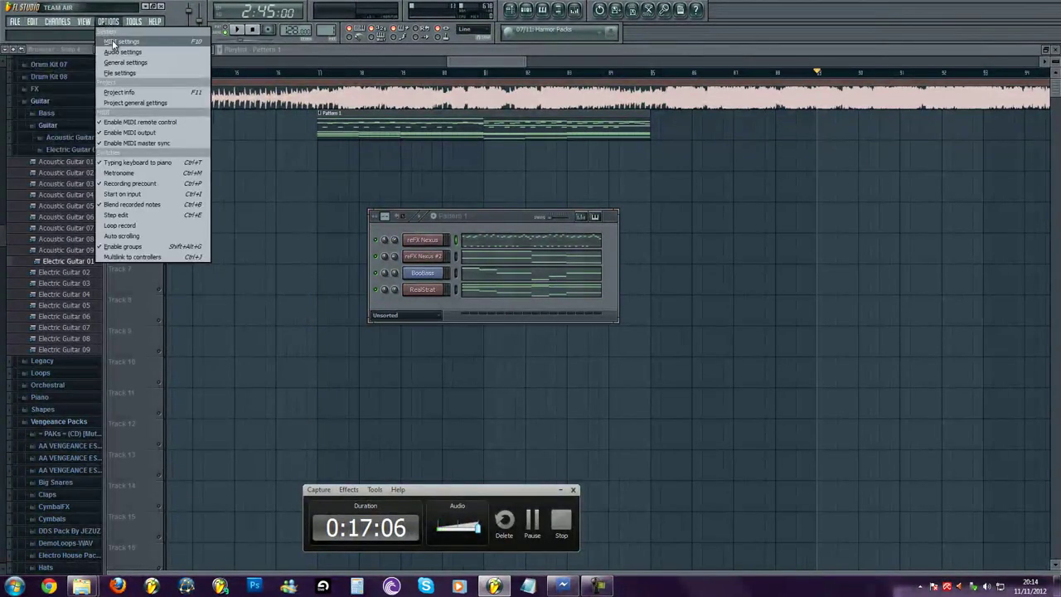
click(120, 52)
click(485, 171)
click(541, 195)
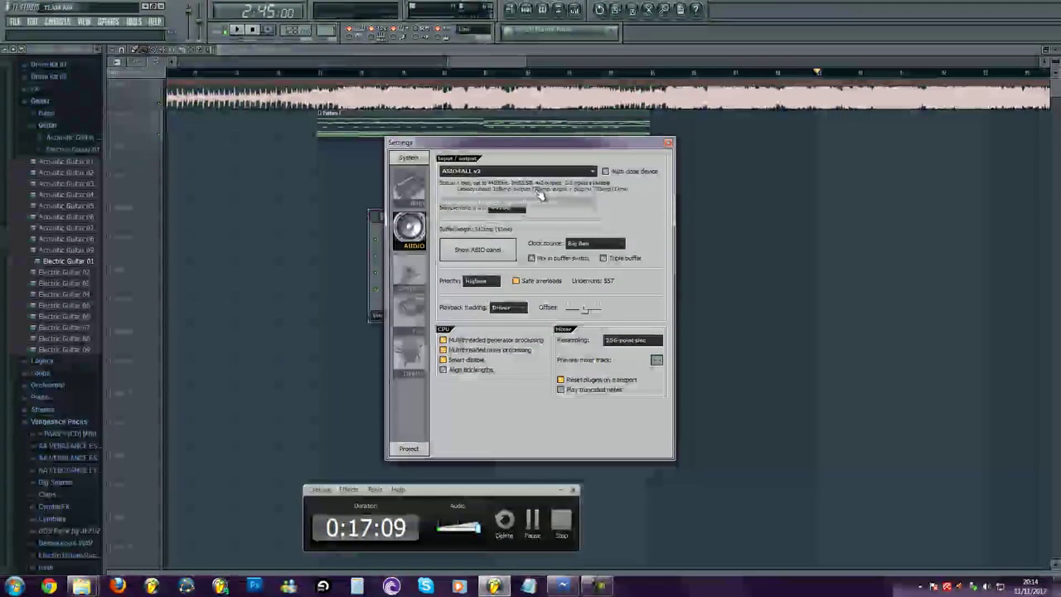
click(668, 143)
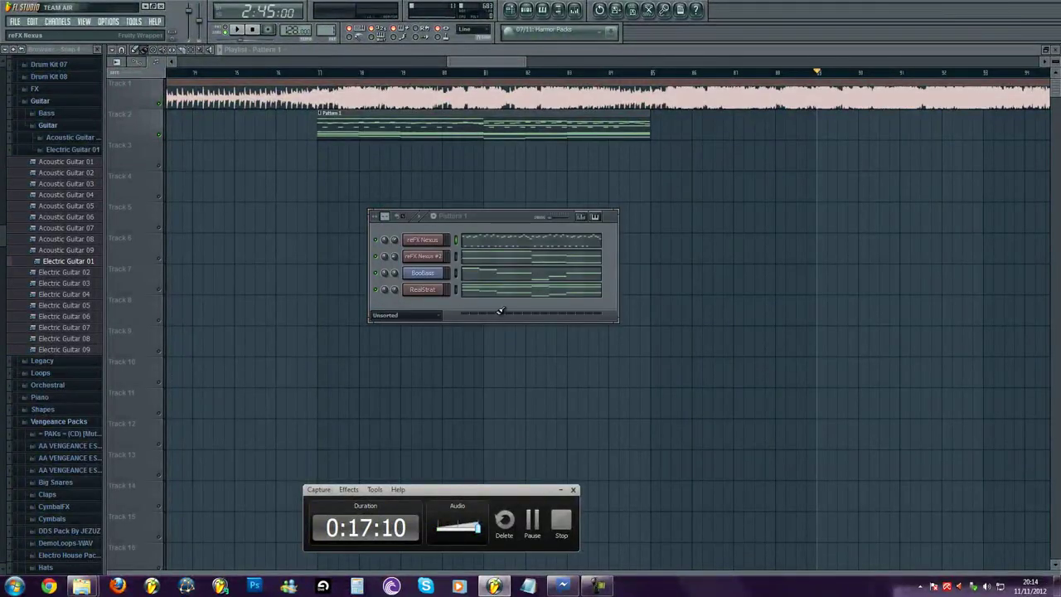